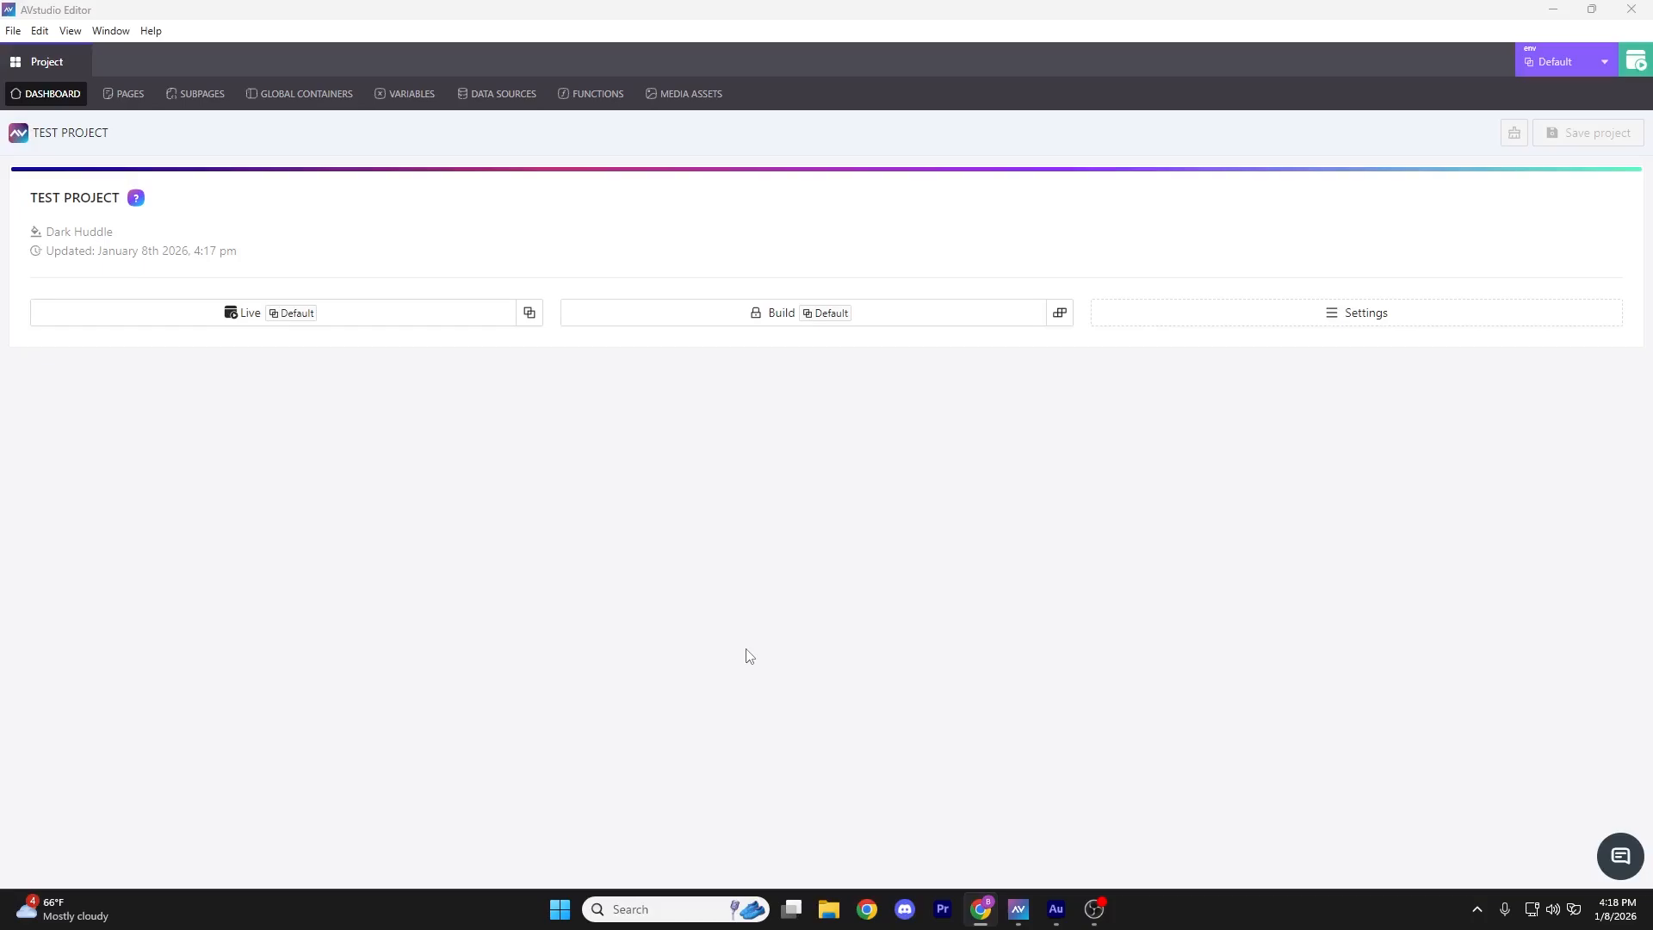
Create the pages Home and Bedroom, then show the still-empty Global Containers list
click(120, 97)
click(1579, 192)
text(H)
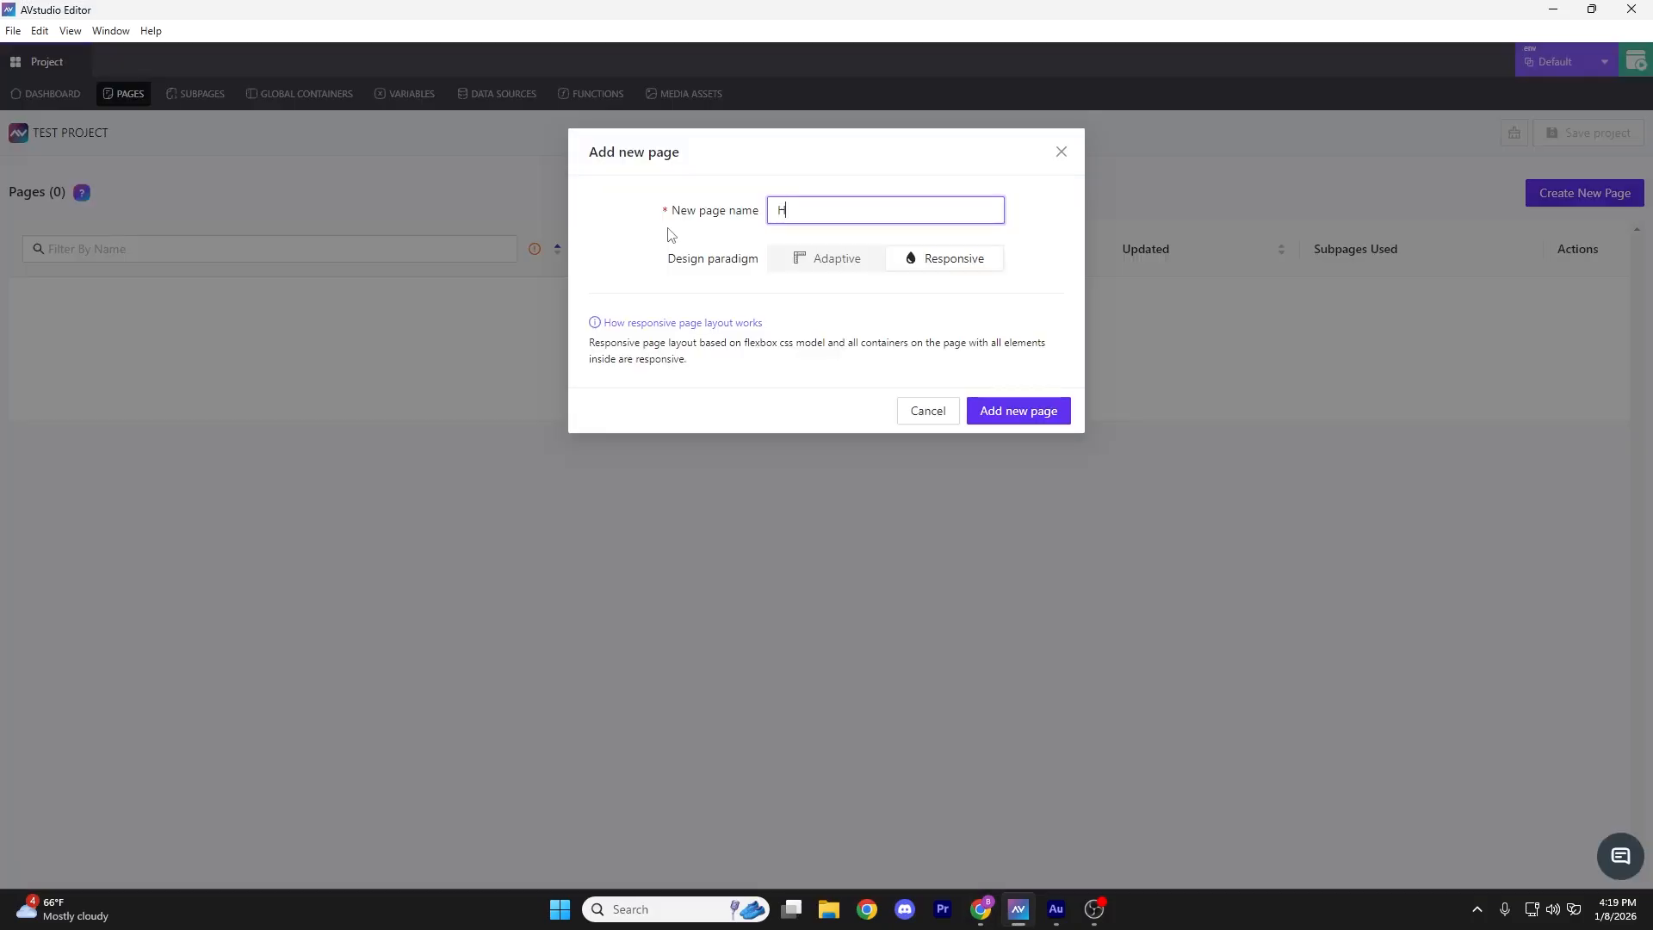
text(ome)
key(Return)
text(Bedroom)
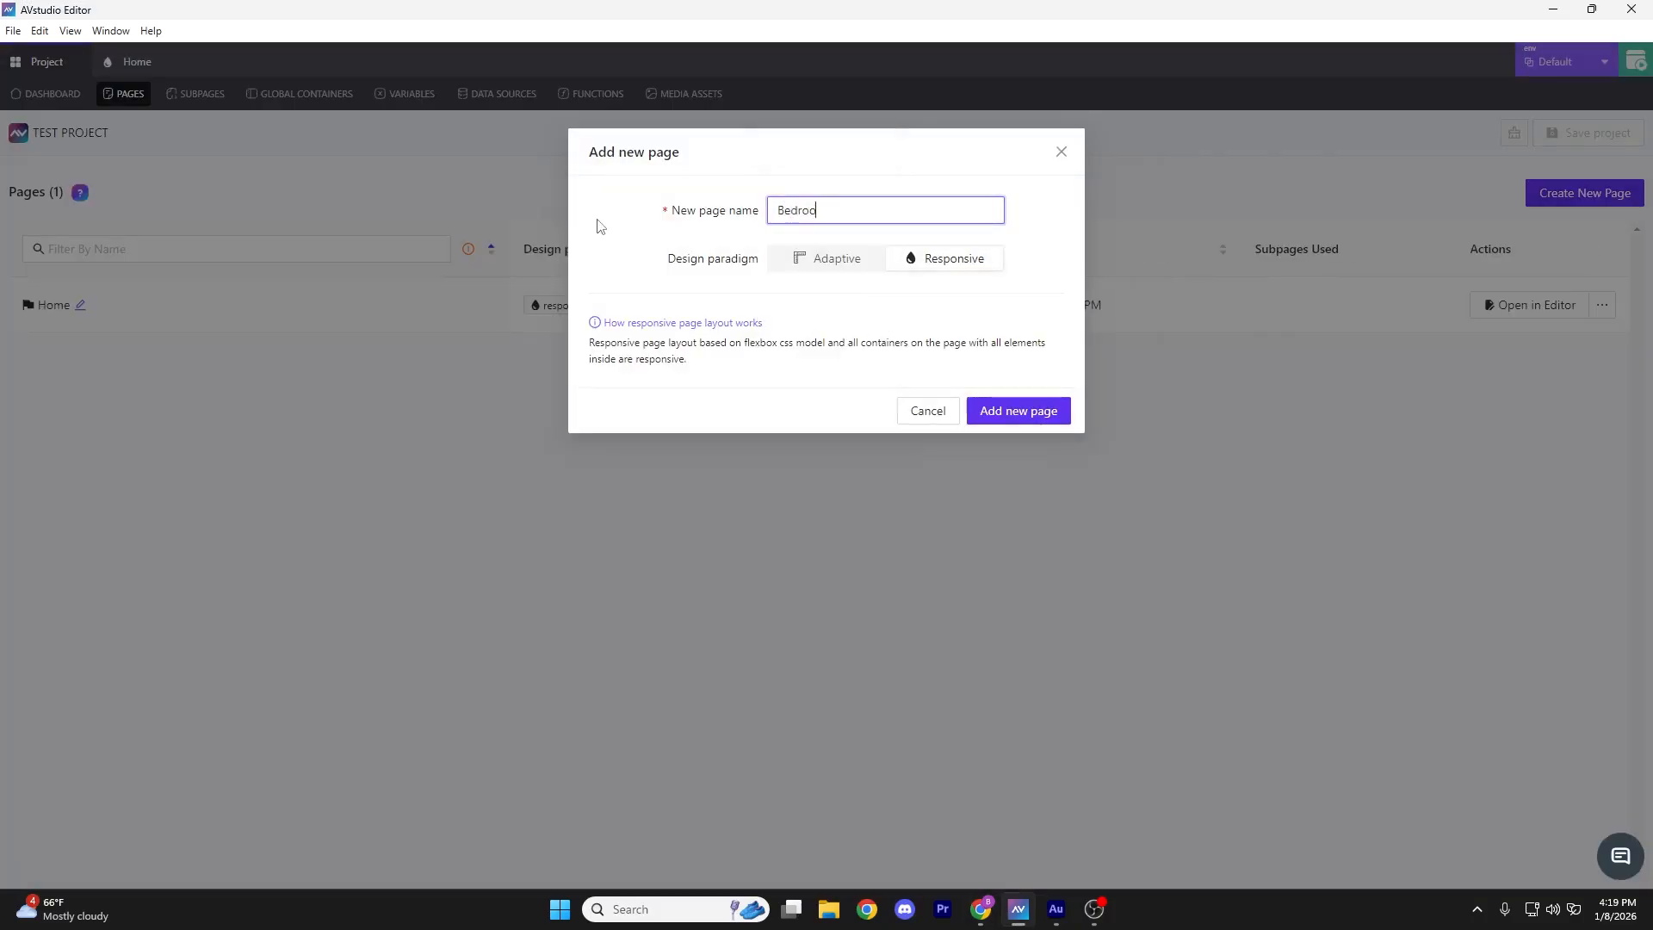
click(1015, 412)
click(300, 92)
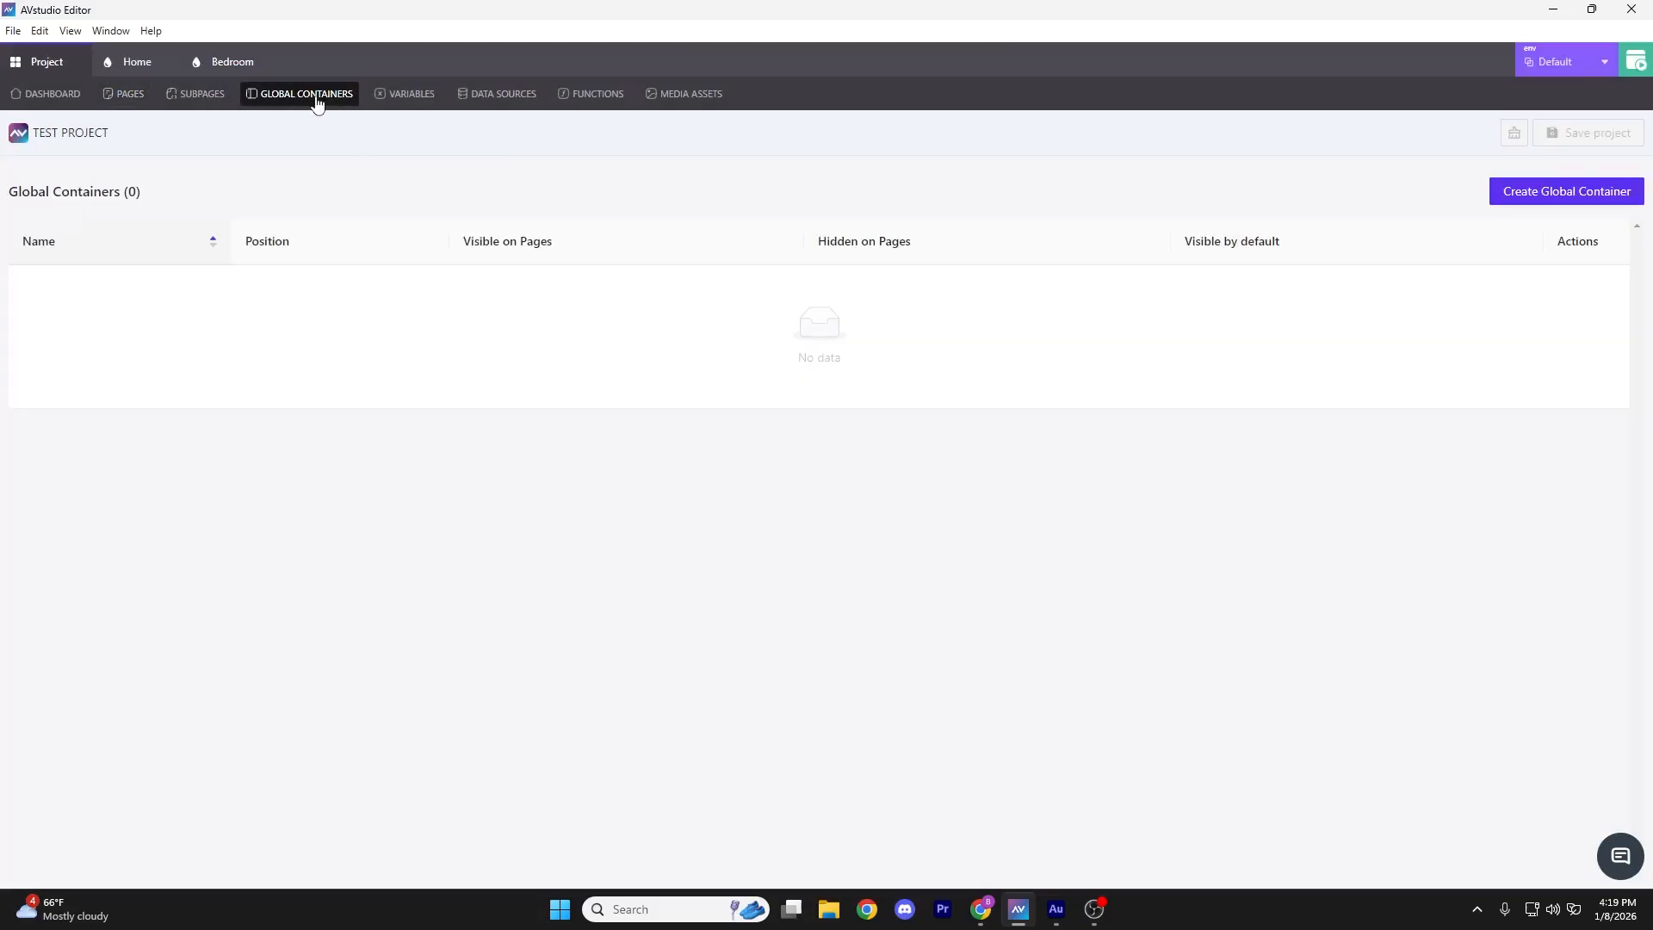
Create a global container named Header with default position Top
click(1550, 197)
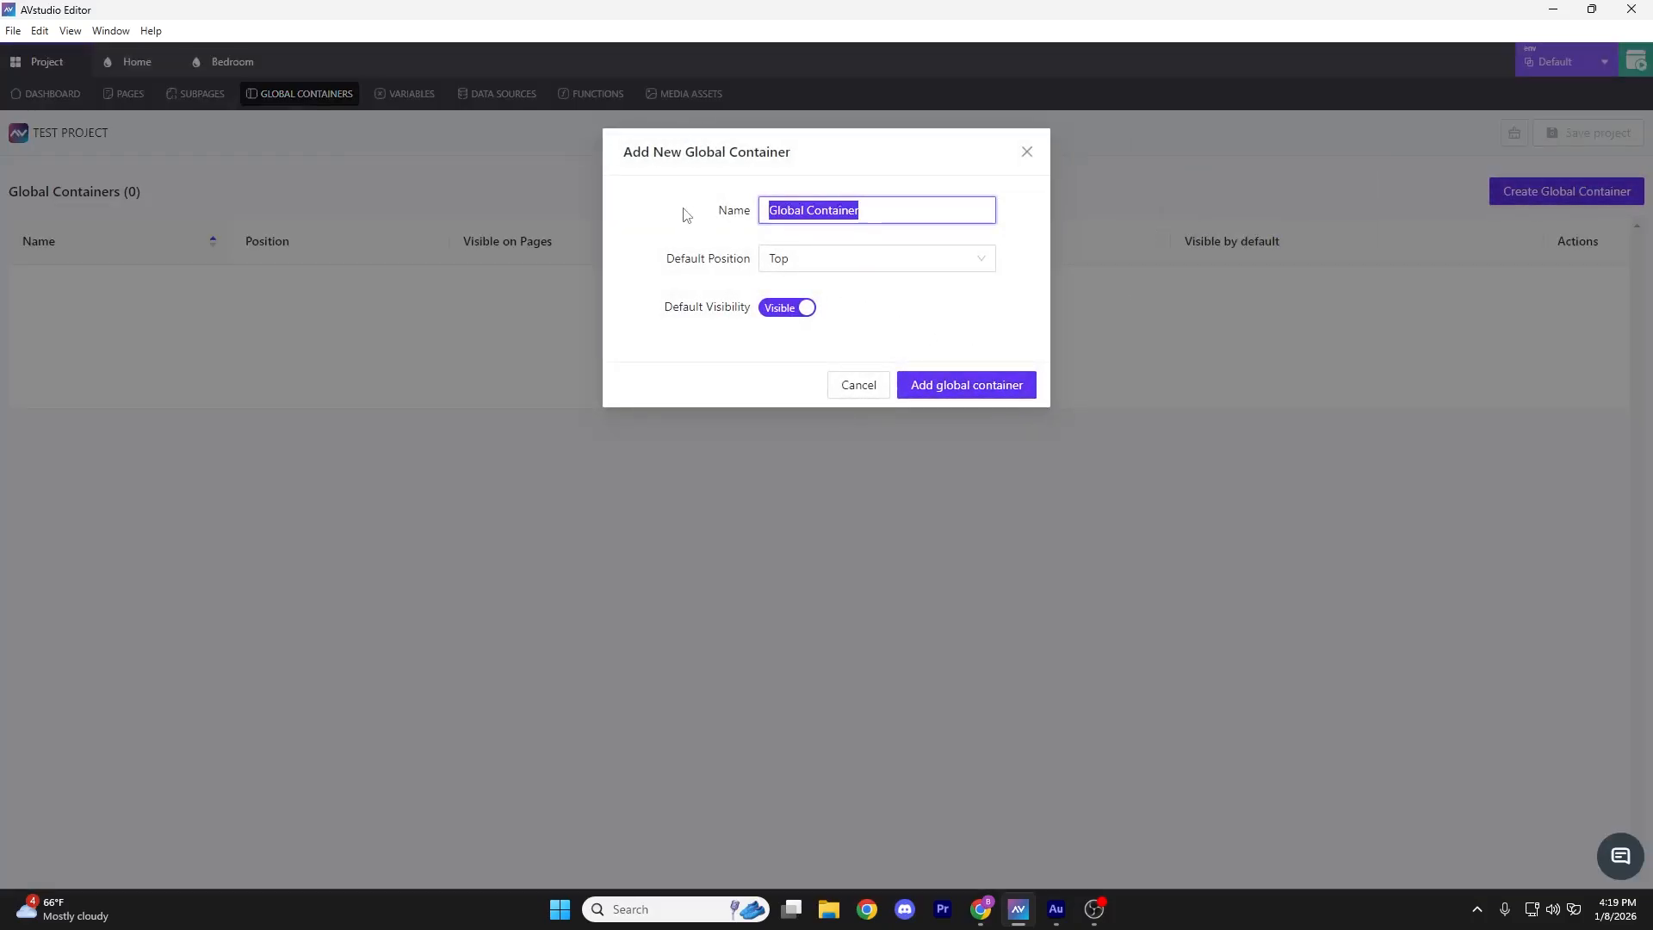
text(Header)
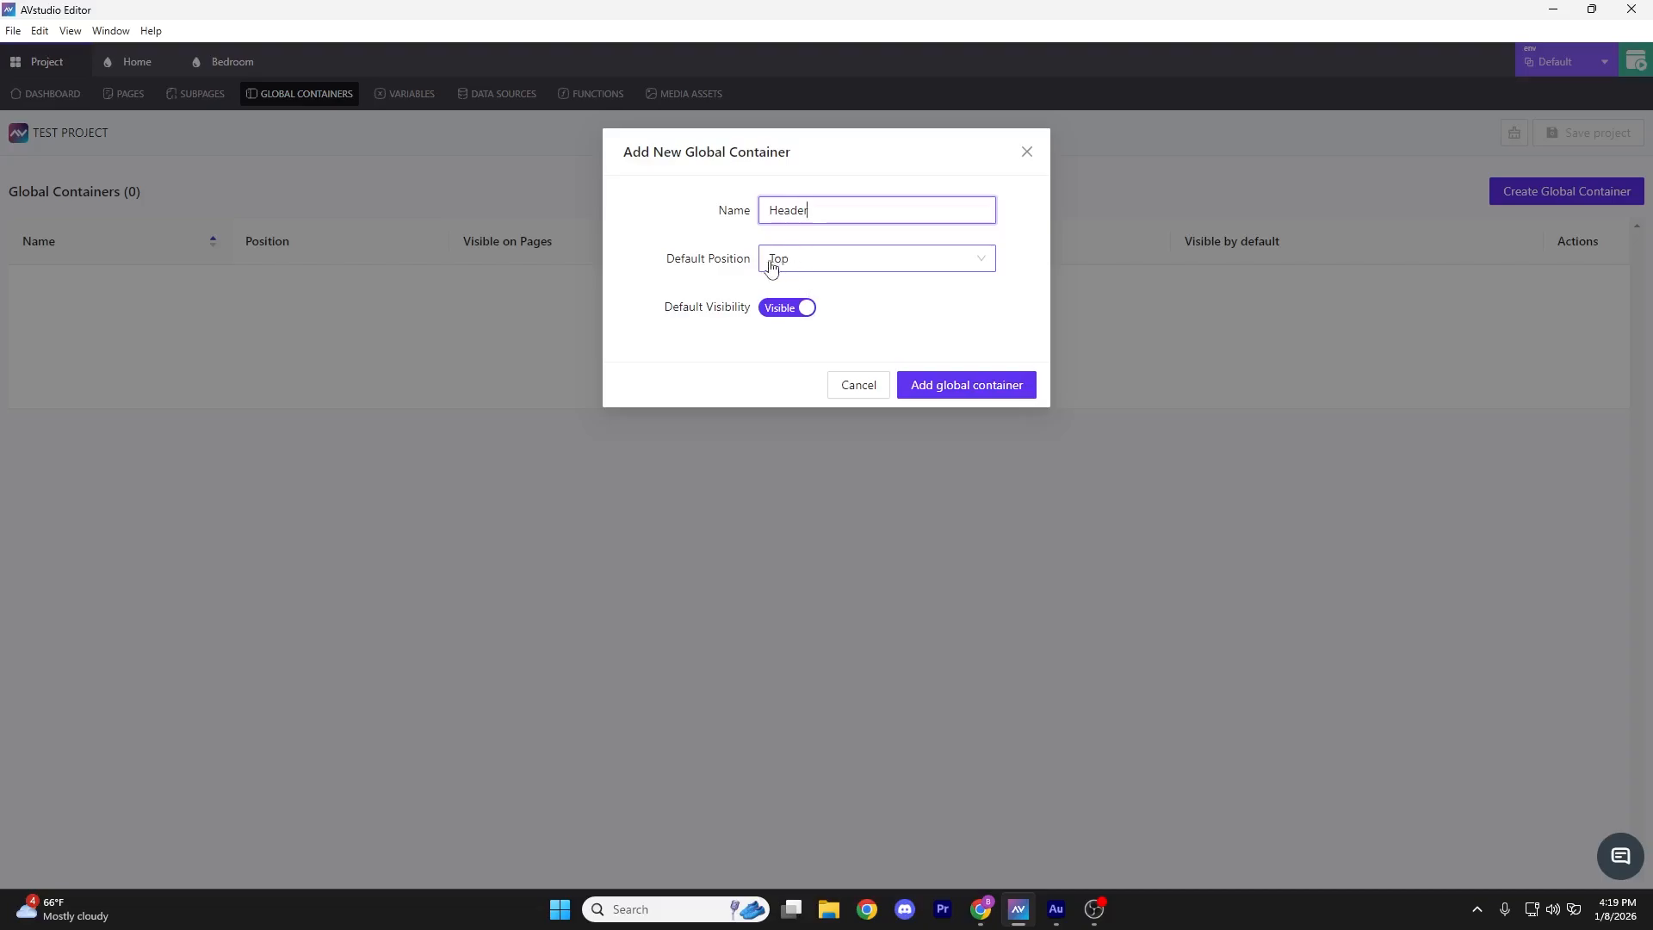
click(800, 262)
click(827, 292)
click(1007, 387)
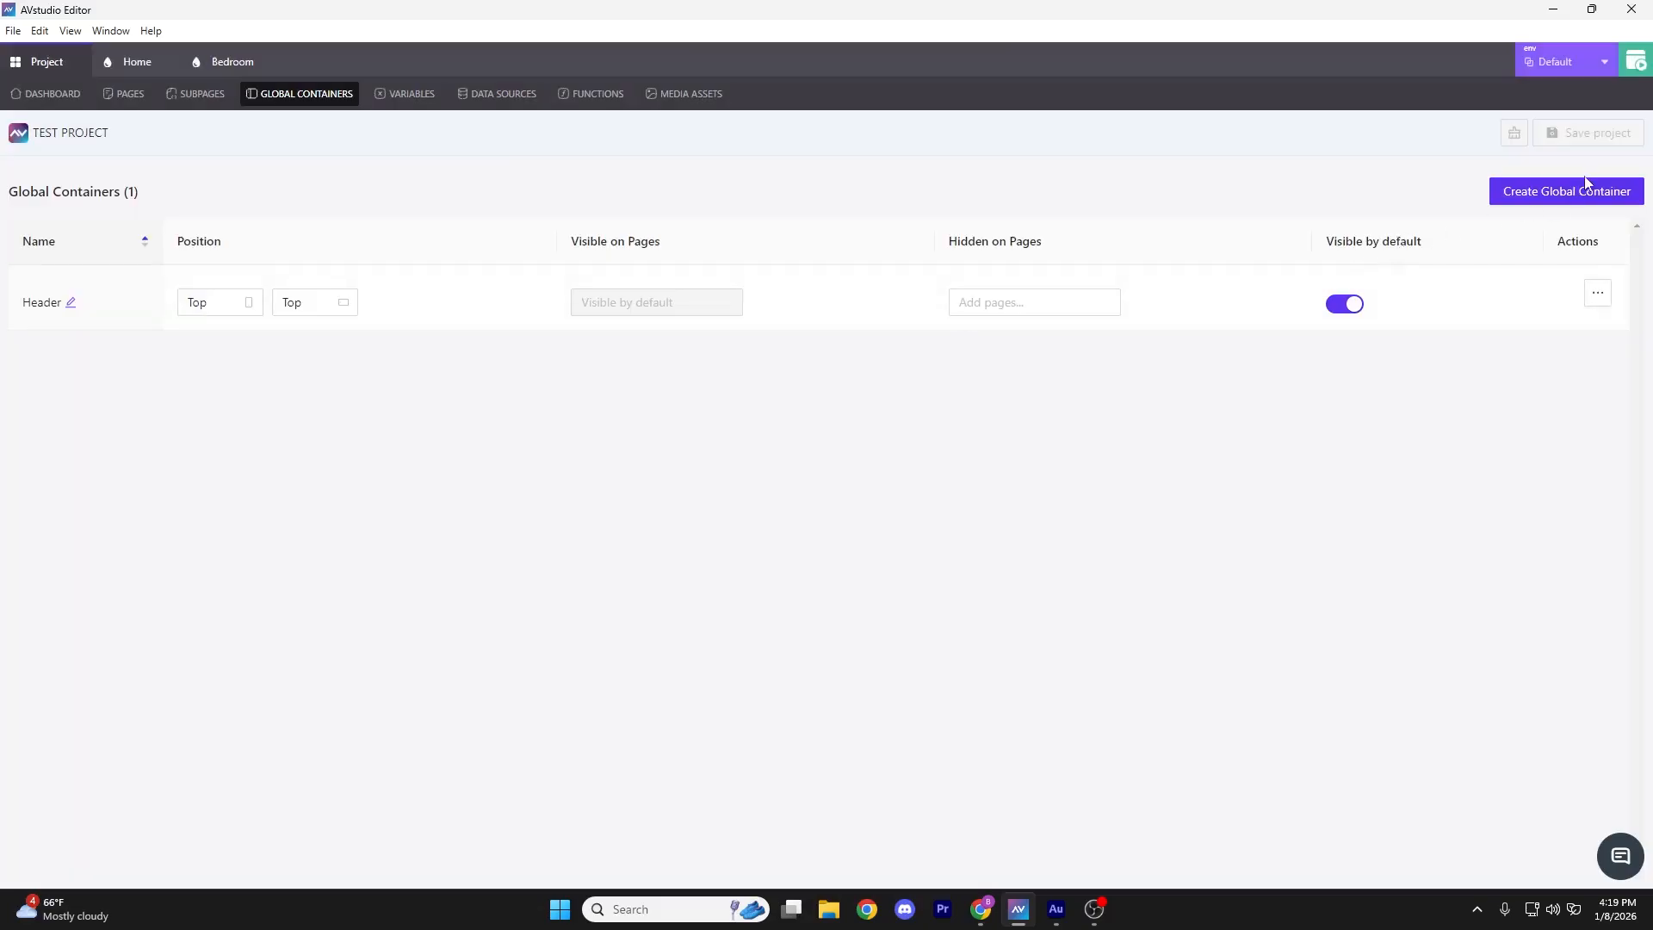
Create a global container named Footer with default position Bottom
click(1566, 192)
triple_click(867, 218)
text(Footer)
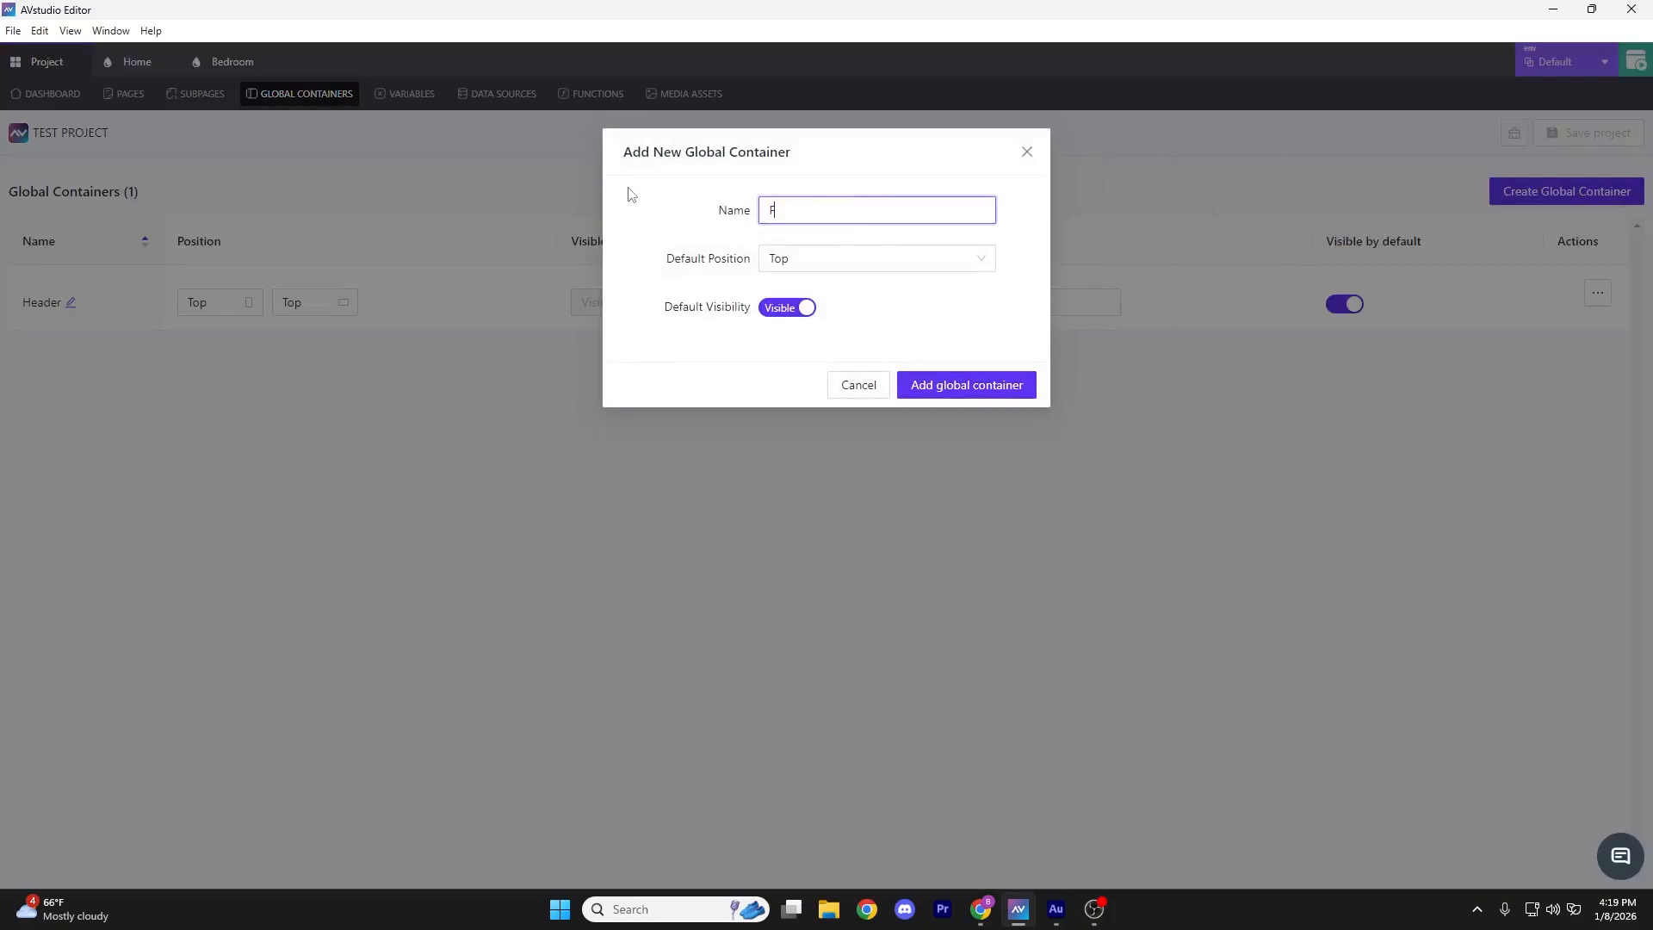
click(868, 262)
click(789, 348)
click(966, 385)
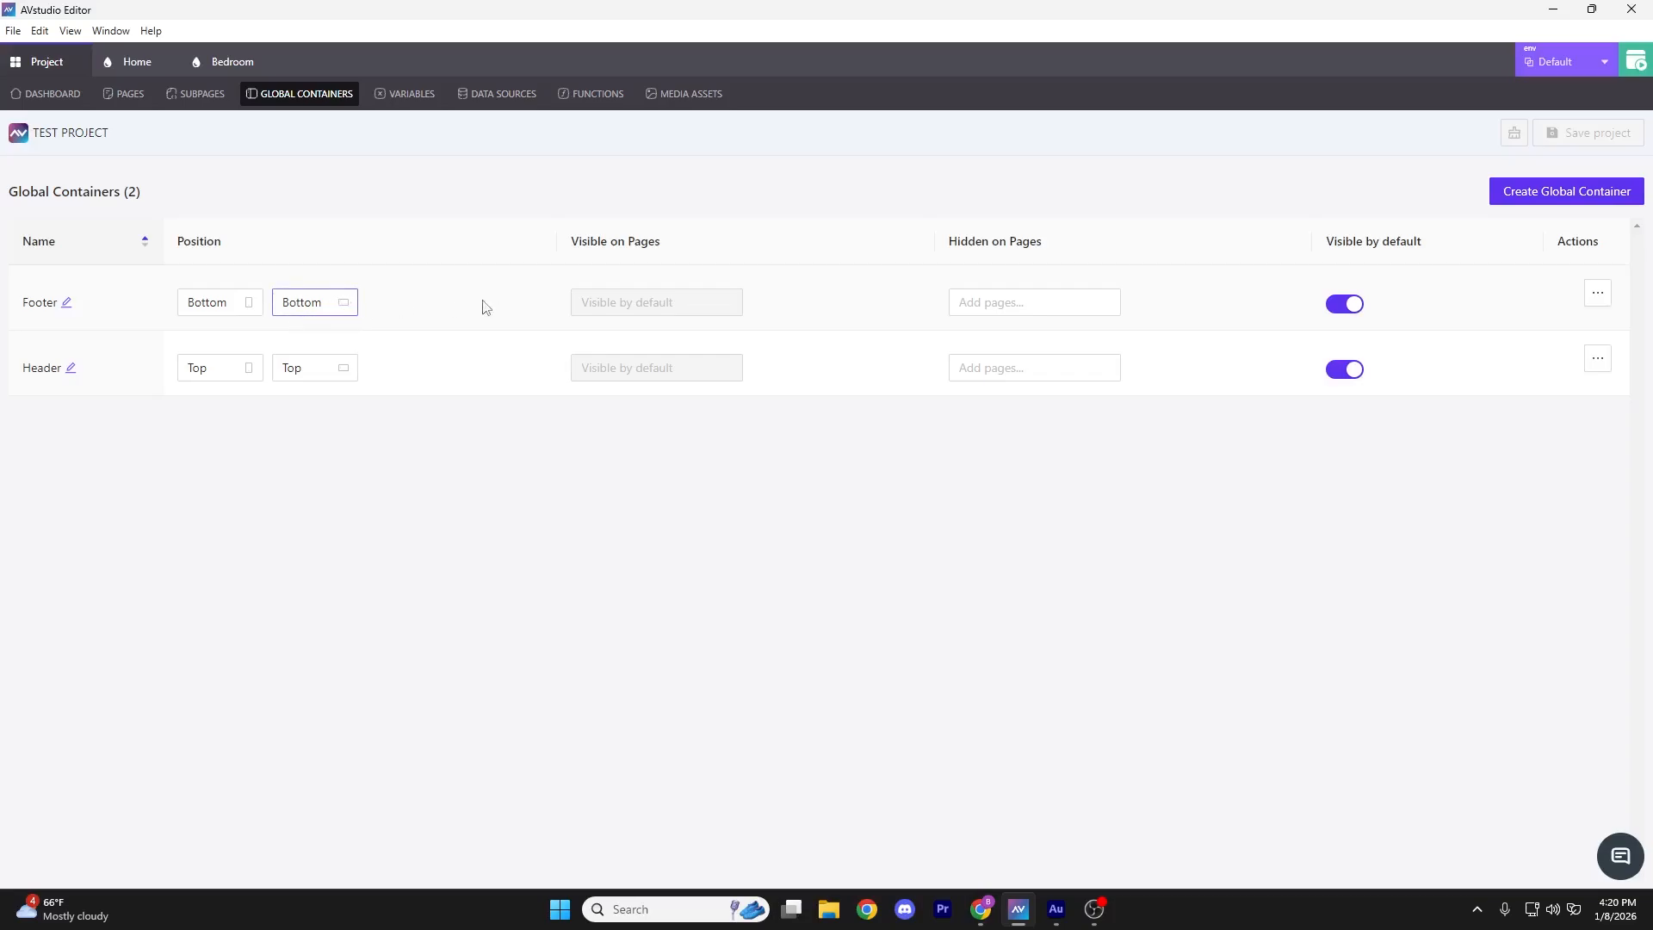
click(327, 308)
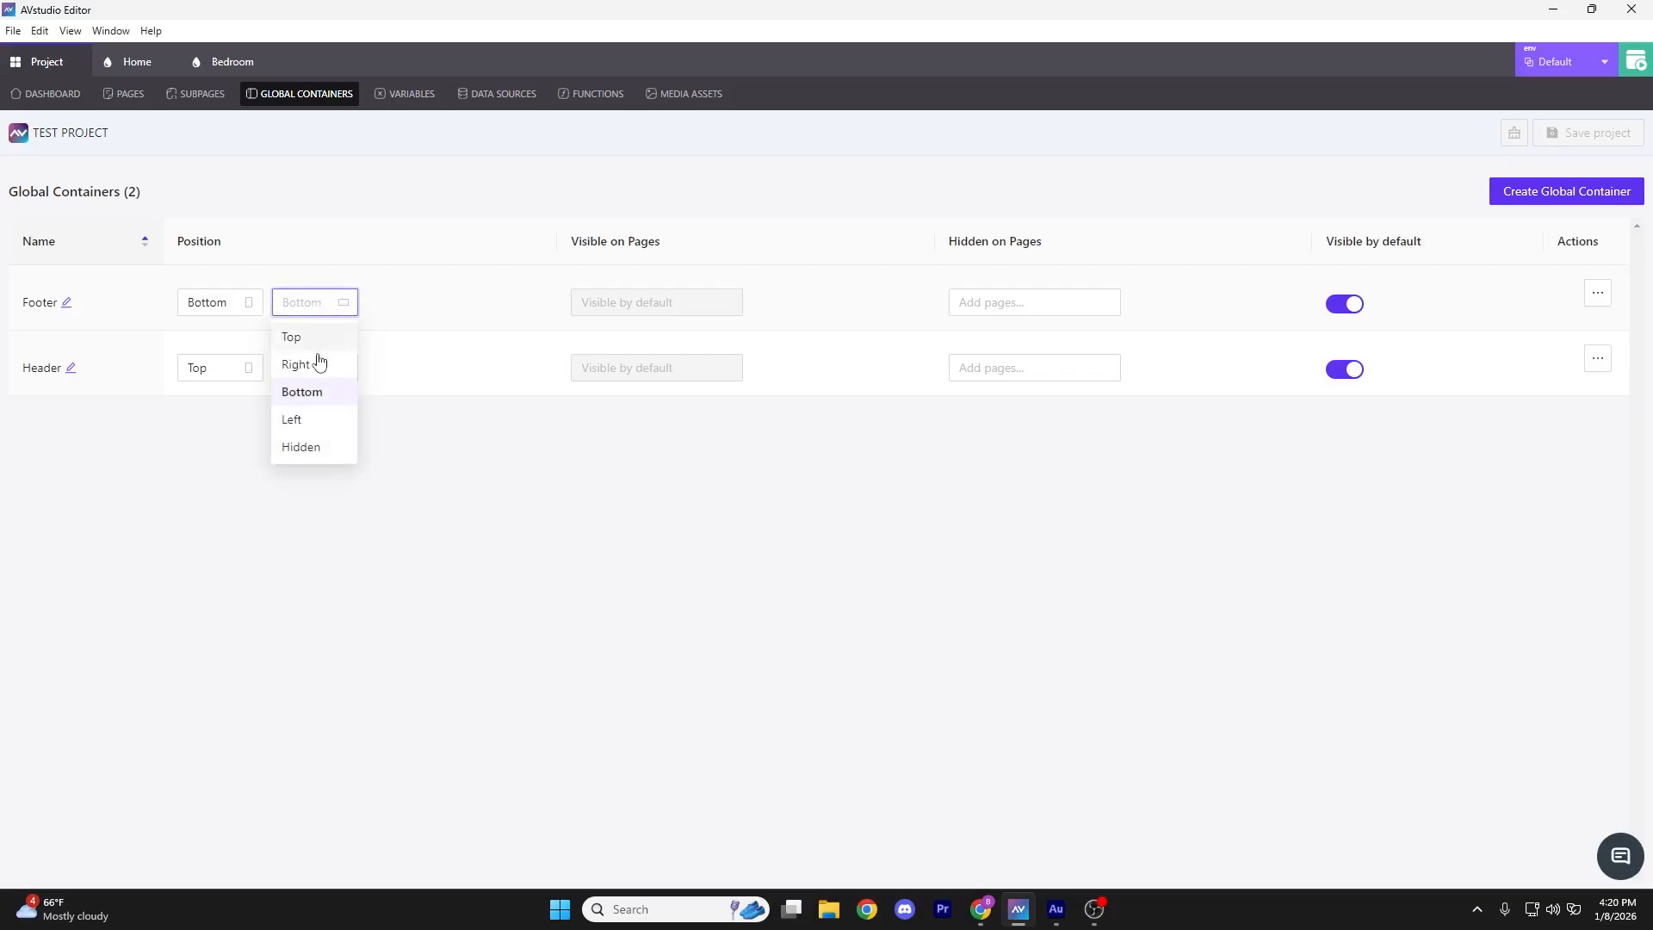
click(424, 311)
click(336, 315)
click(305, 395)
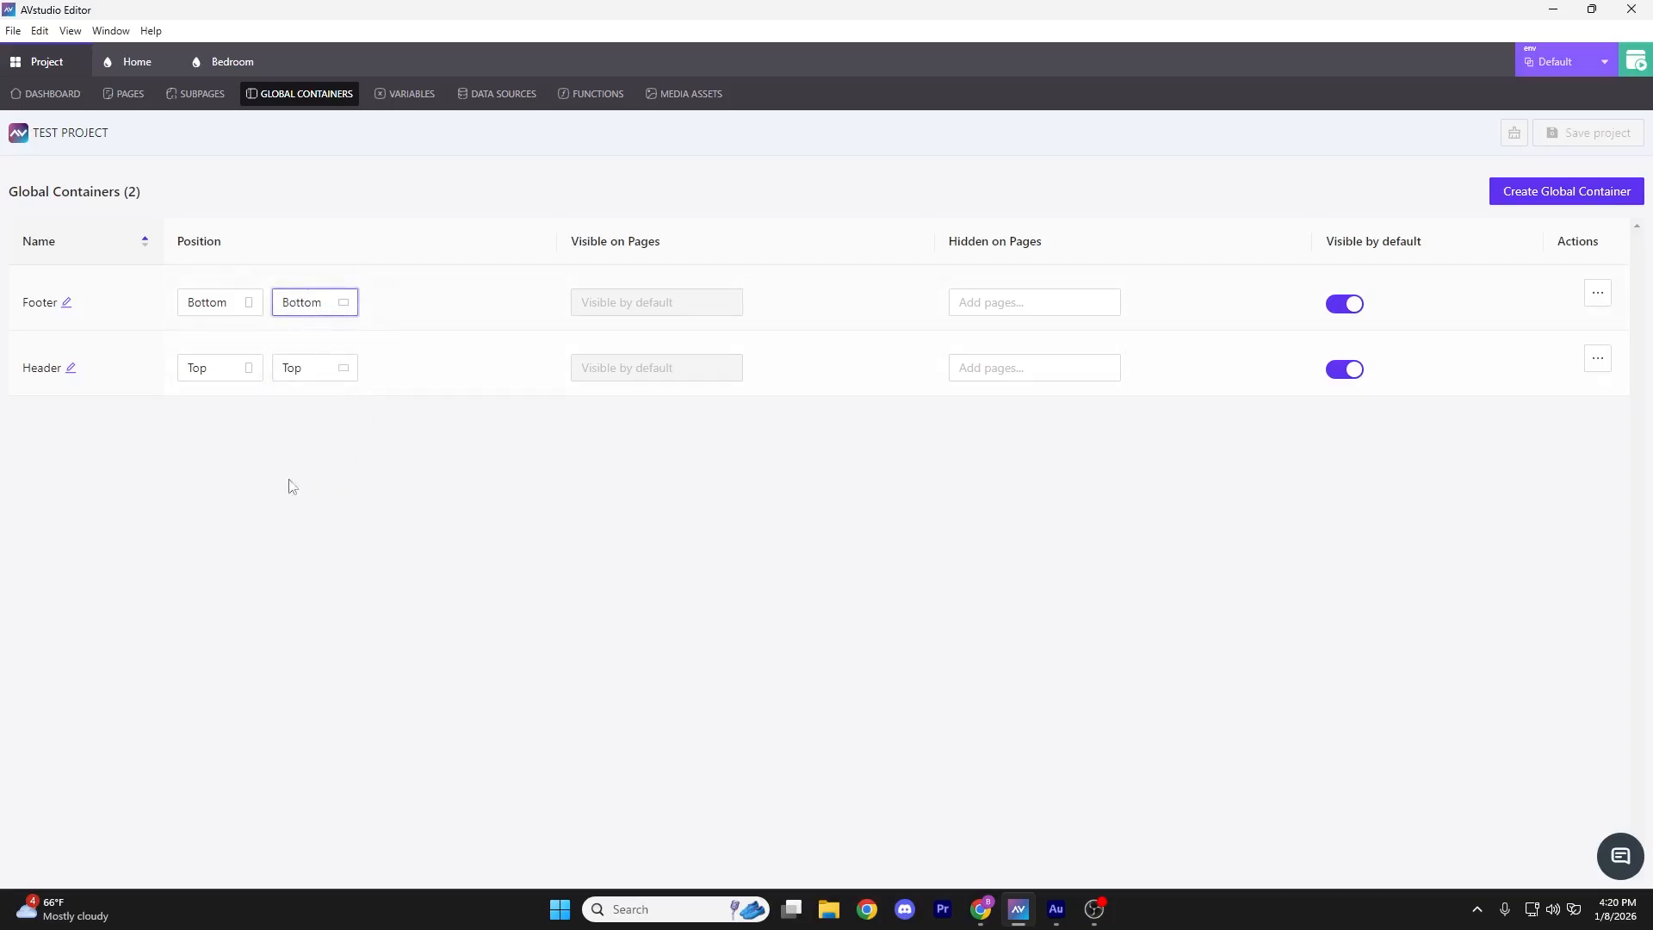
click(1023, 303)
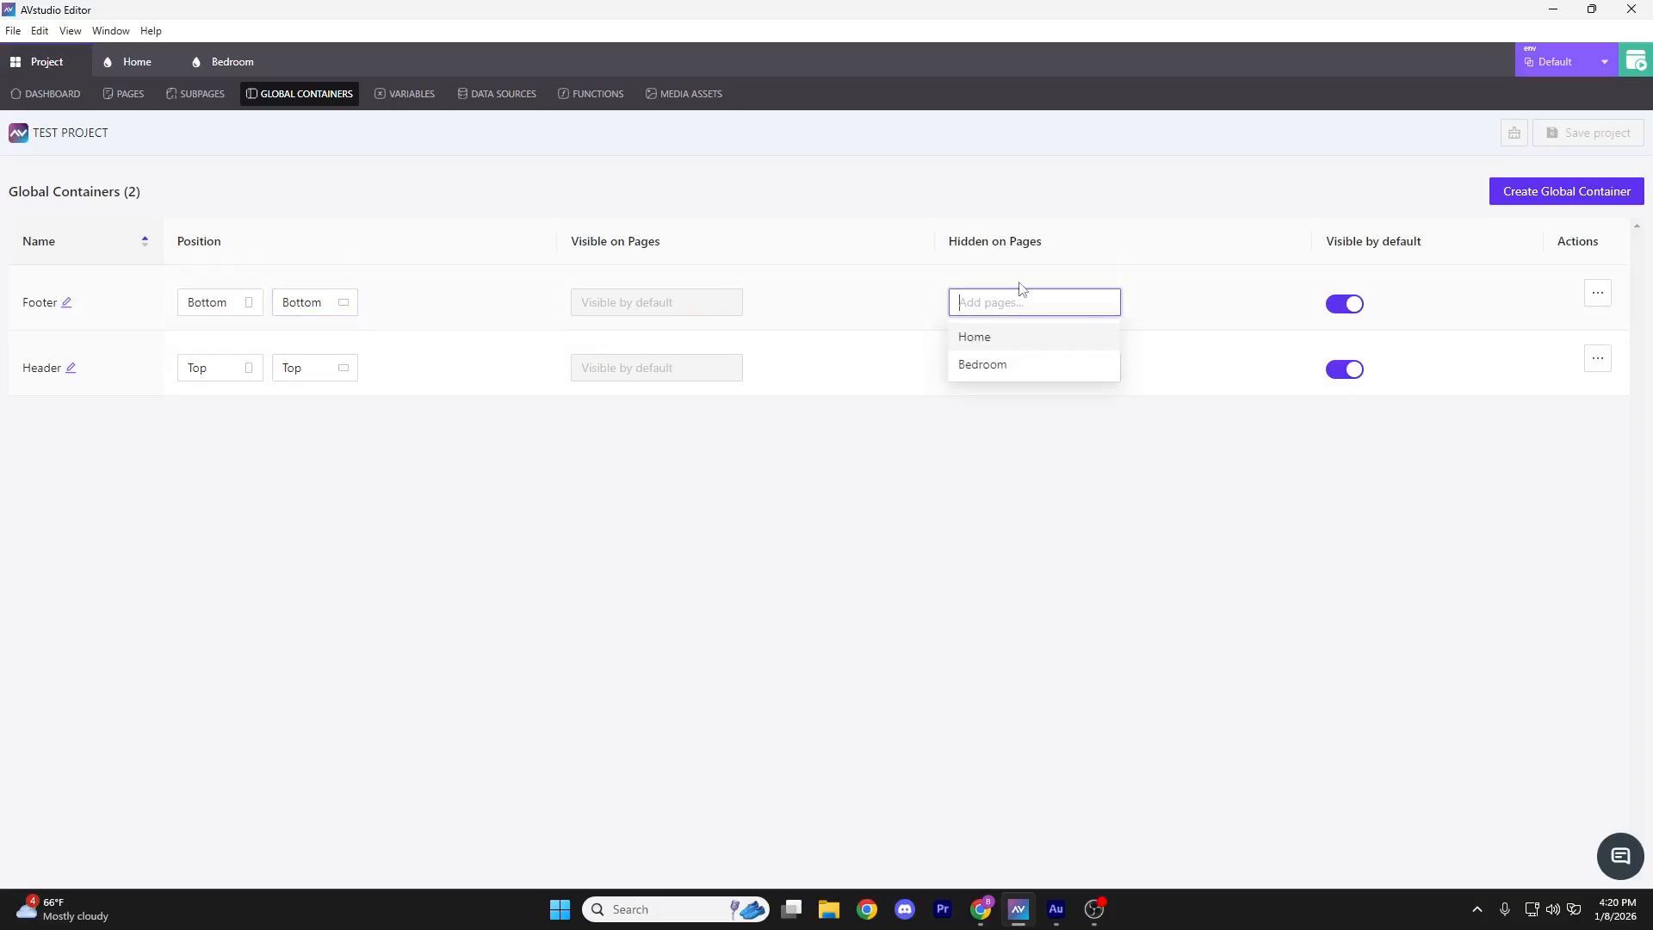
click(983, 340)
click(1352, 306)
click(591, 302)
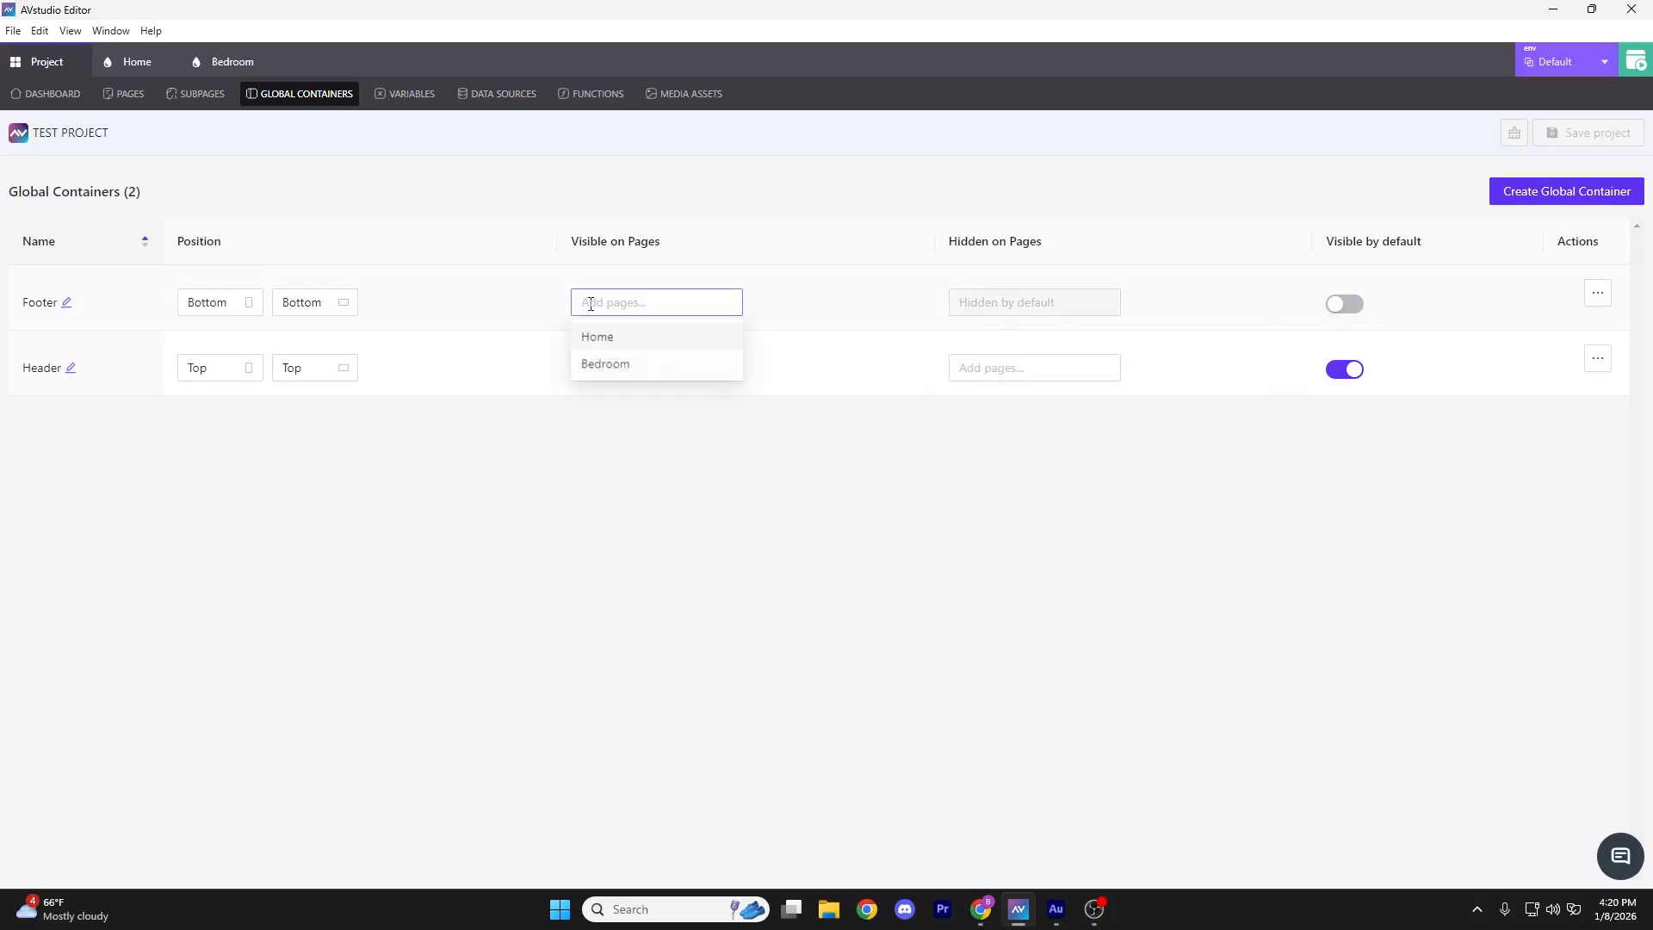
click(816, 291)
click(1350, 306)
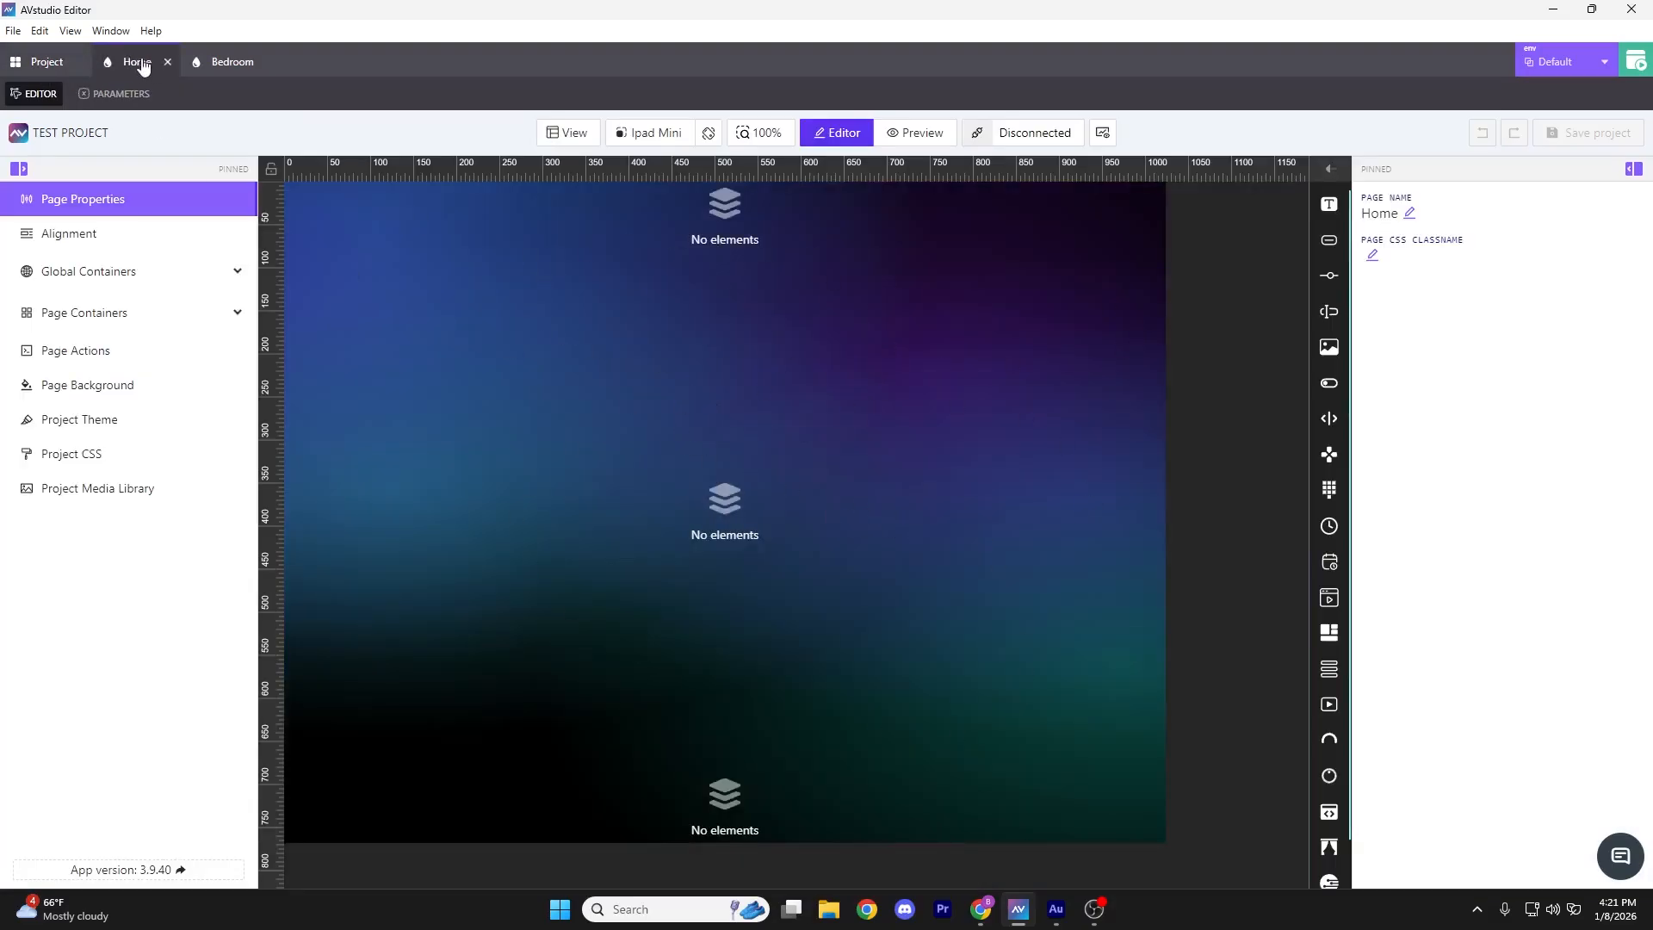
Select the Header and Footer containers on the Home page canvas
click(730, 238)
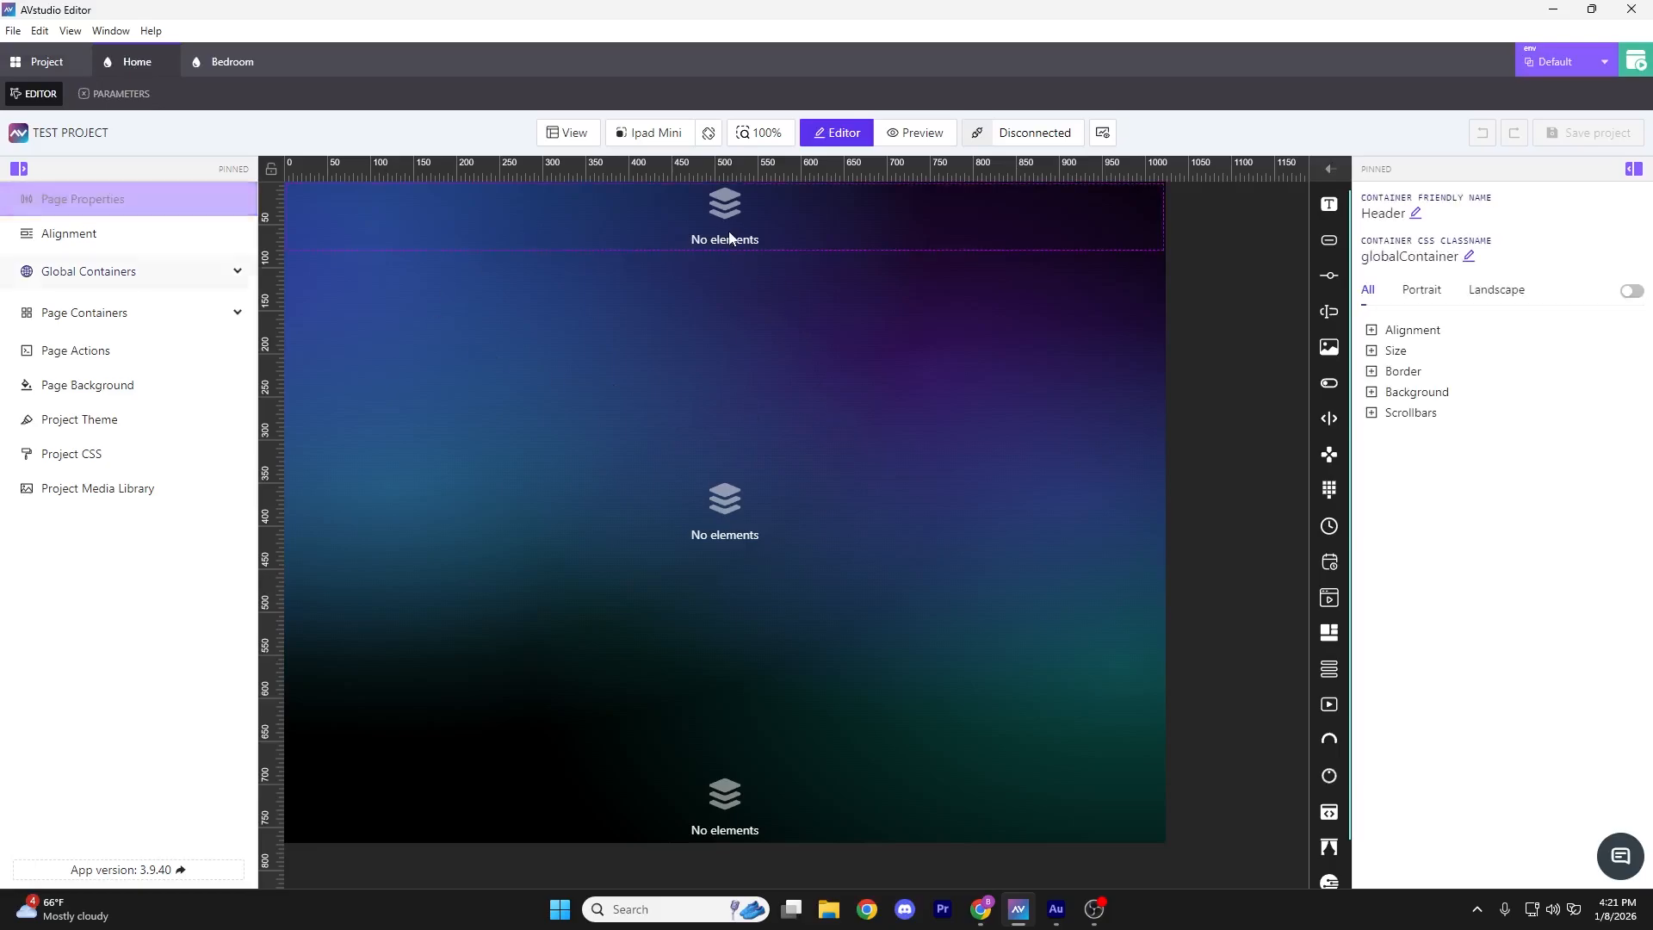
click(732, 805)
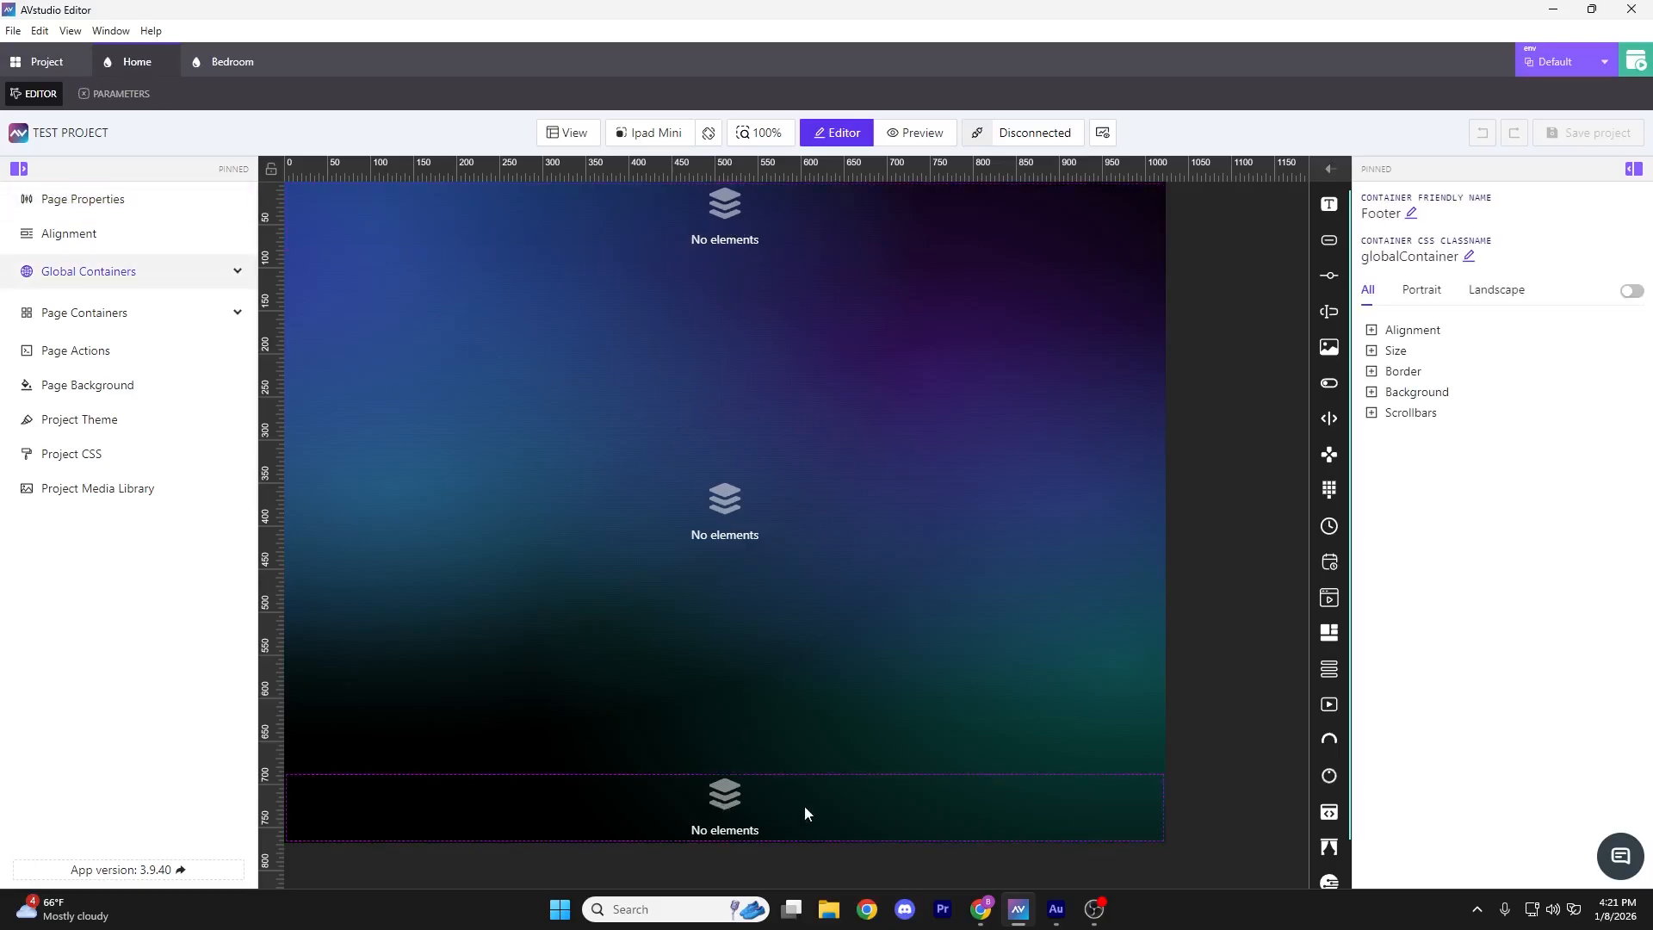
click(740, 230)
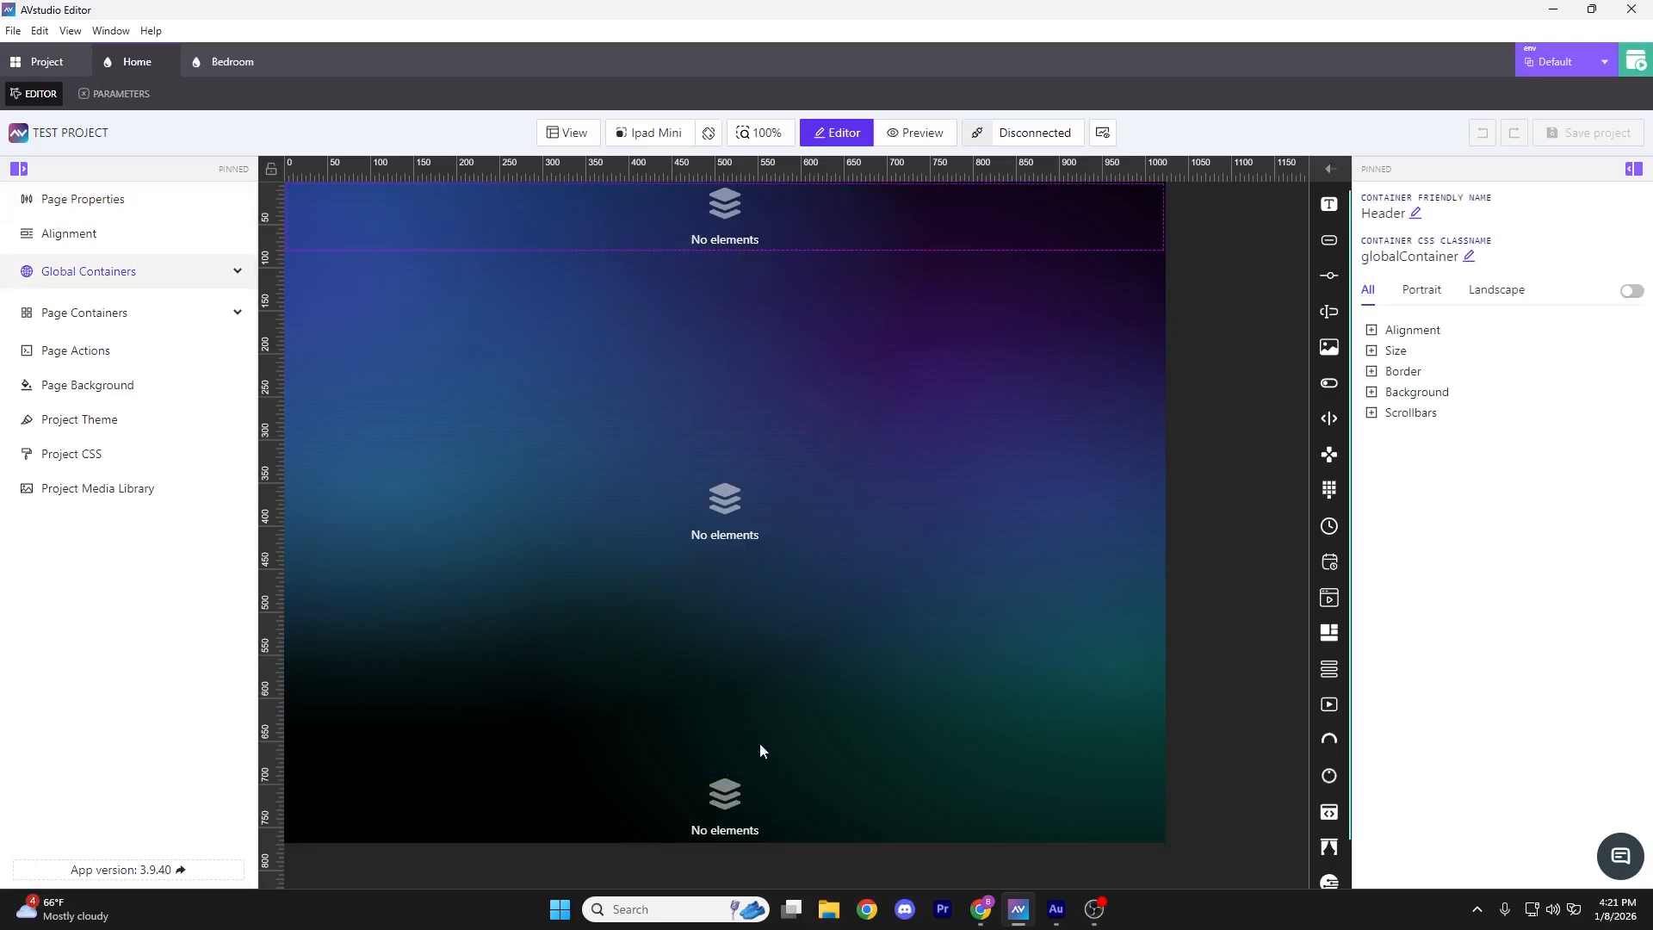
click(766, 792)
click(813, 225)
Keep the Header's element flow horizontal and its elements aligned to Center
click(1372, 331)
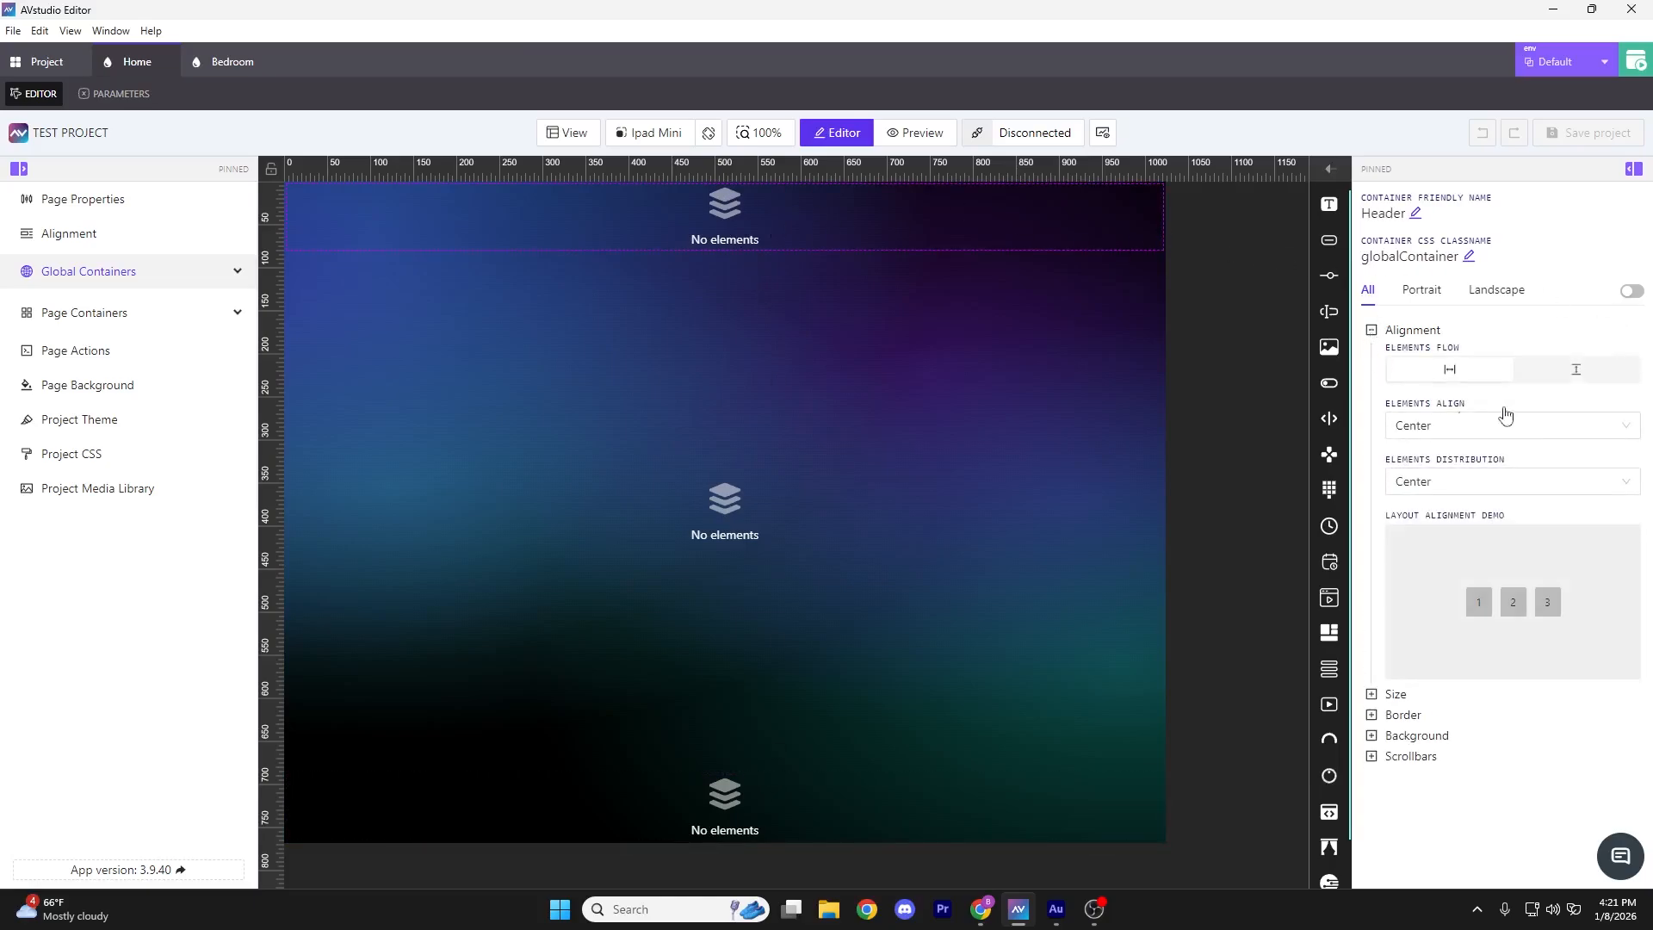
click(1563, 370)
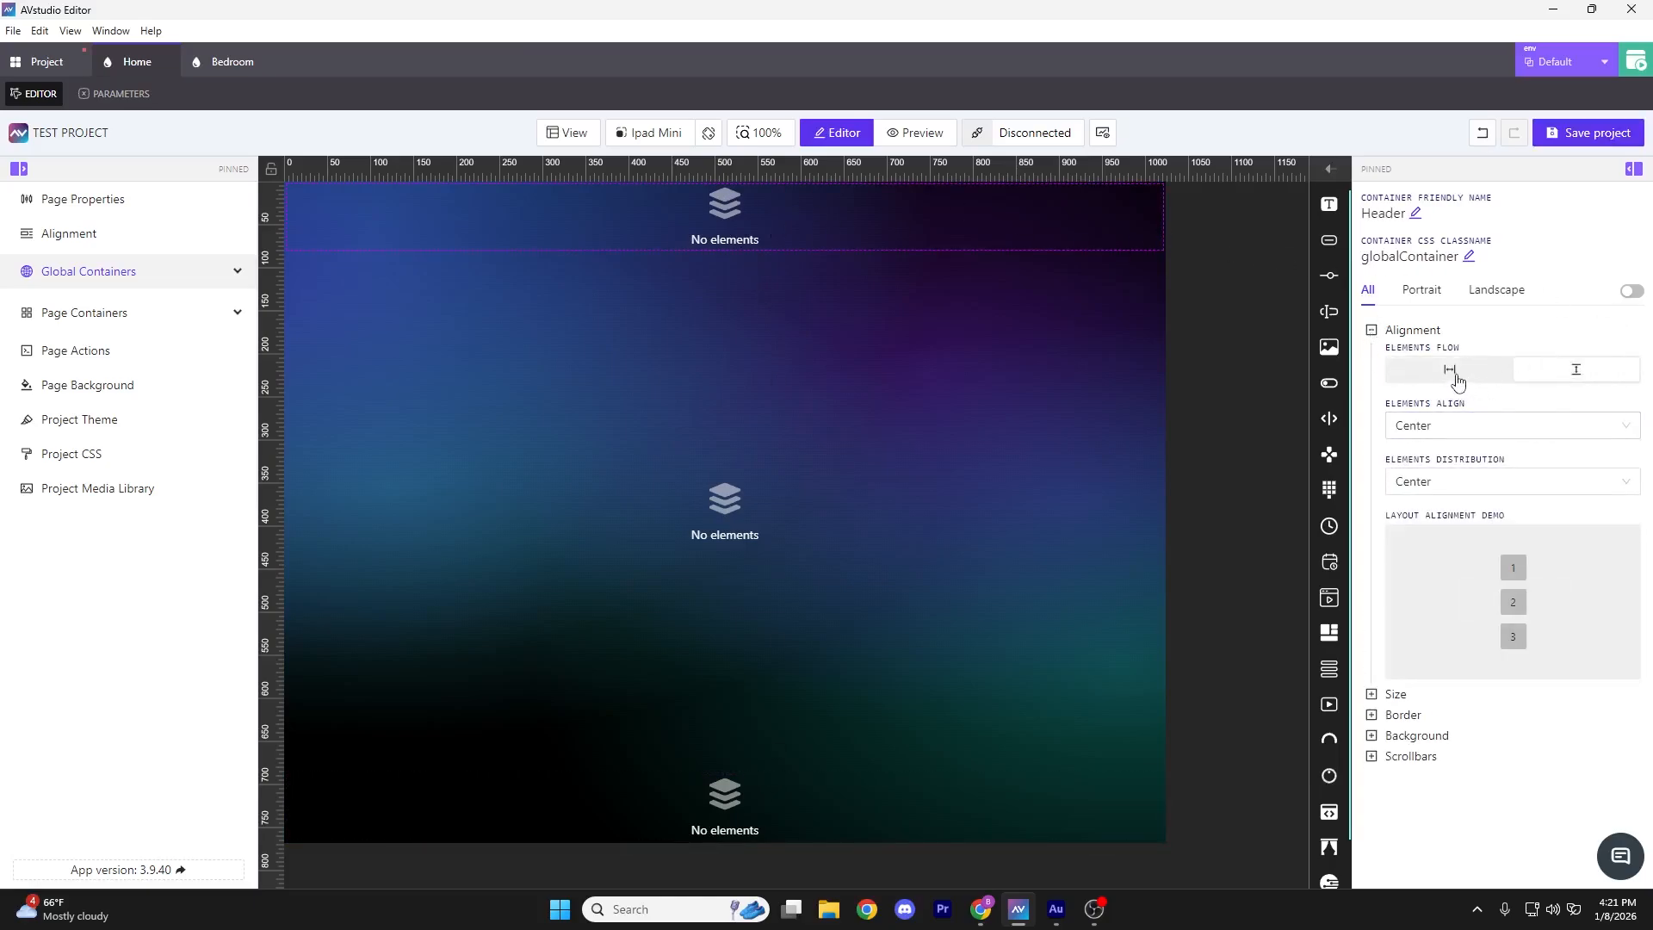
click(1453, 372)
click(1575, 370)
click(1447, 374)
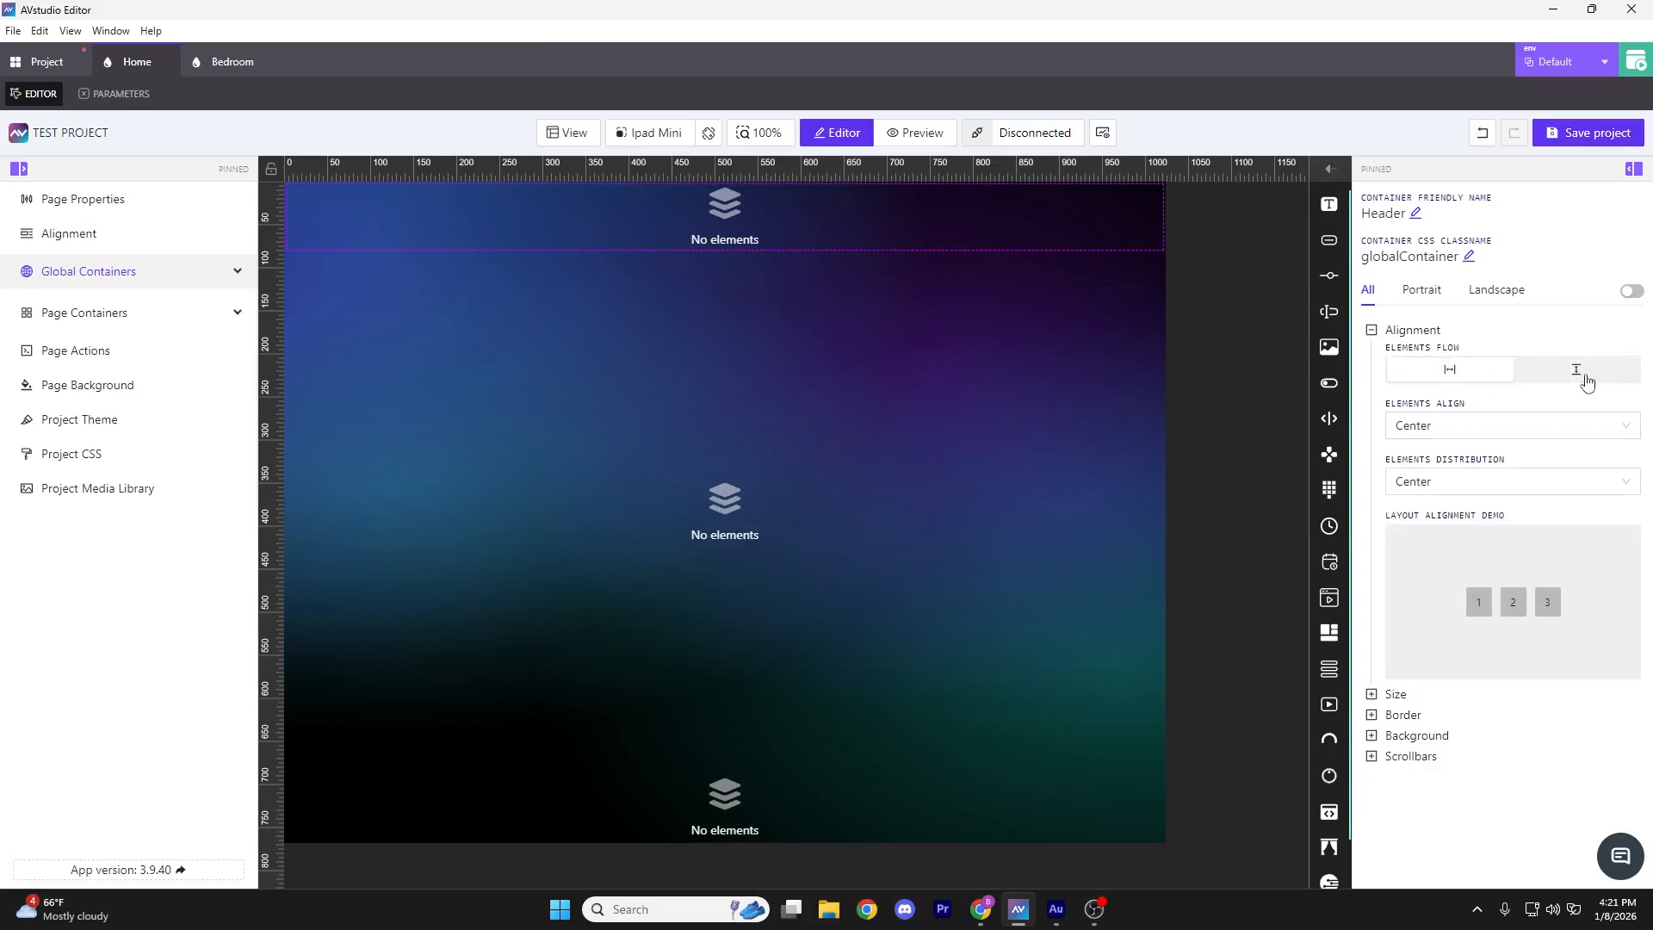
click(1465, 431)
click(1508, 418)
Review the Header's Size and Background settings, then collapse Alignment
click(1372, 694)
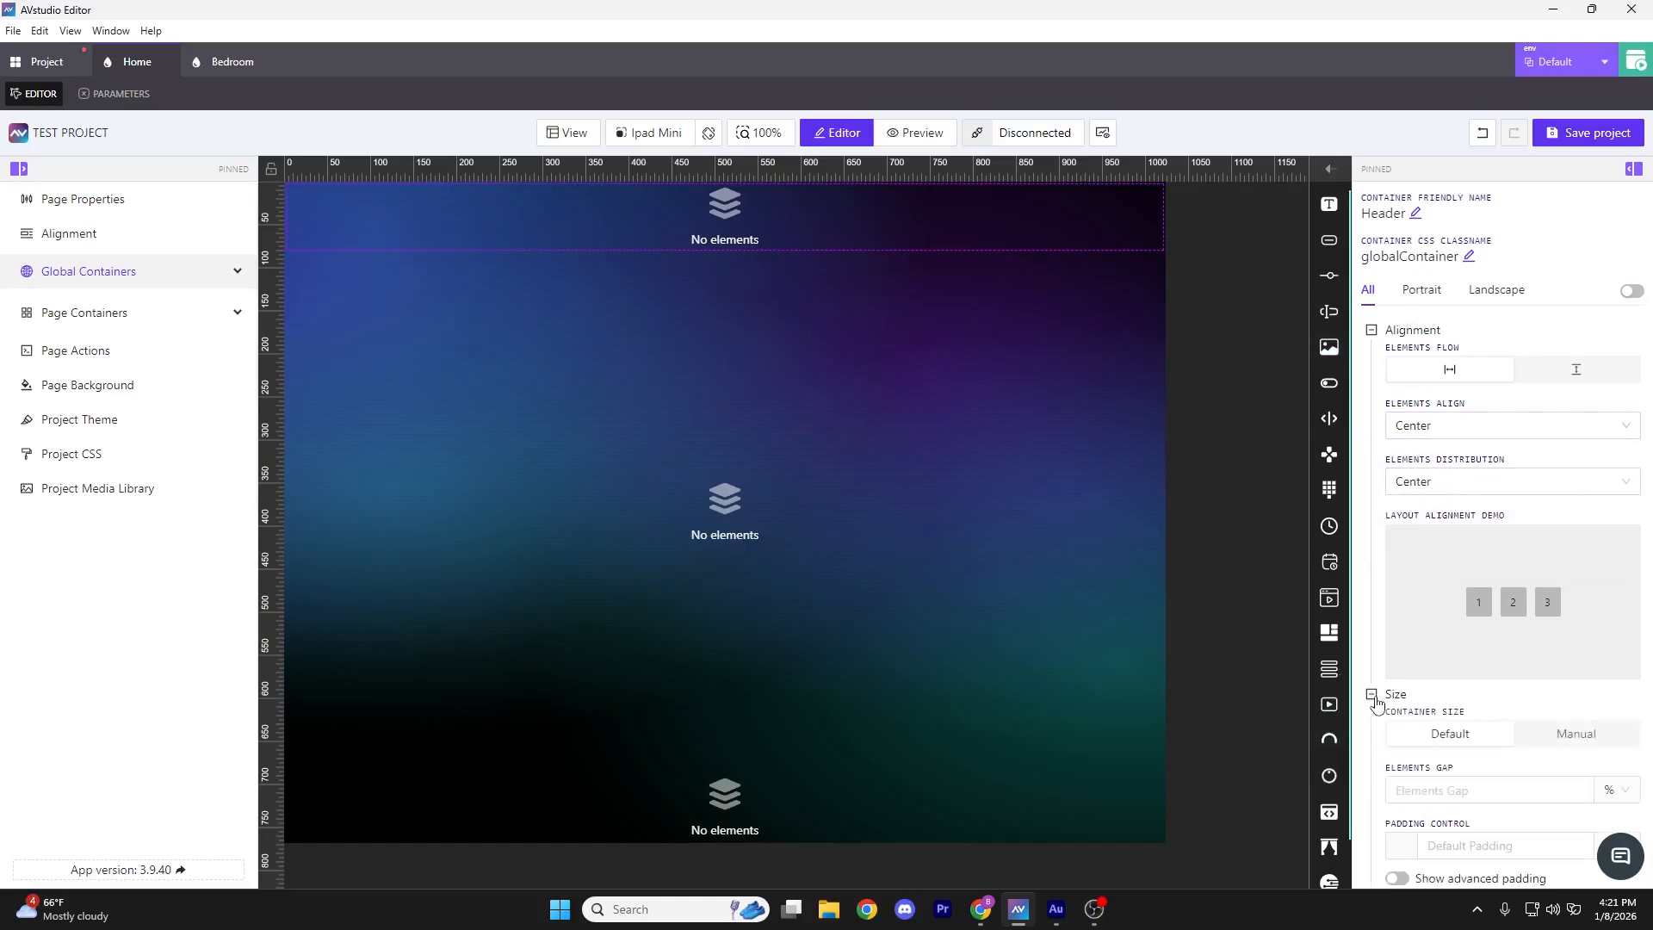
scroll(1378, 743, down, 1)
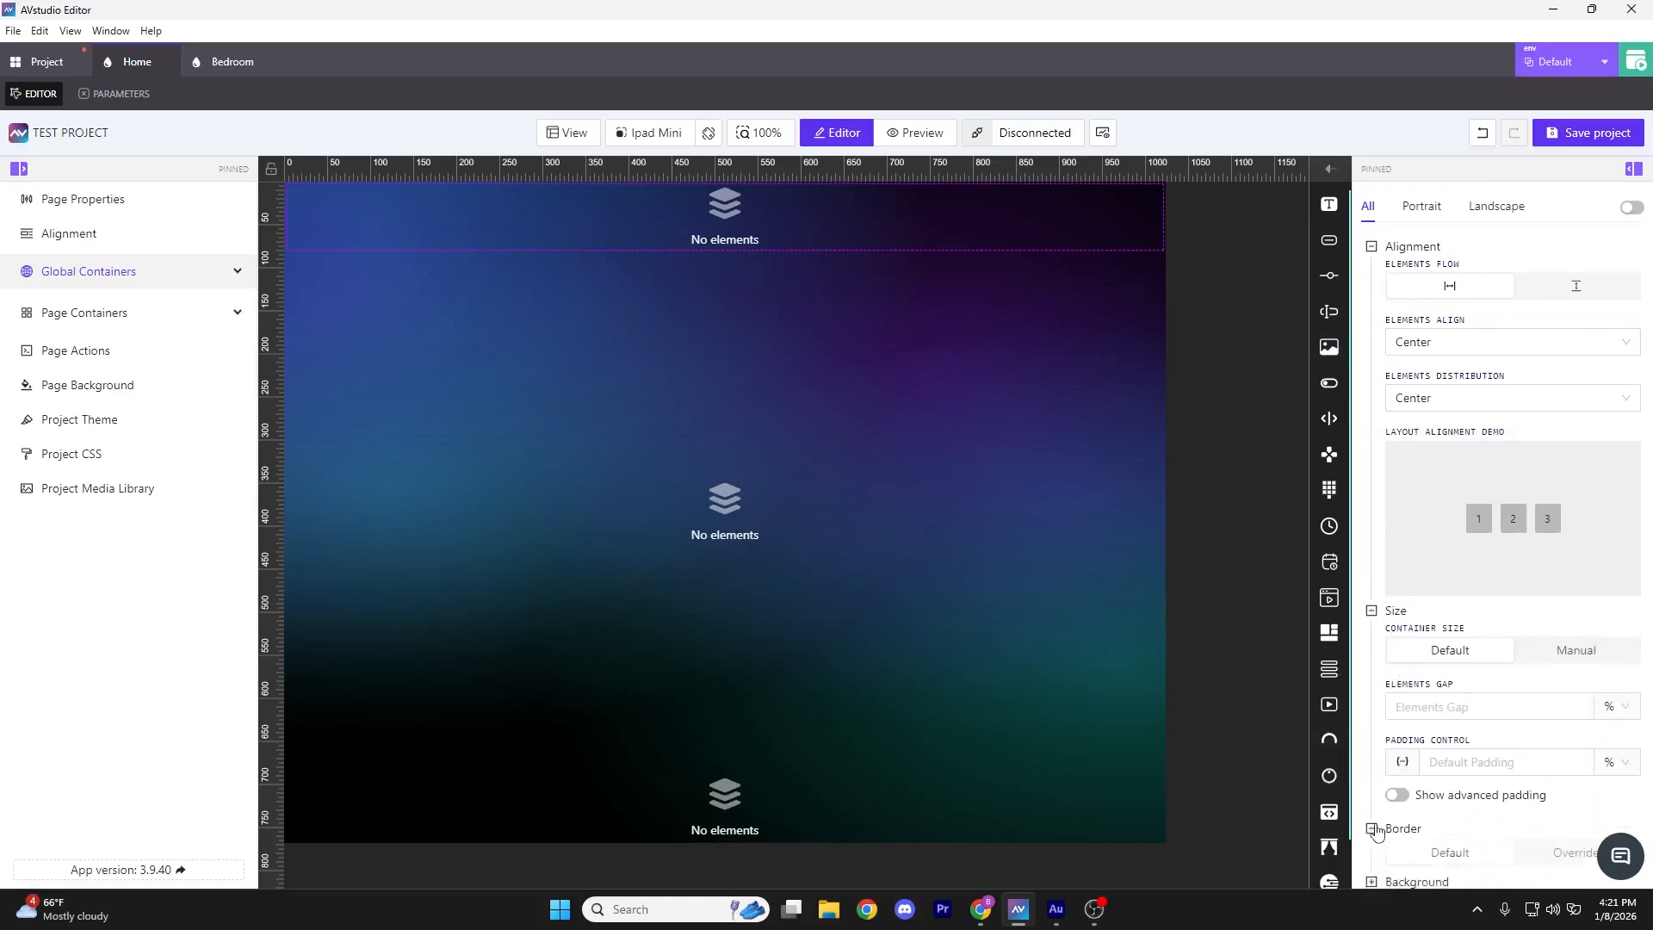
scroll(1386, 779, down, 1)
click(1372, 846)
scroll(1494, 719, down, 5)
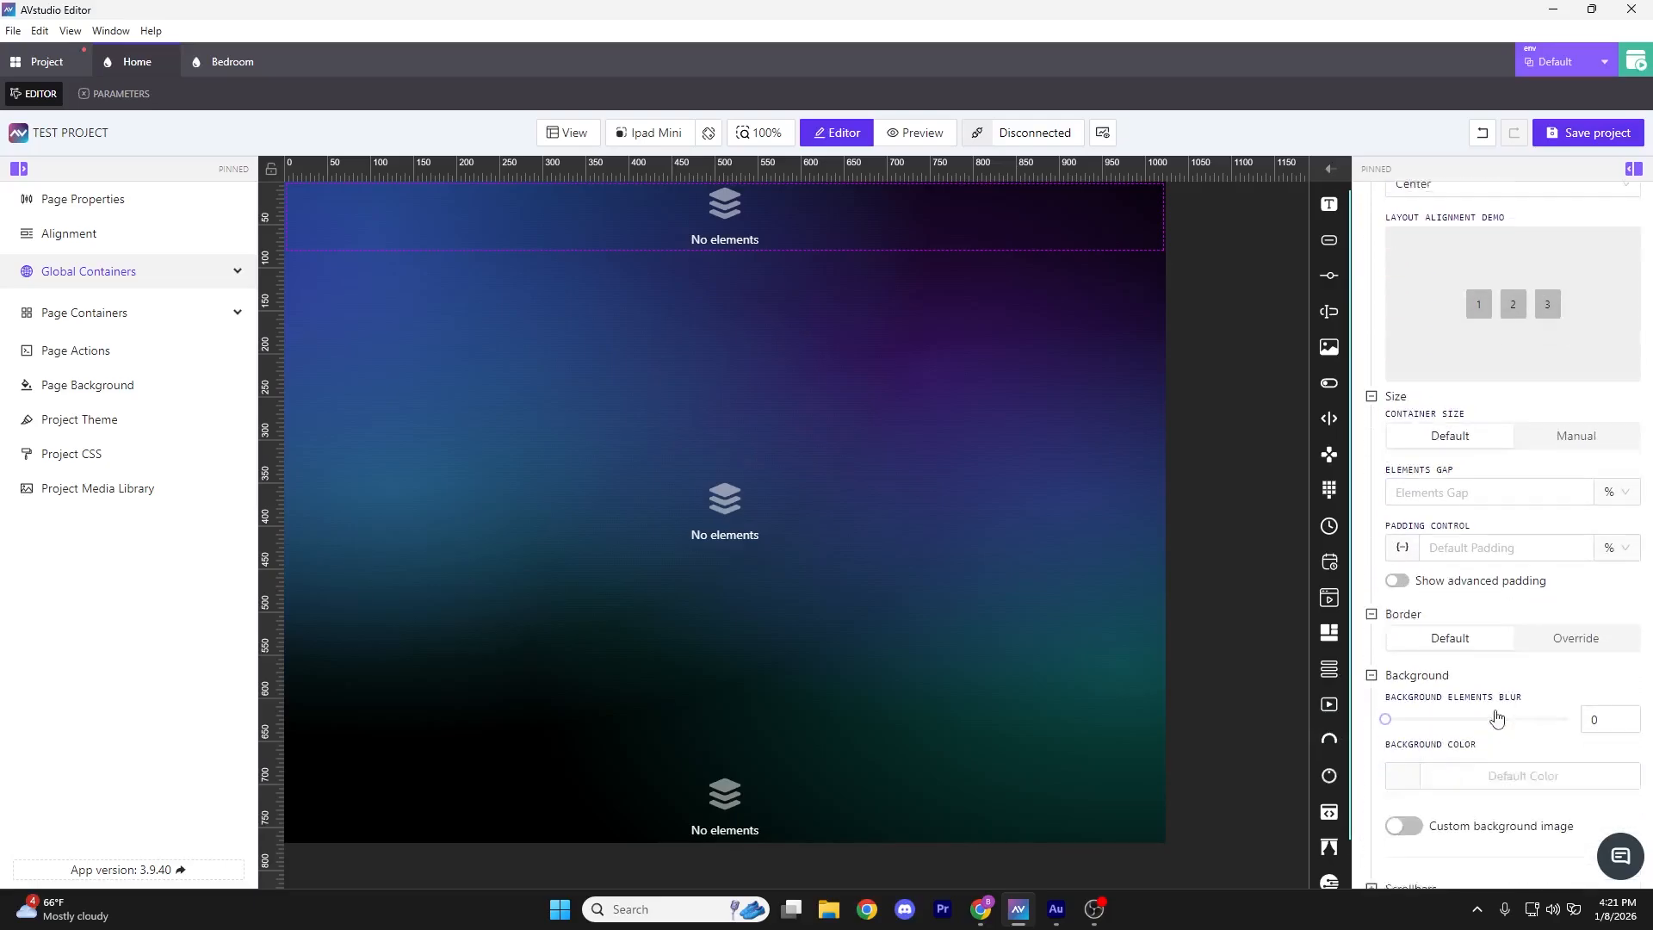
scroll(1369, 251, up, 8)
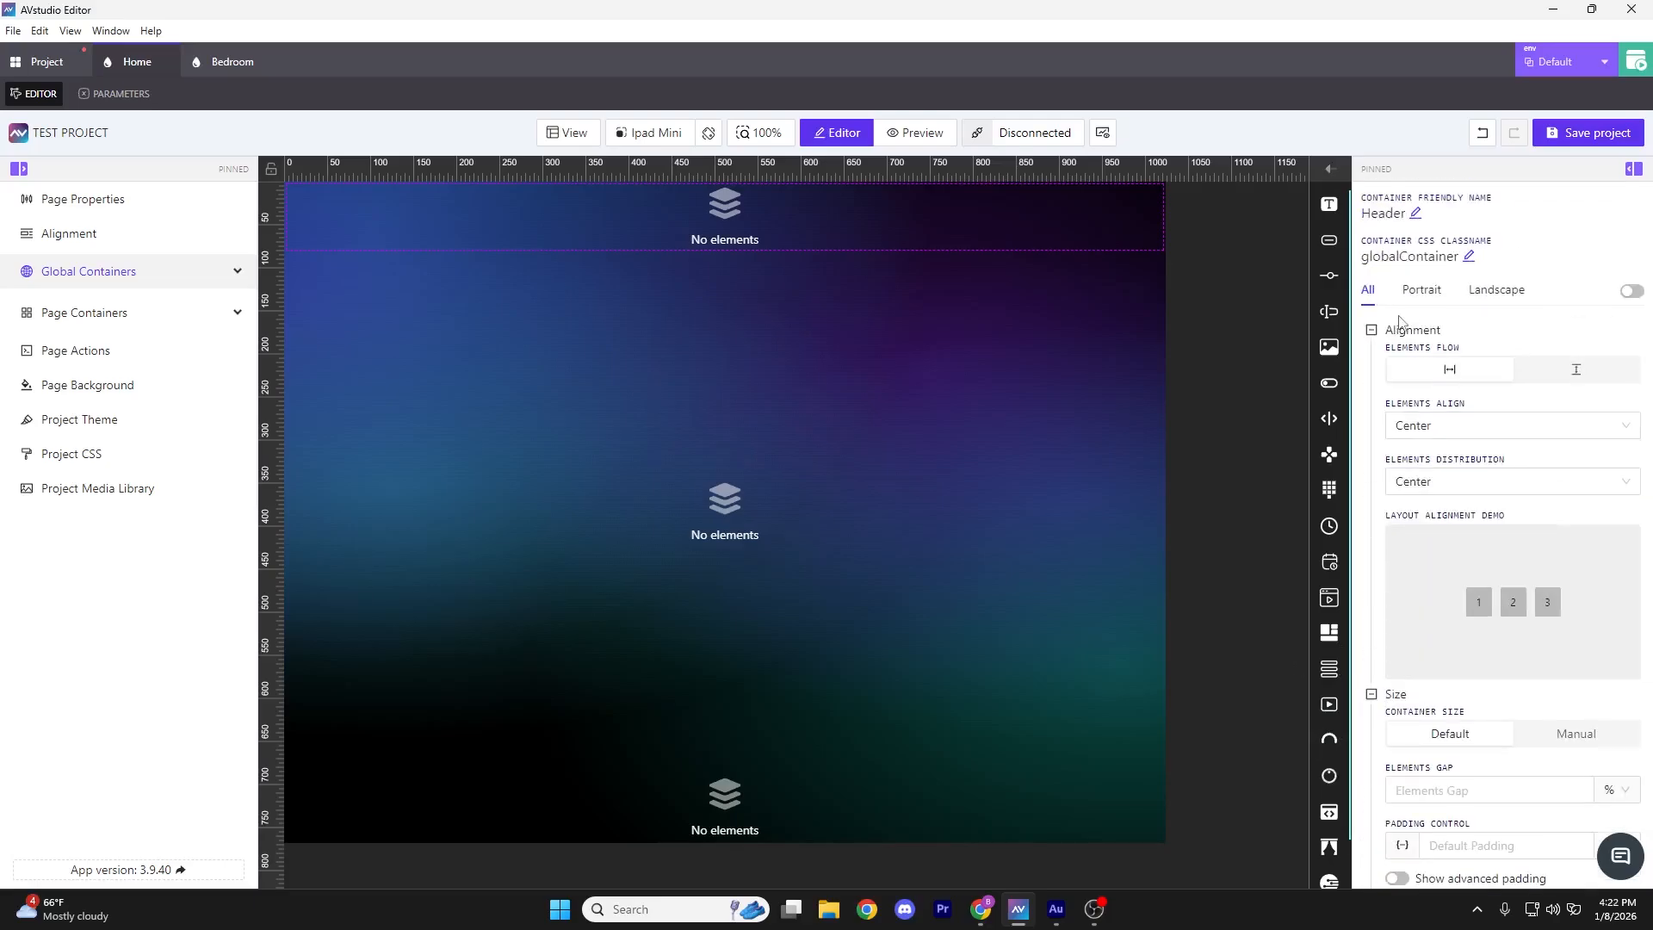
click(1373, 331)
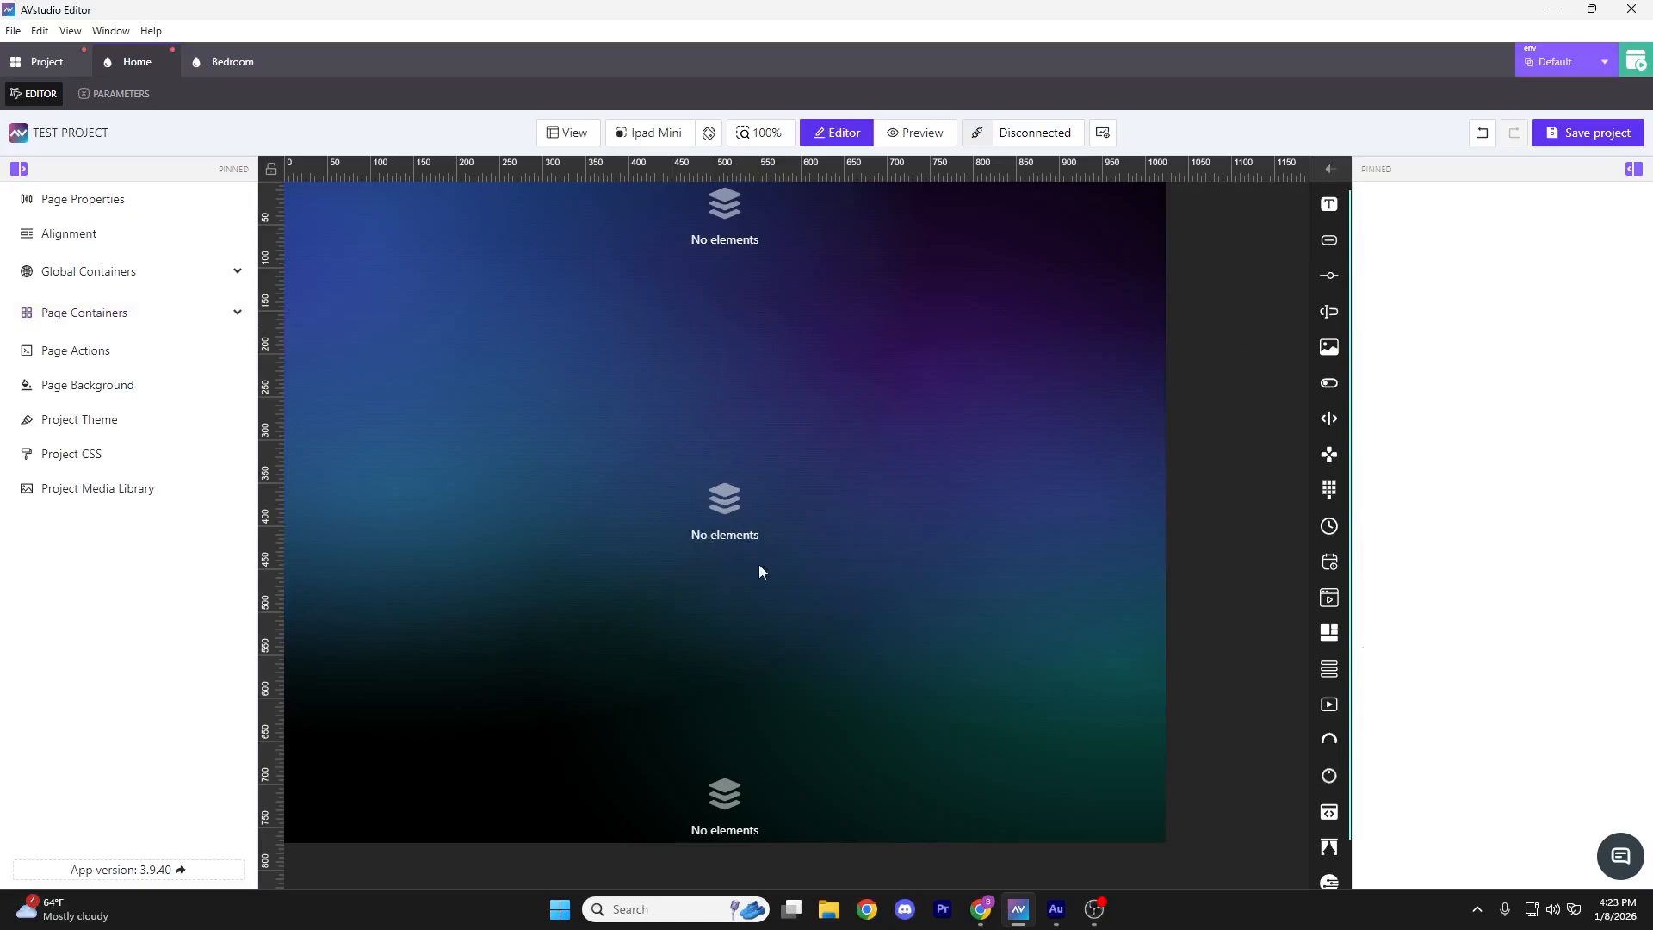
Place a text element in the Home page's middle area reading 'Home'
drag(1326, 204, 737, 507)
click(731, 515)
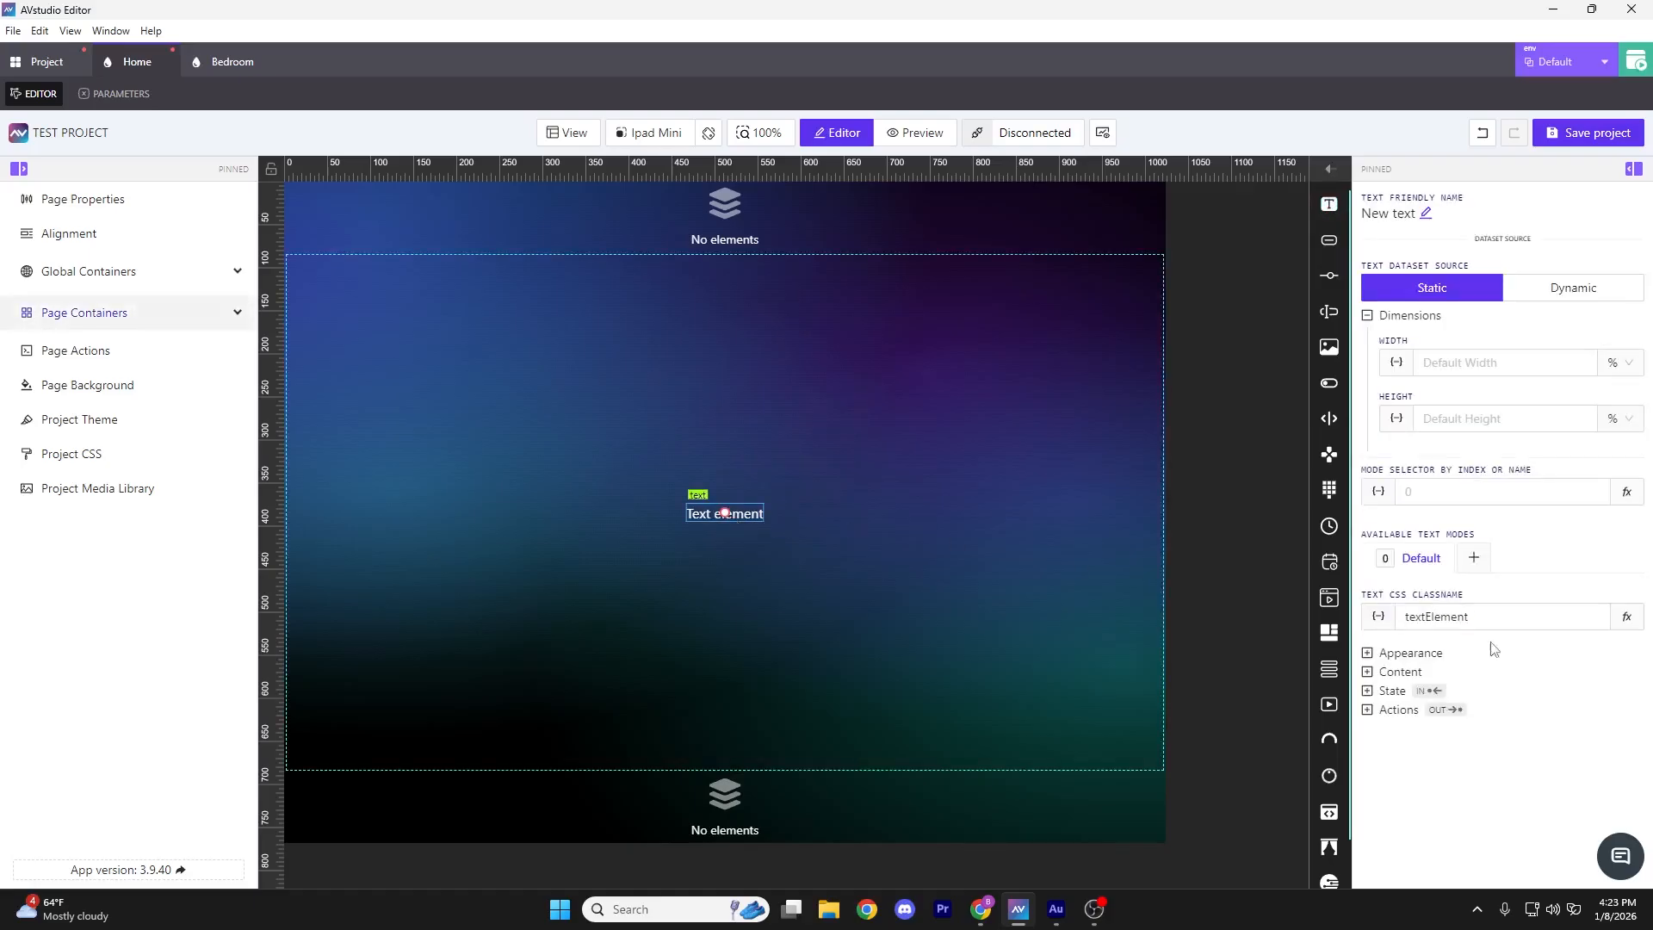
click(1369, 673)
click(1464, 720)
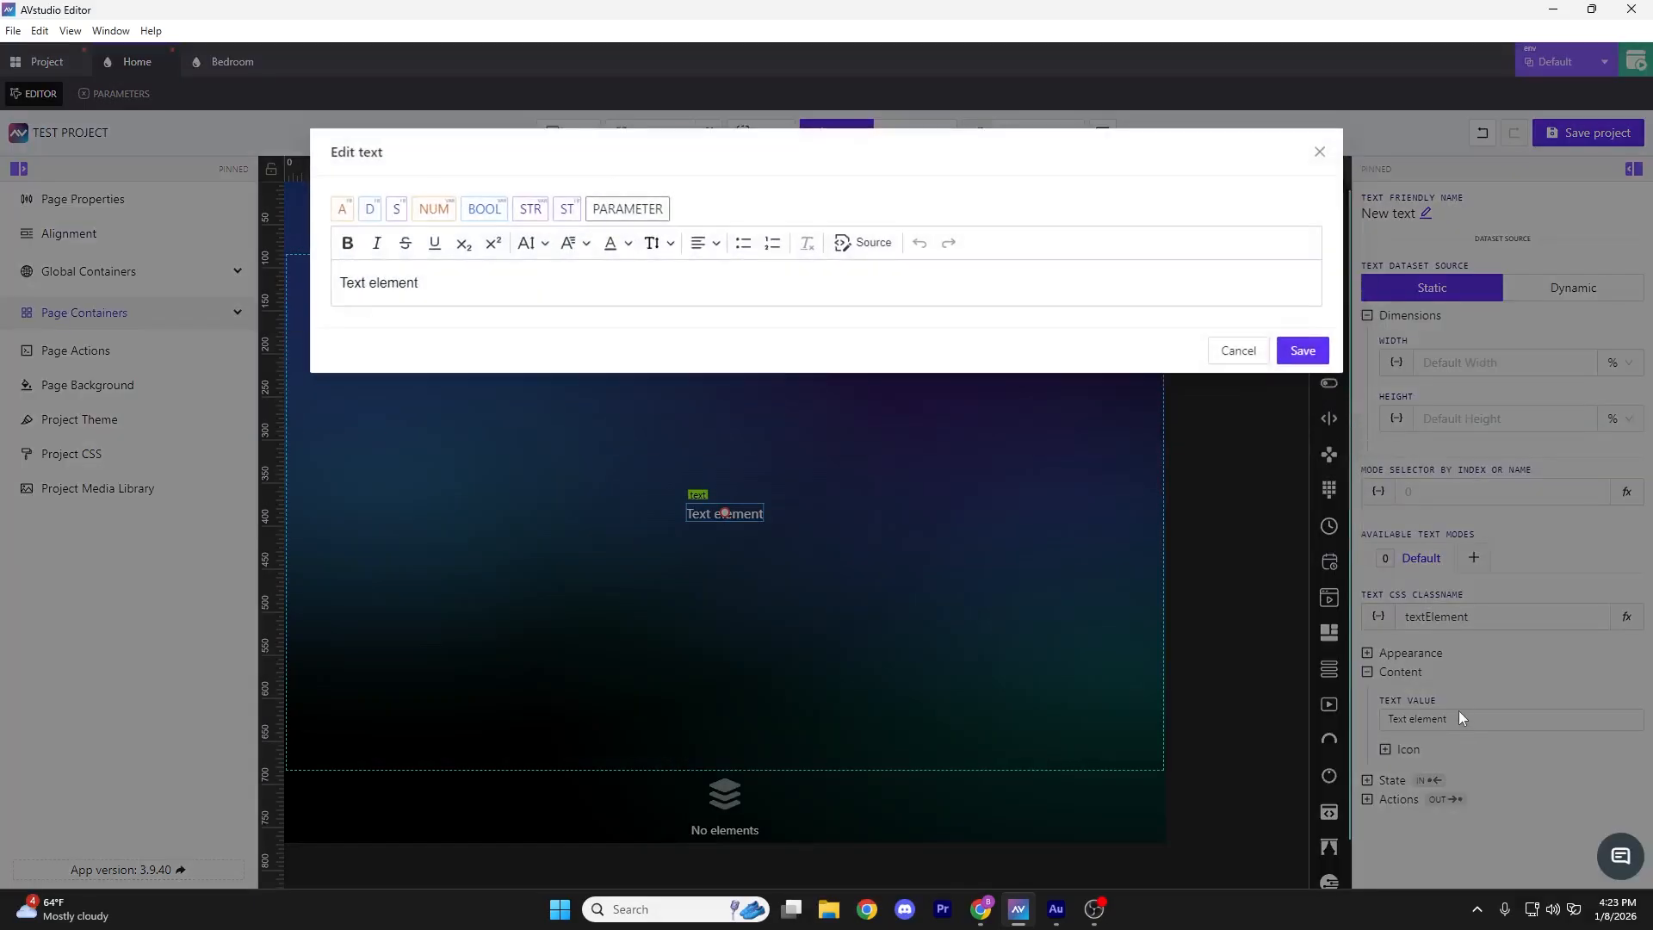
triple_click(470, 298)
text(Home)
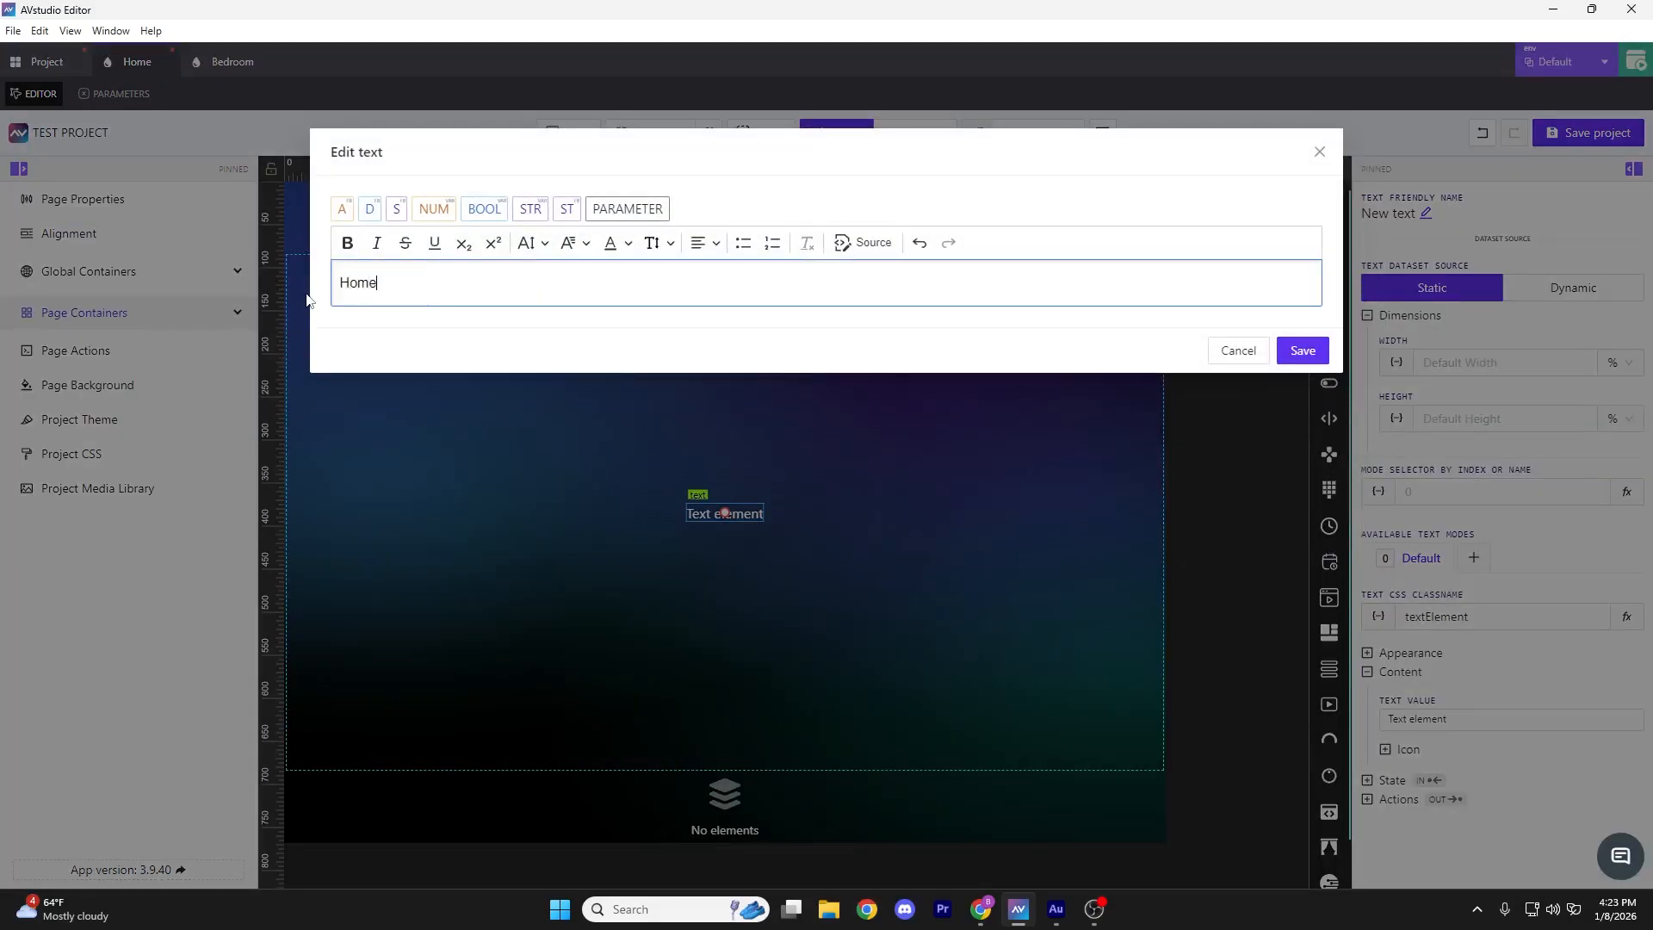
click(1302, 350)
Set the Home text's font size to 25, then go to the Bedroom page
click(1387, 723)
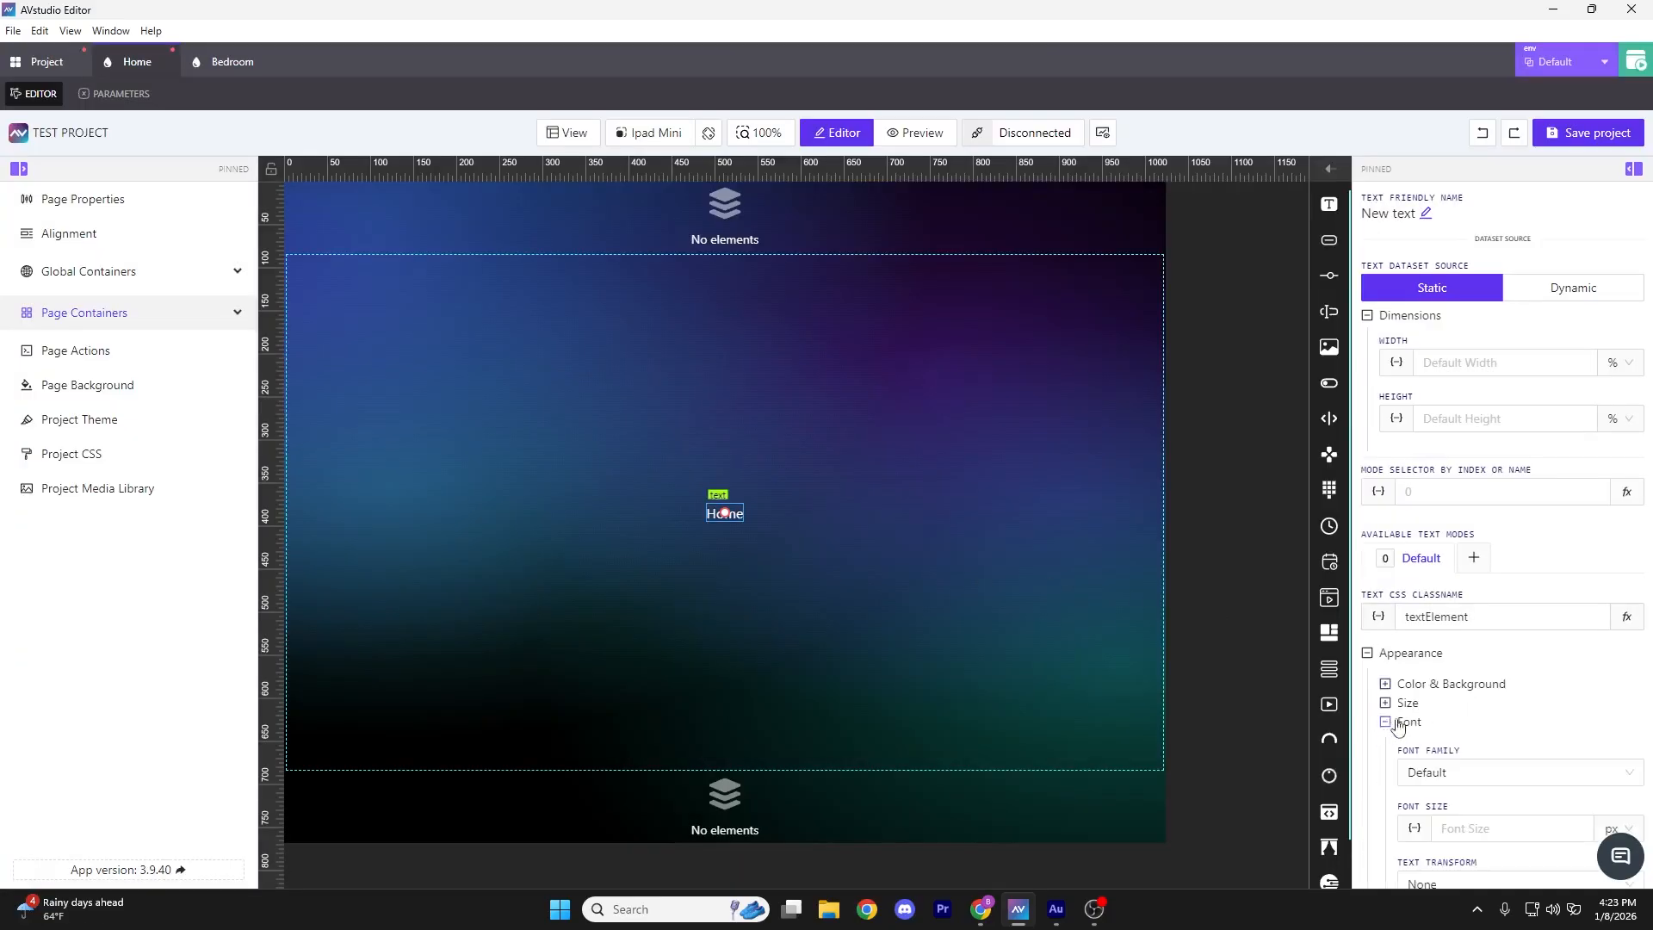
scroll(1483, 725, down, 2)
click(1520, 634)
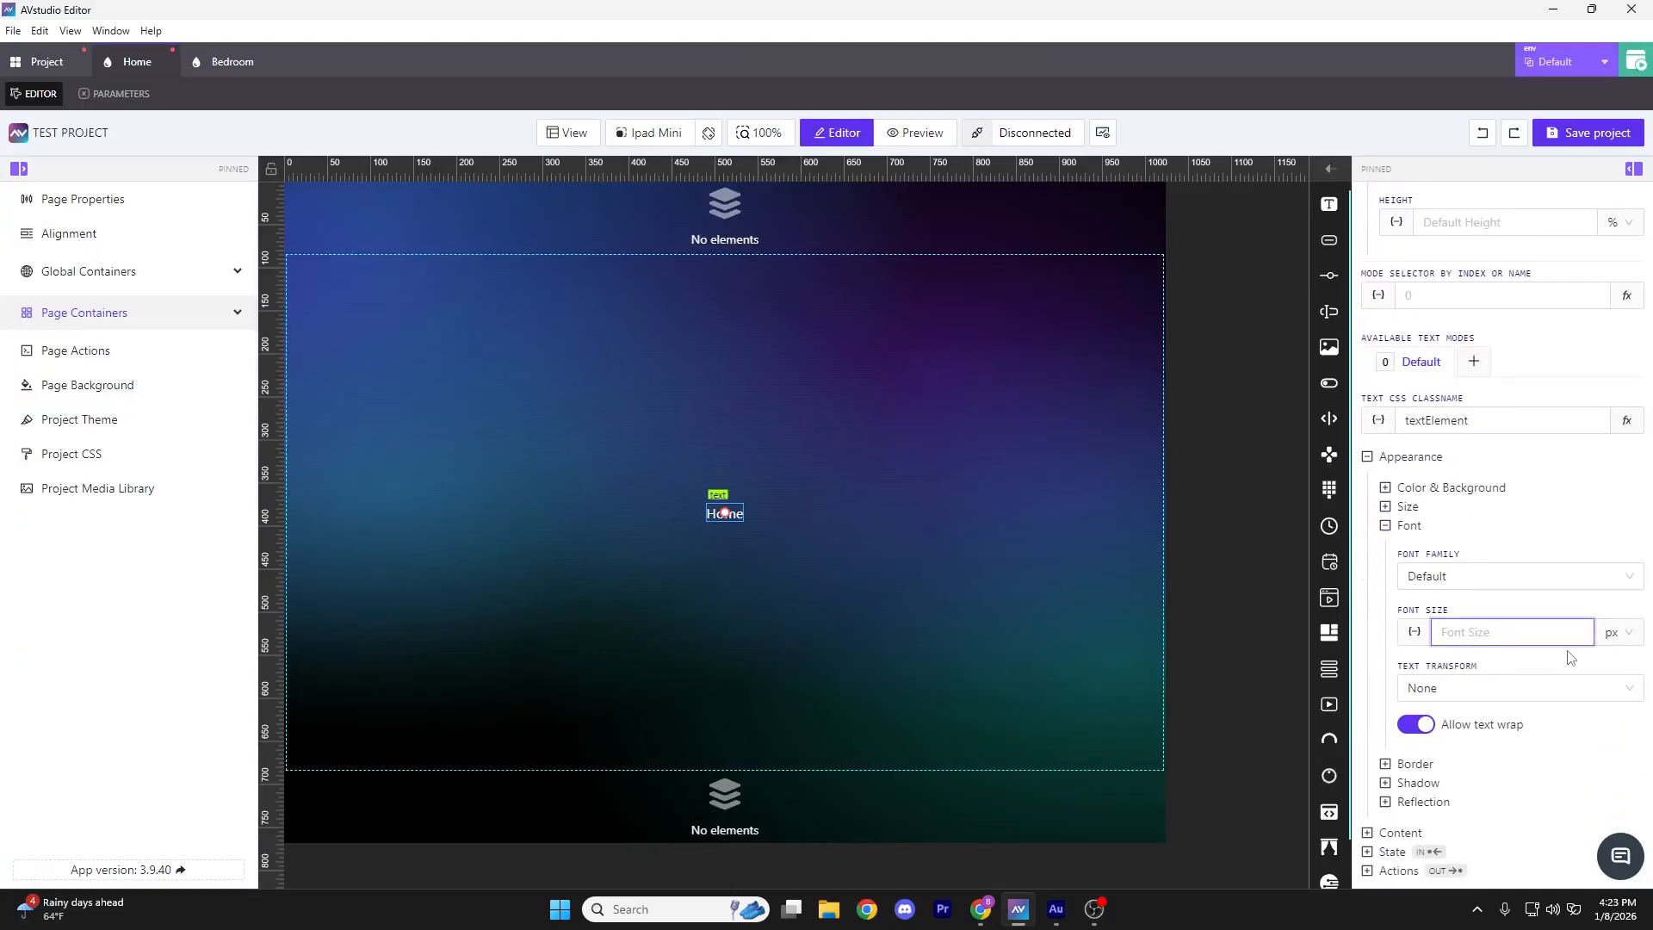
text(25)
key(Return)
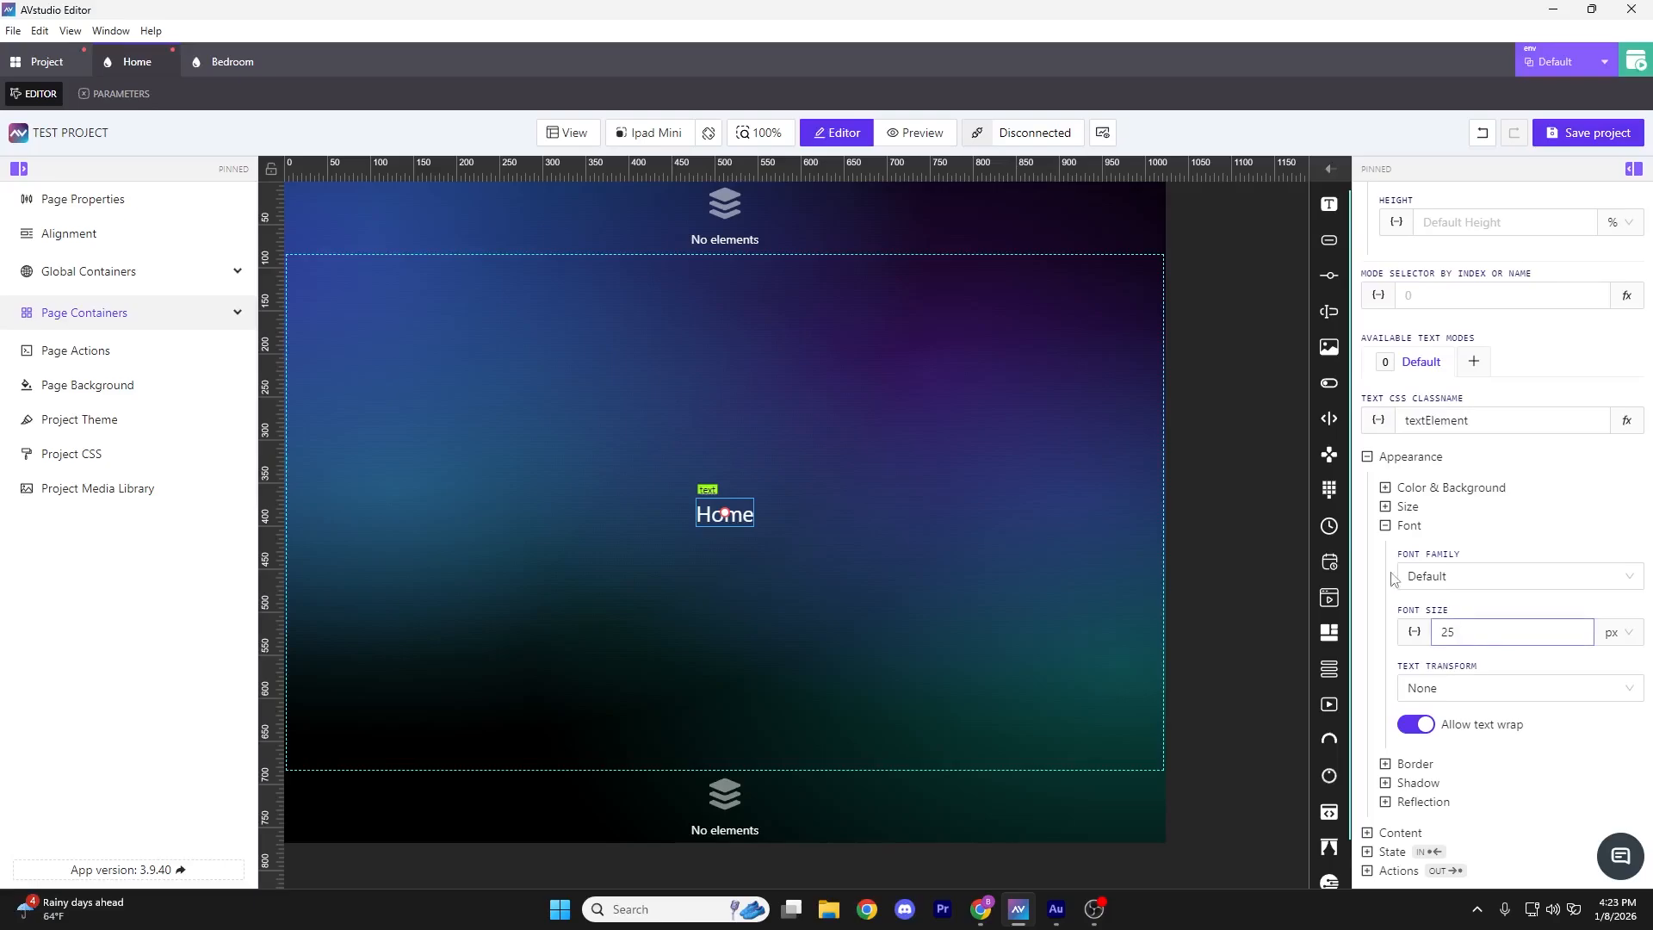
click(244, 62)
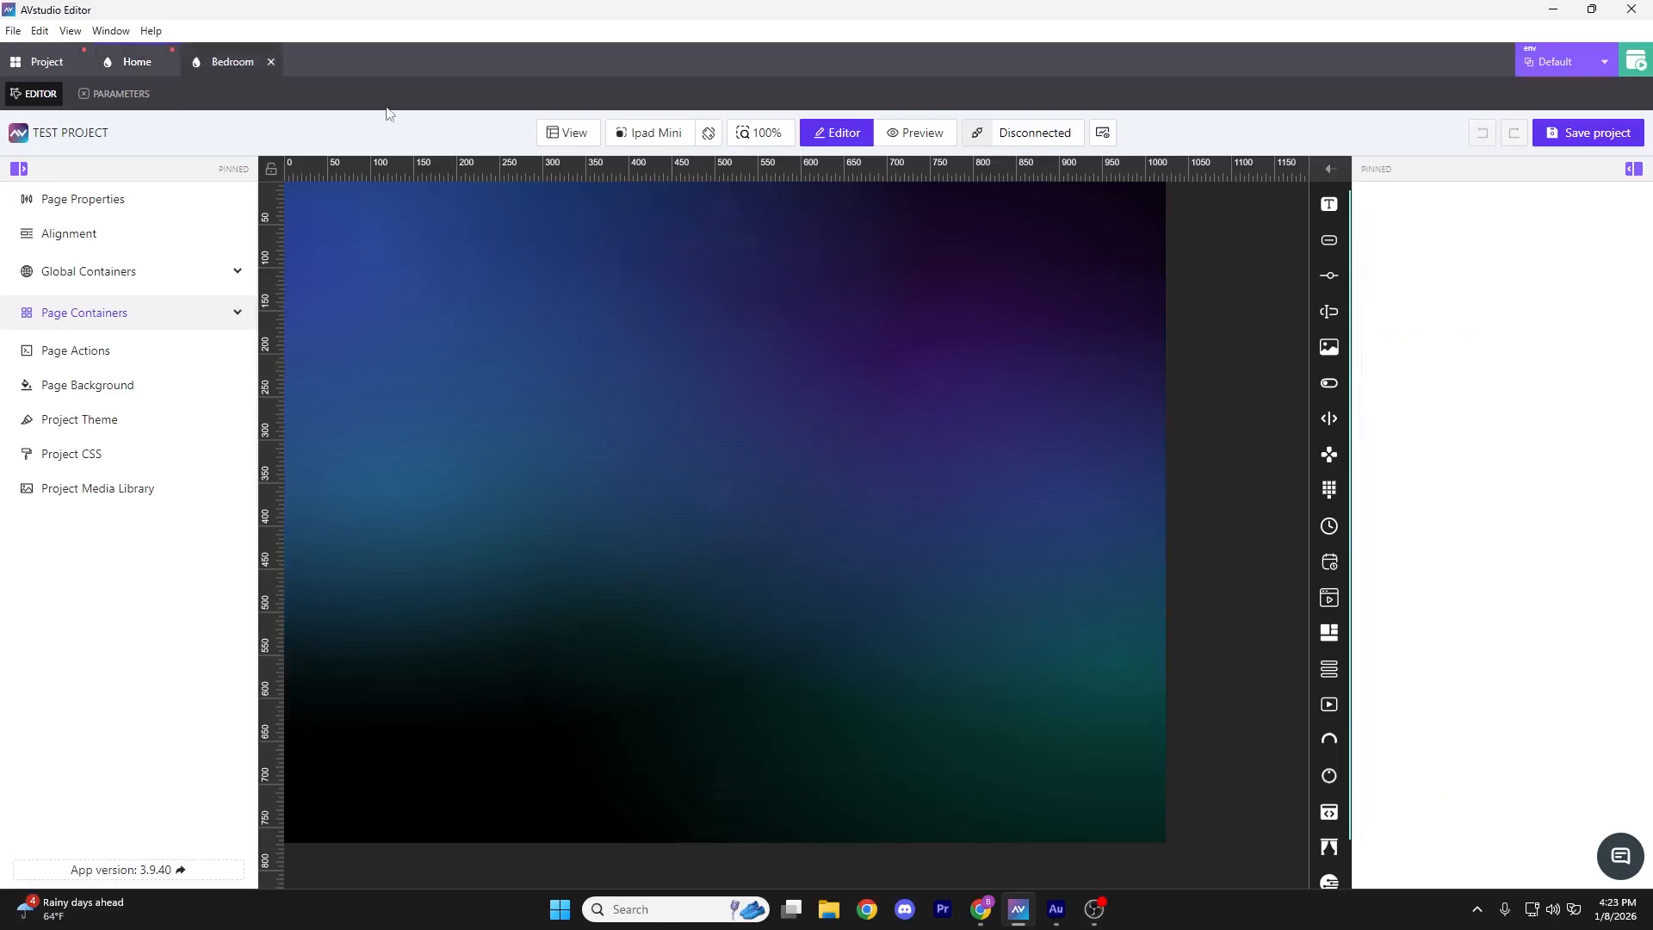
Place a text element in the Bedroom page's middle container reading 'Bedroom'
drag(1328, 204, 715, 517)
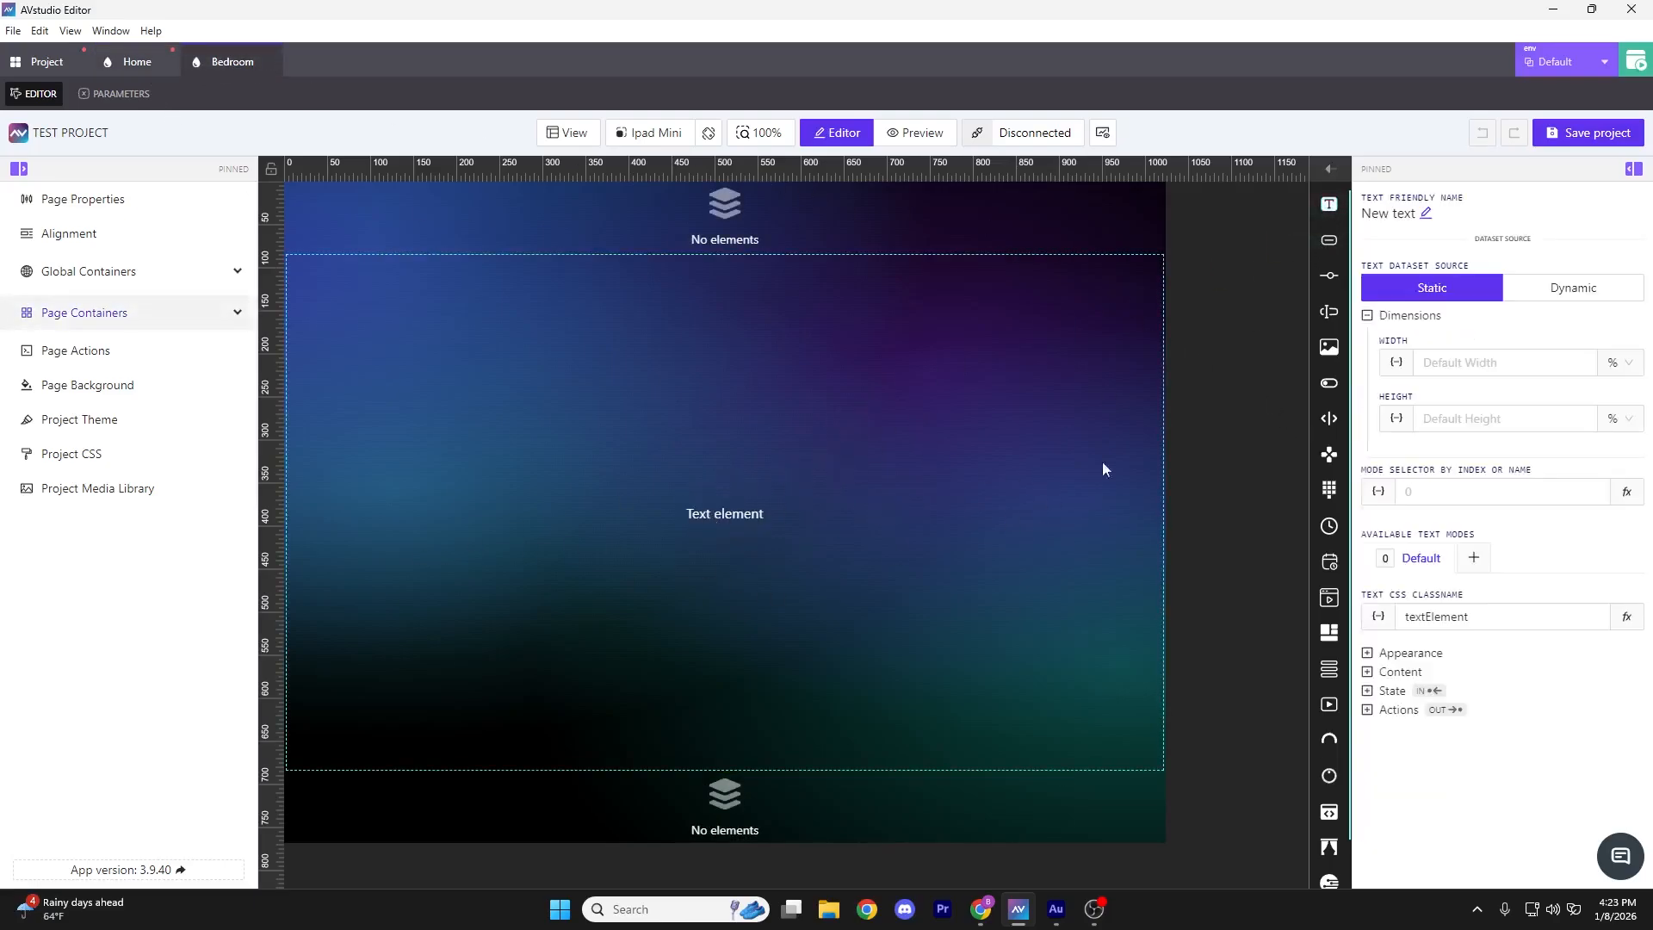
click(746, 521)
click(1367, 671)
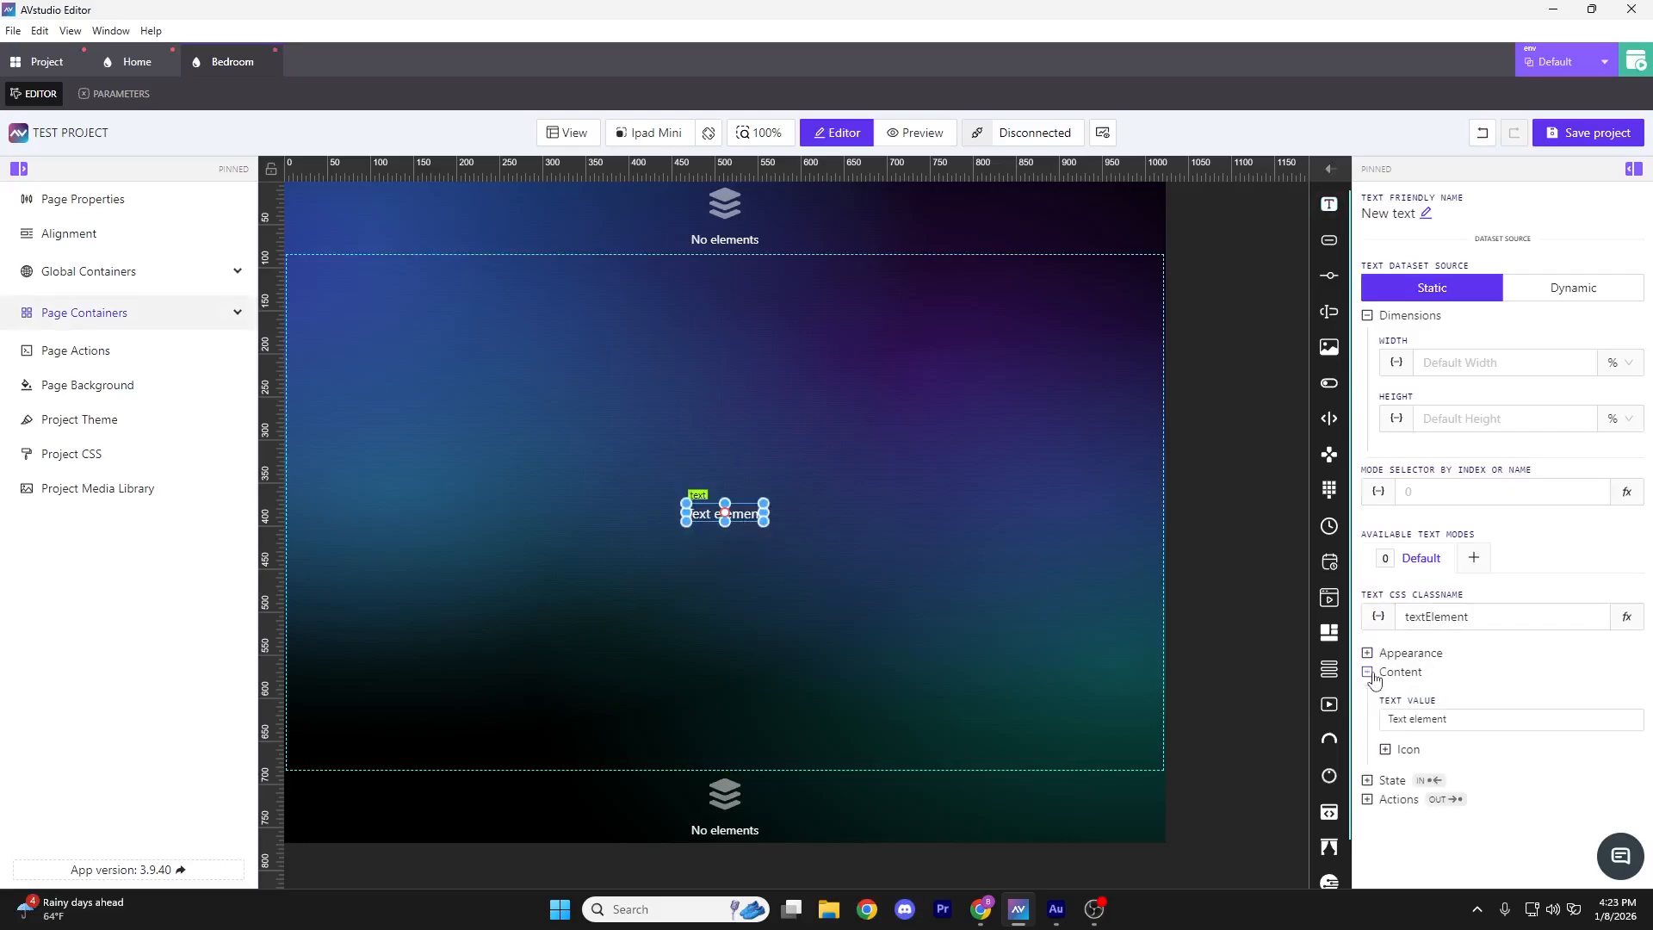
click(1482, 722)
text(Bedr)
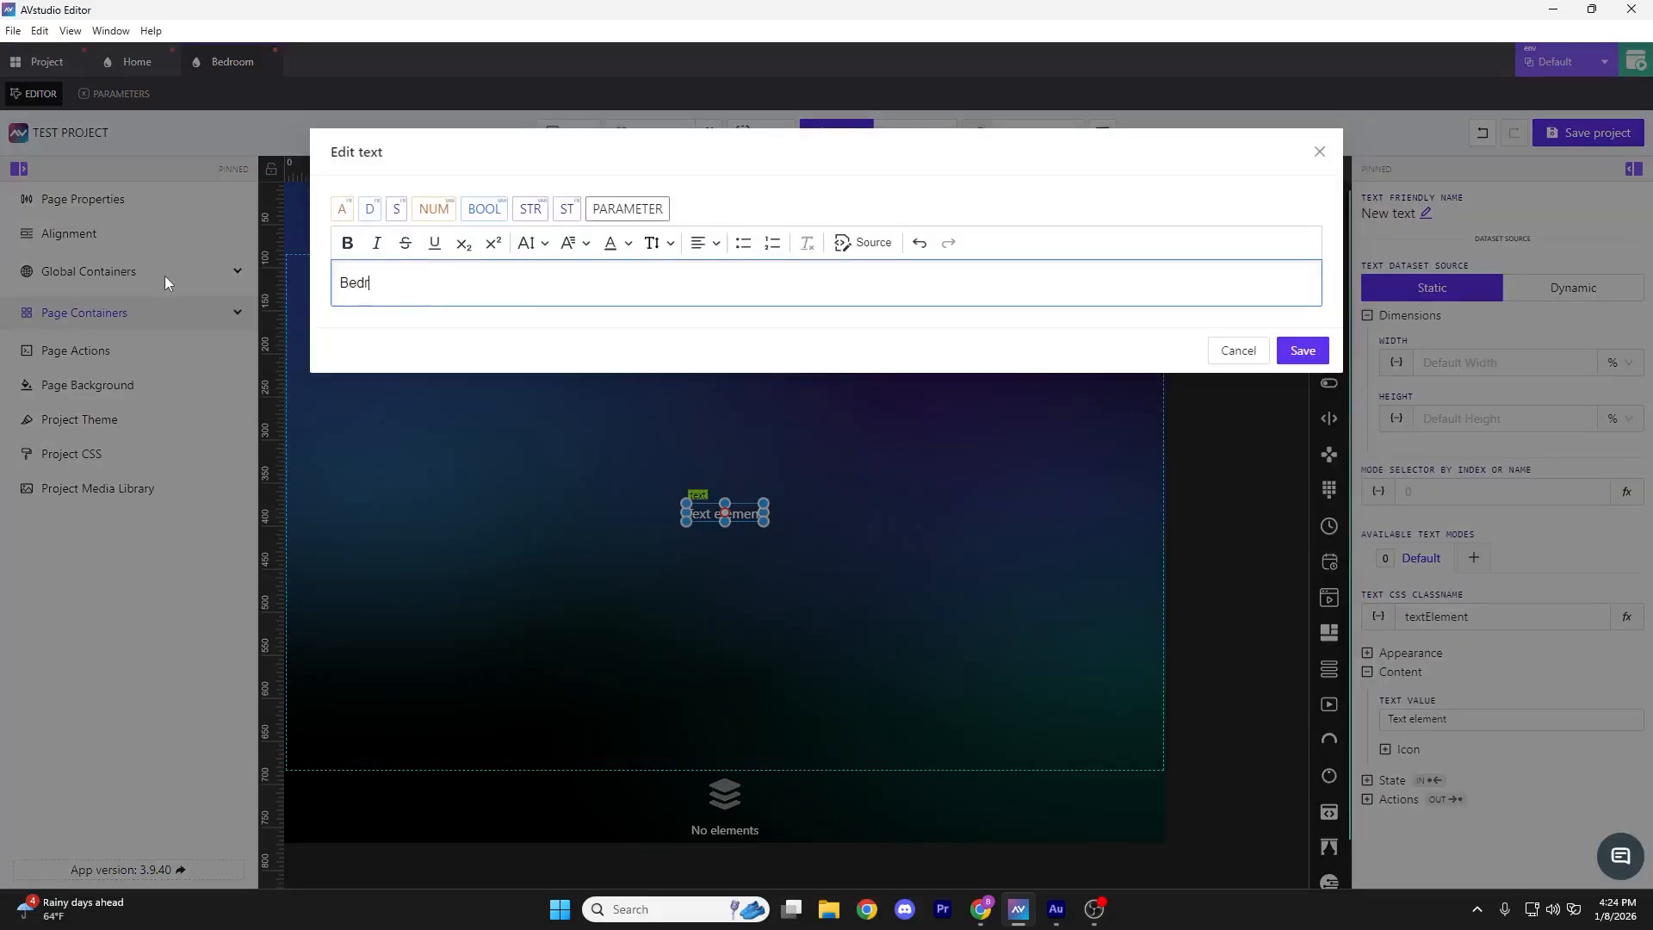
text(oom)
click(1303, 351)
Change the Bedroom text's font size under Appearance > Font
click(1367, 671)
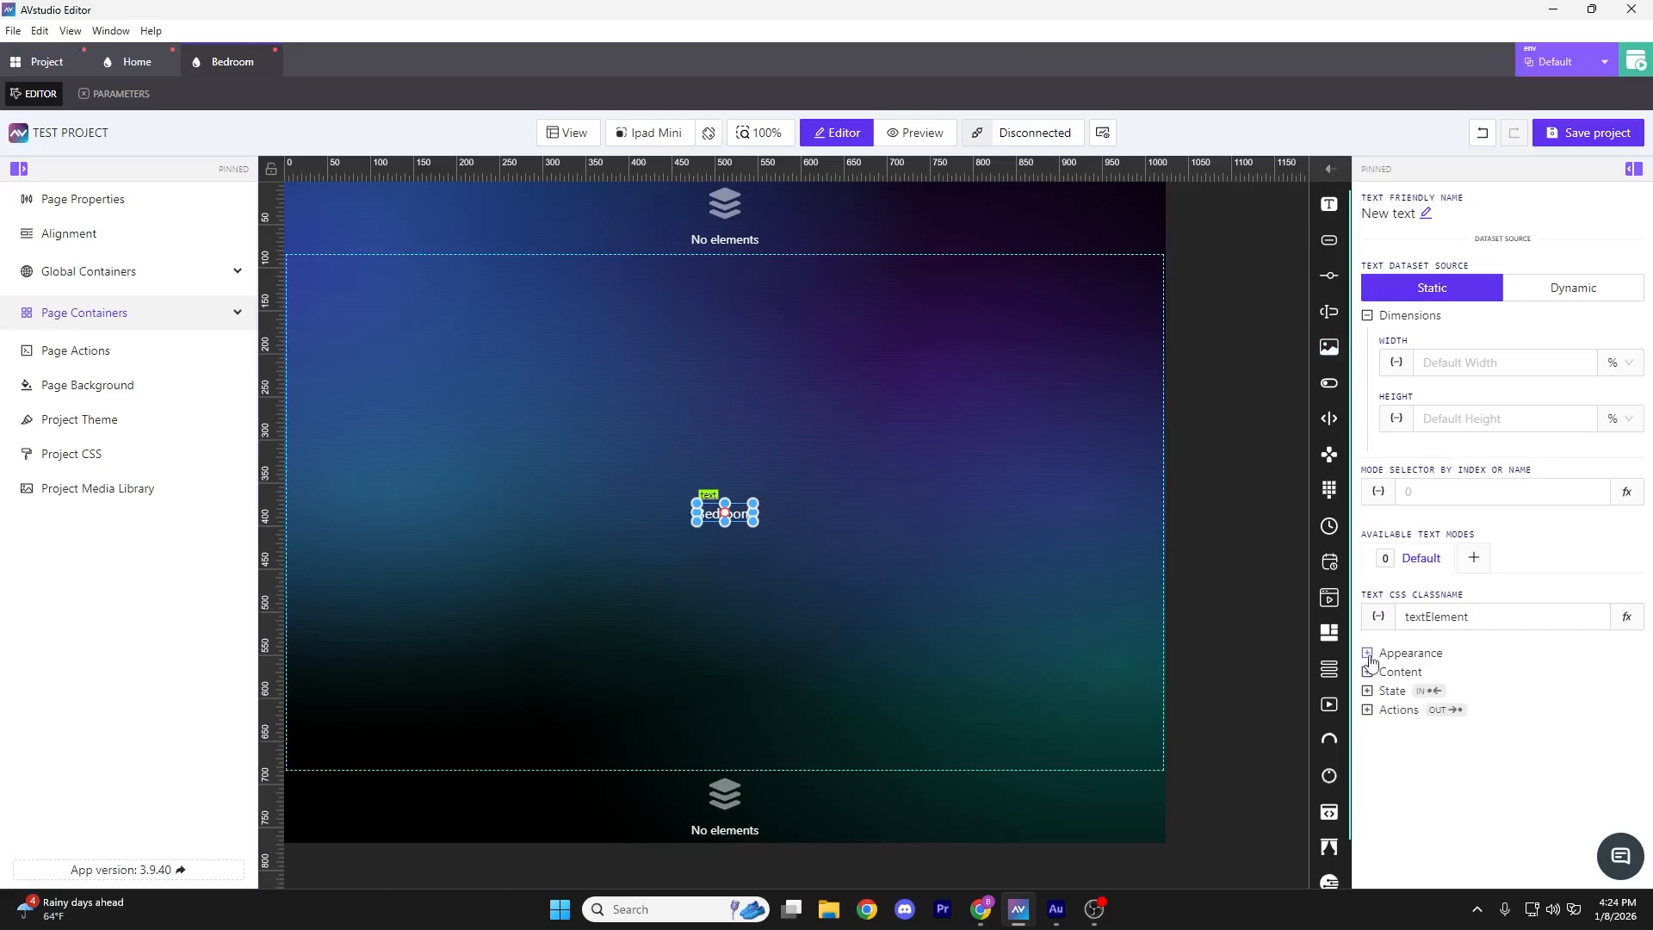
click(1370, 656)
click(1385, 722)
scroll(1501, 723, down, 3)
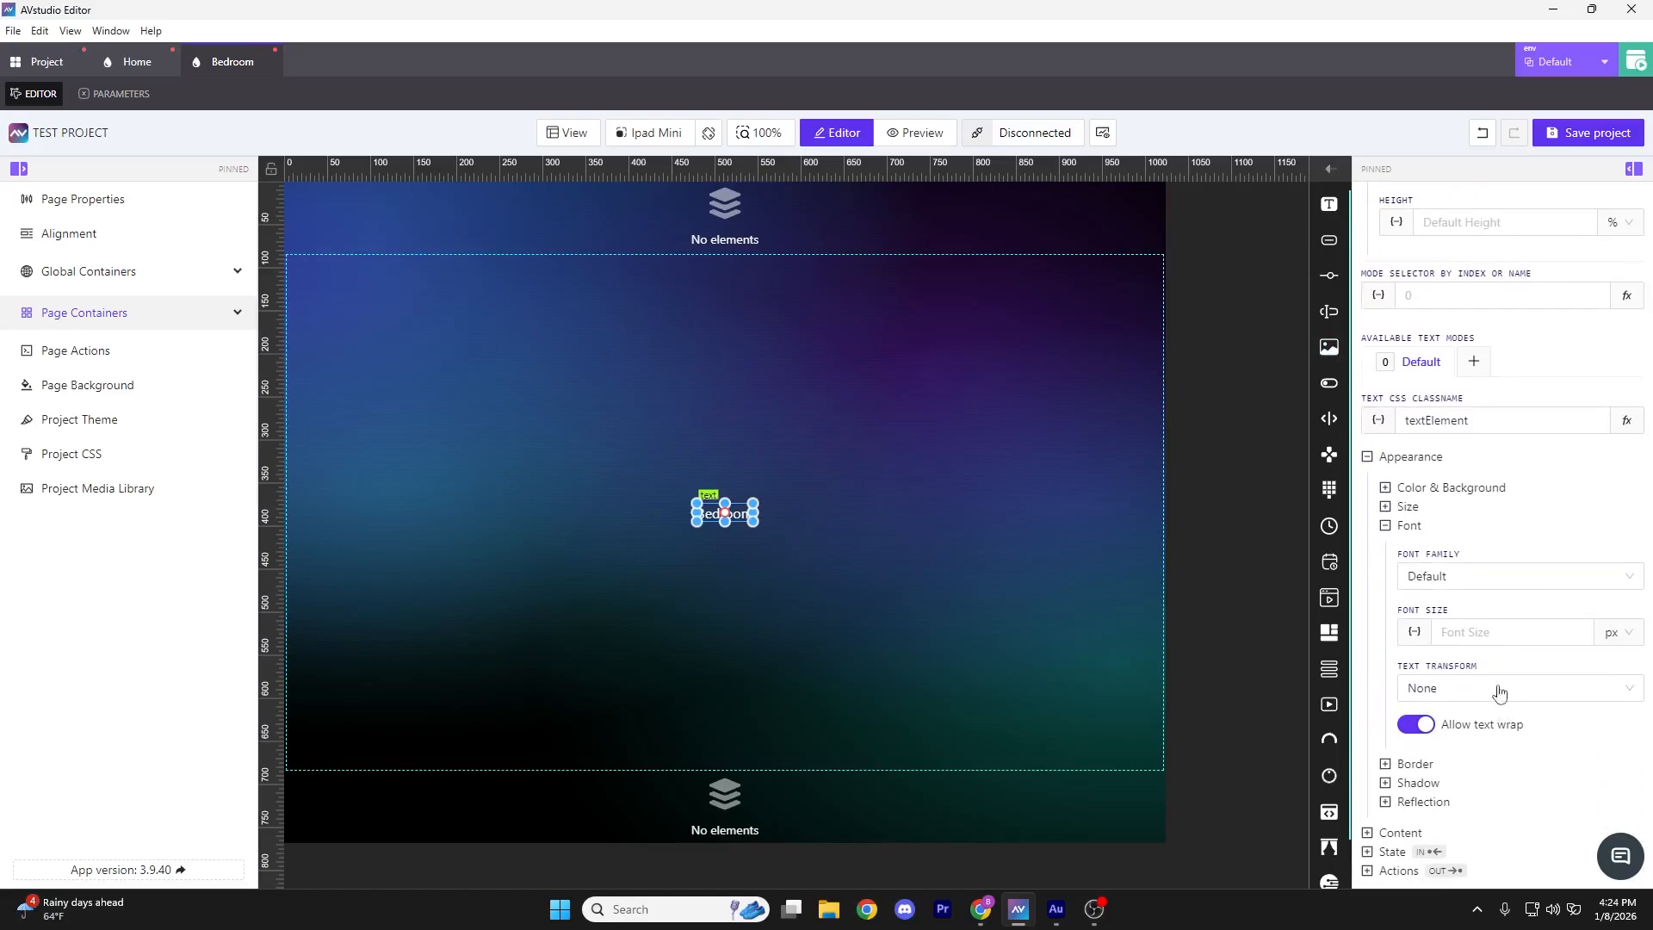
click(1495, 631)
text(3)
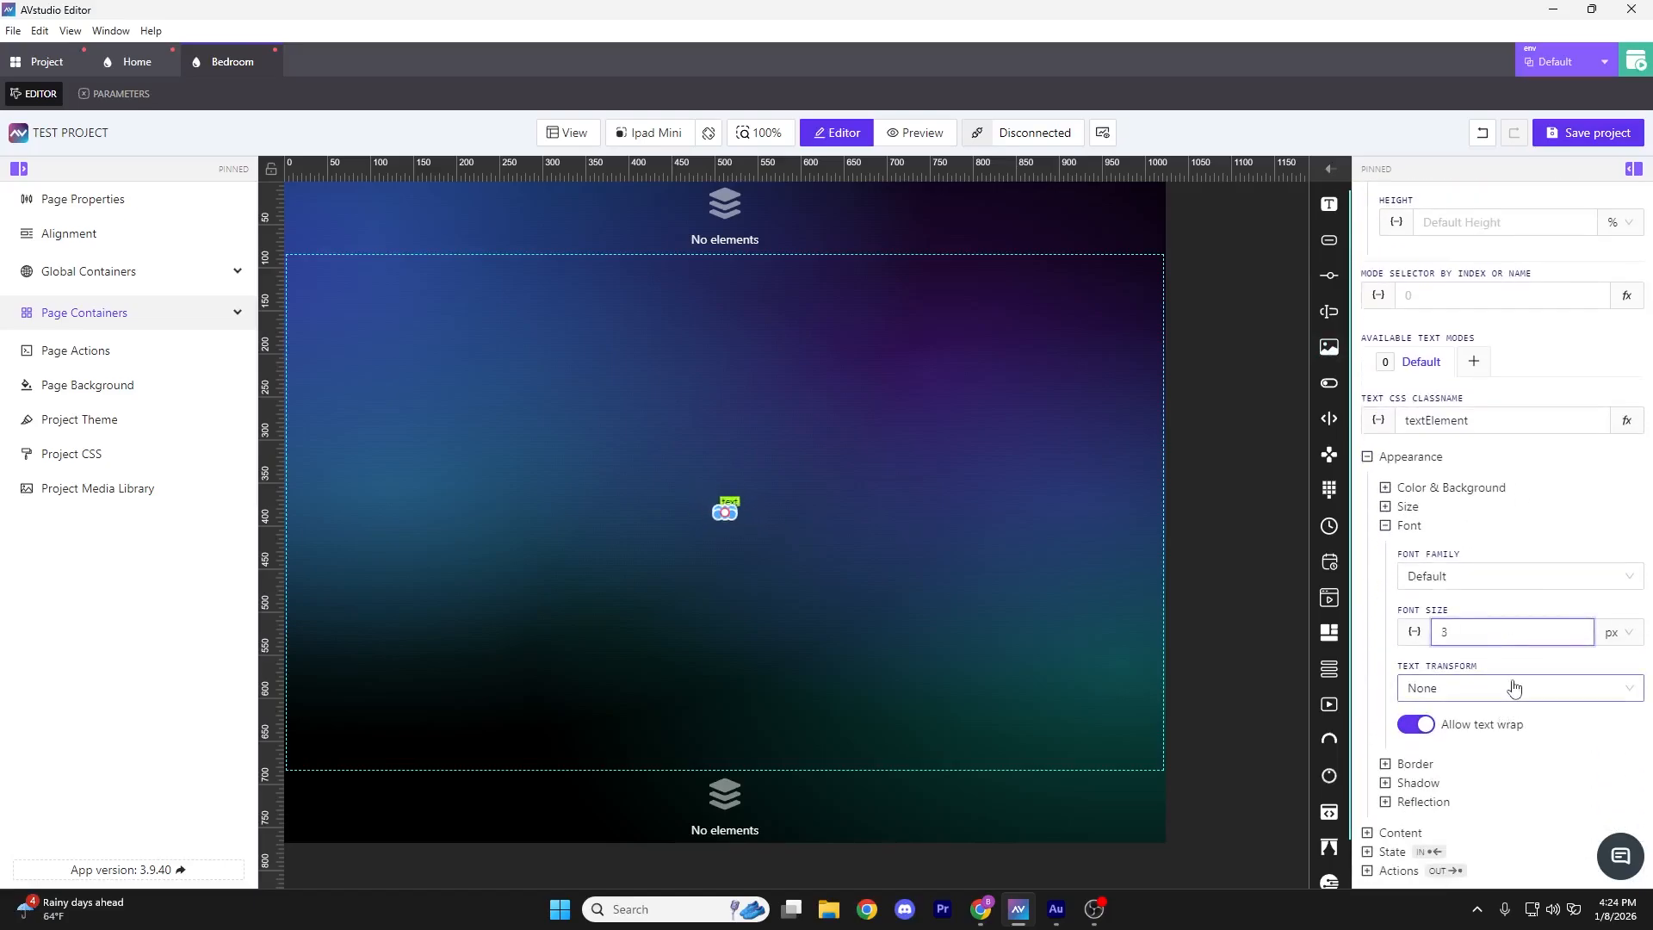
key(BackSpace)
text(2)
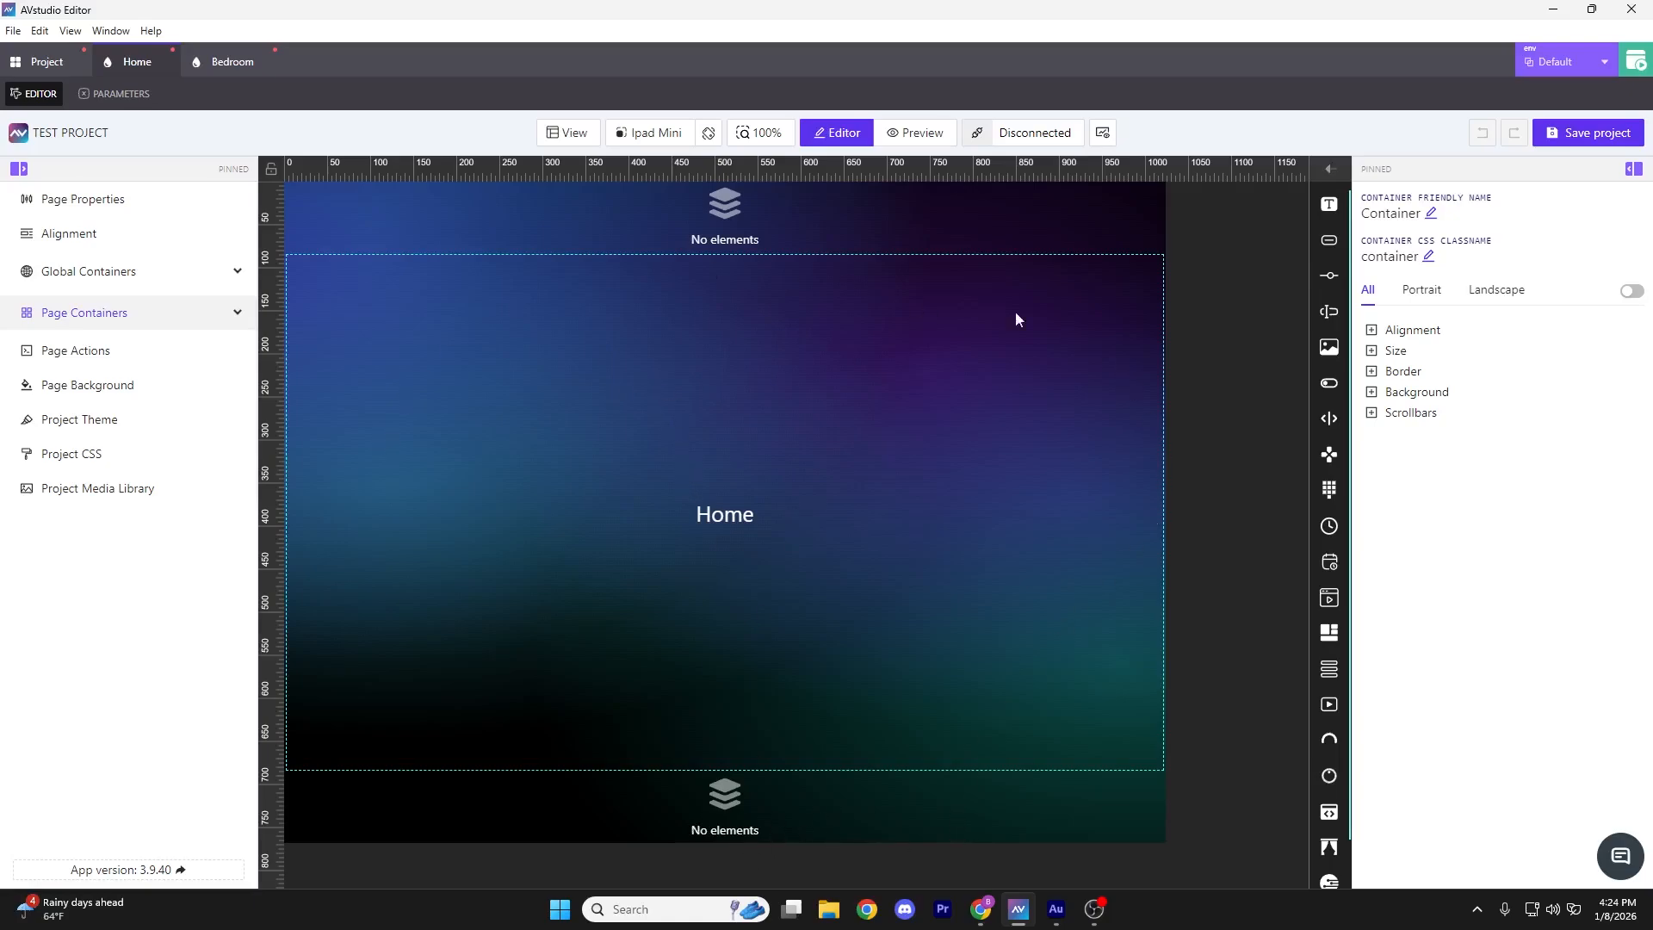
Drop two Button widgets into the Home page's footer
click(854, 823)
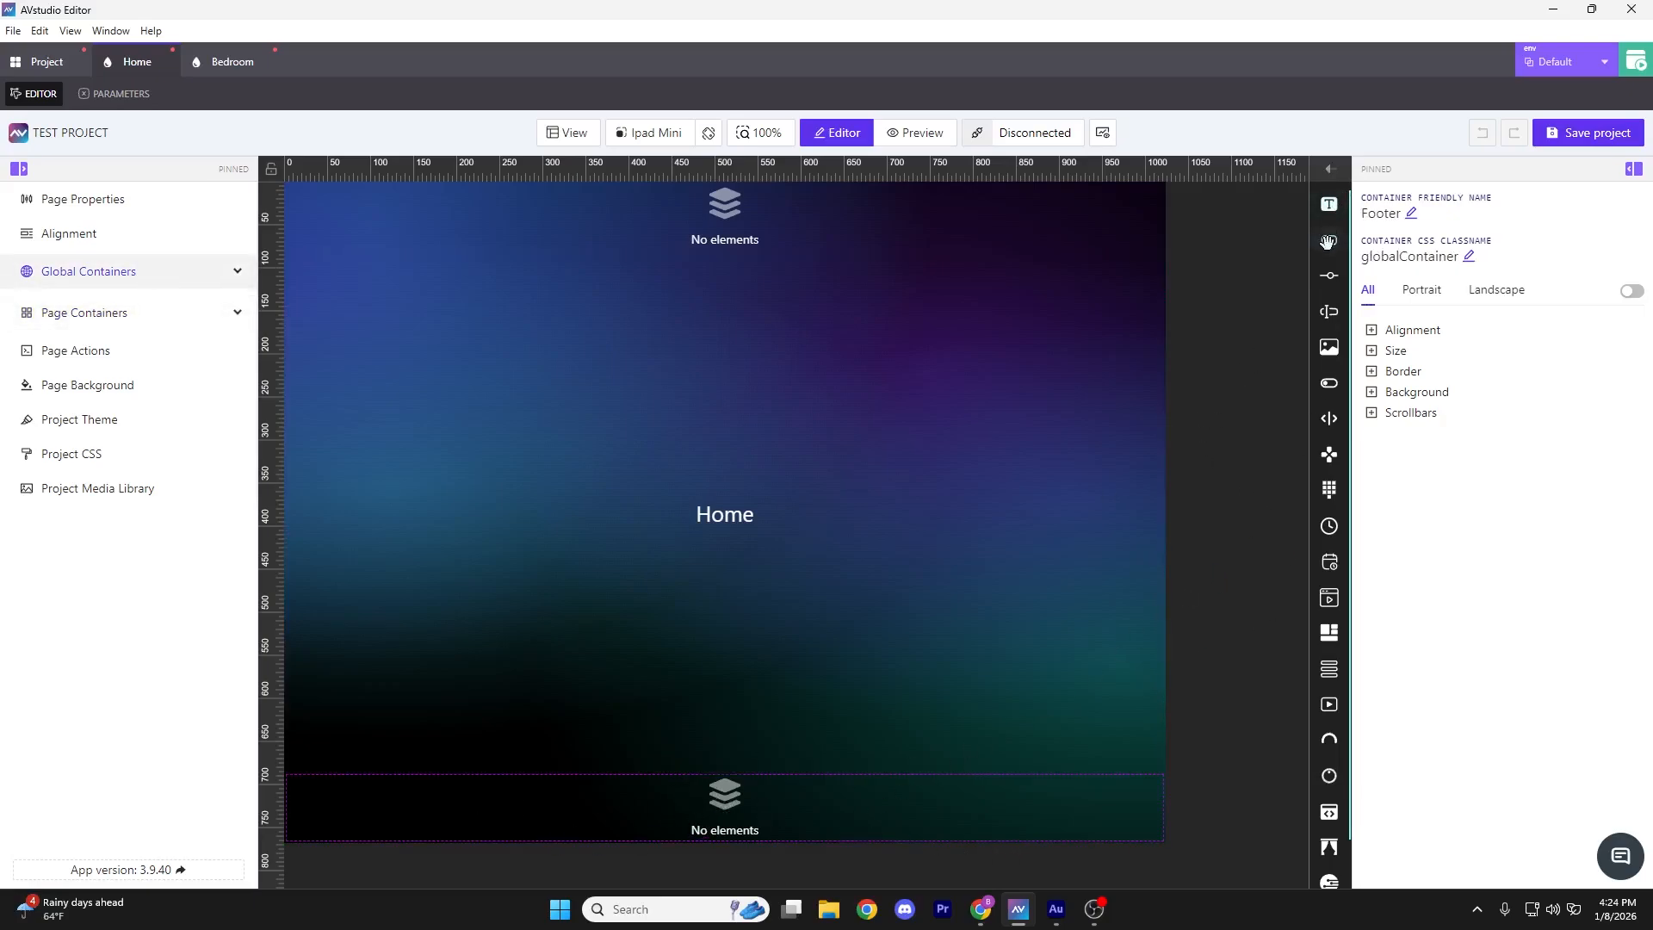
drag(1329, 240, 714, 797)
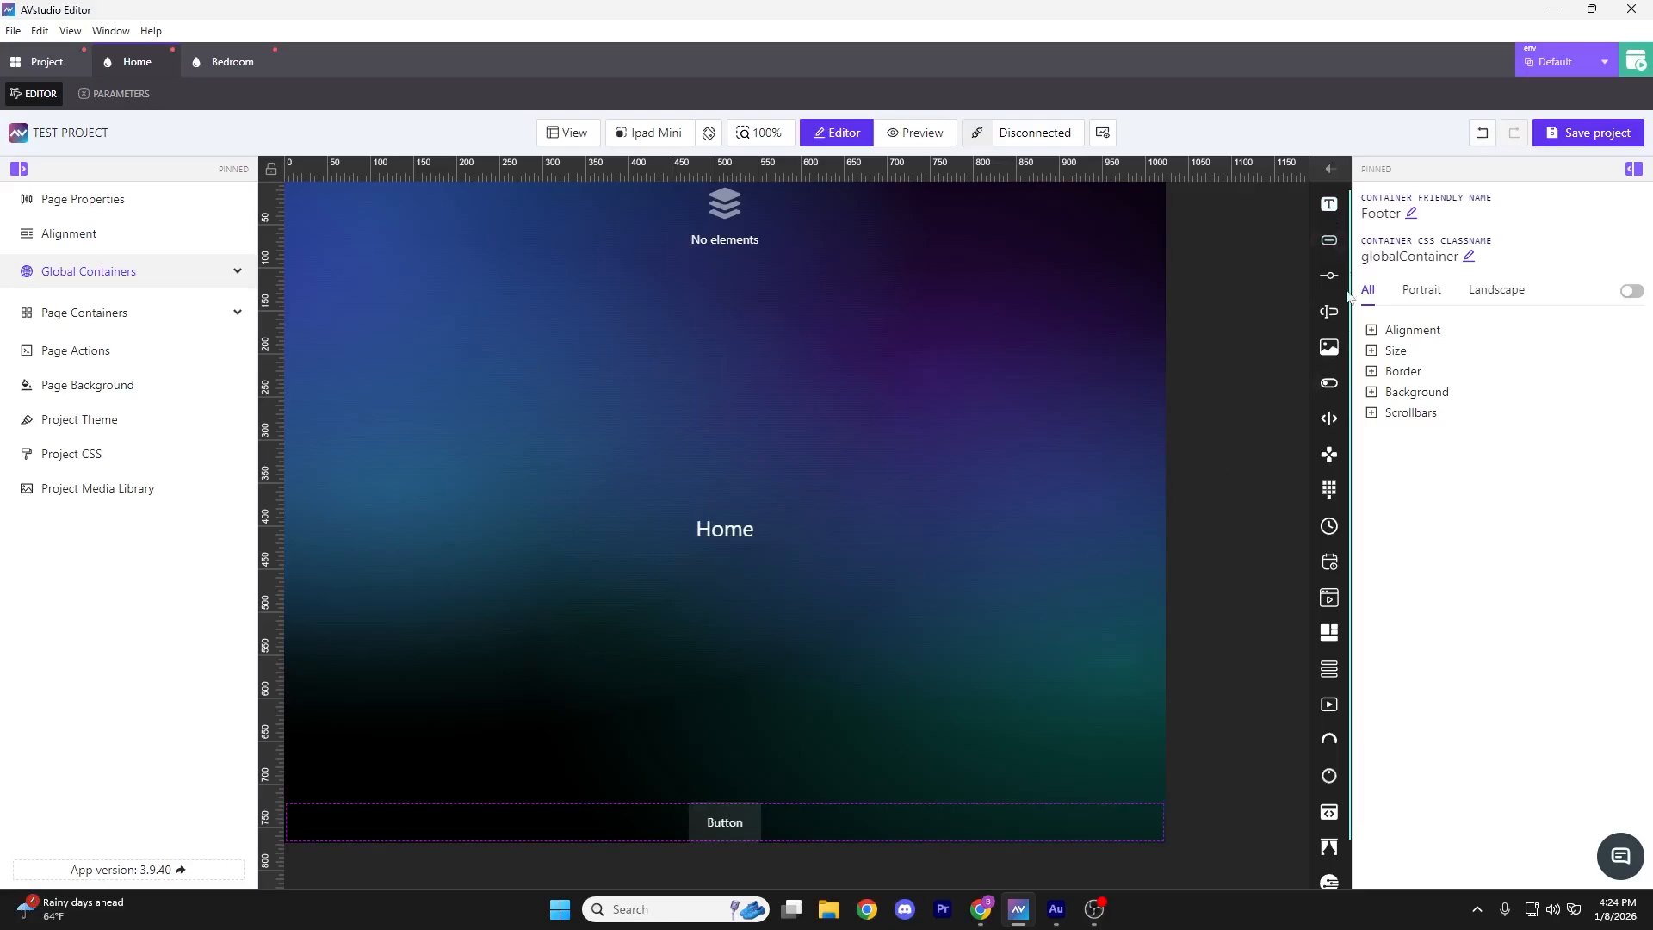
drag(1329, 240, 820, 825)
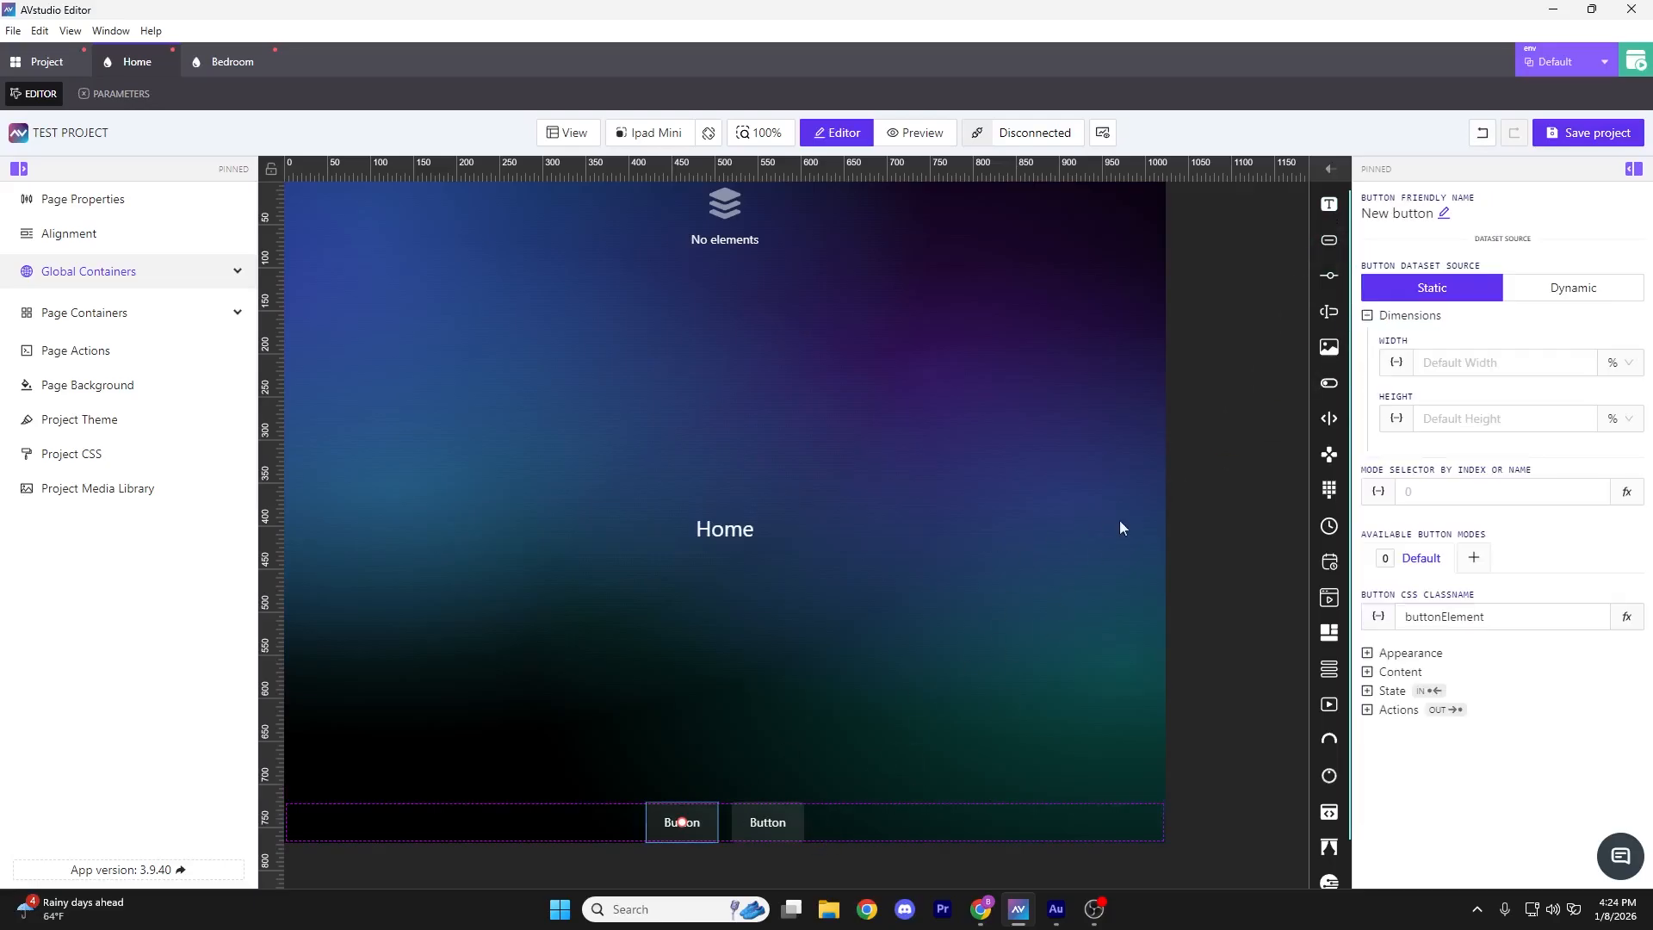
Relabel the first footer button 'Home' and open the second button's label
click(1367, 672)
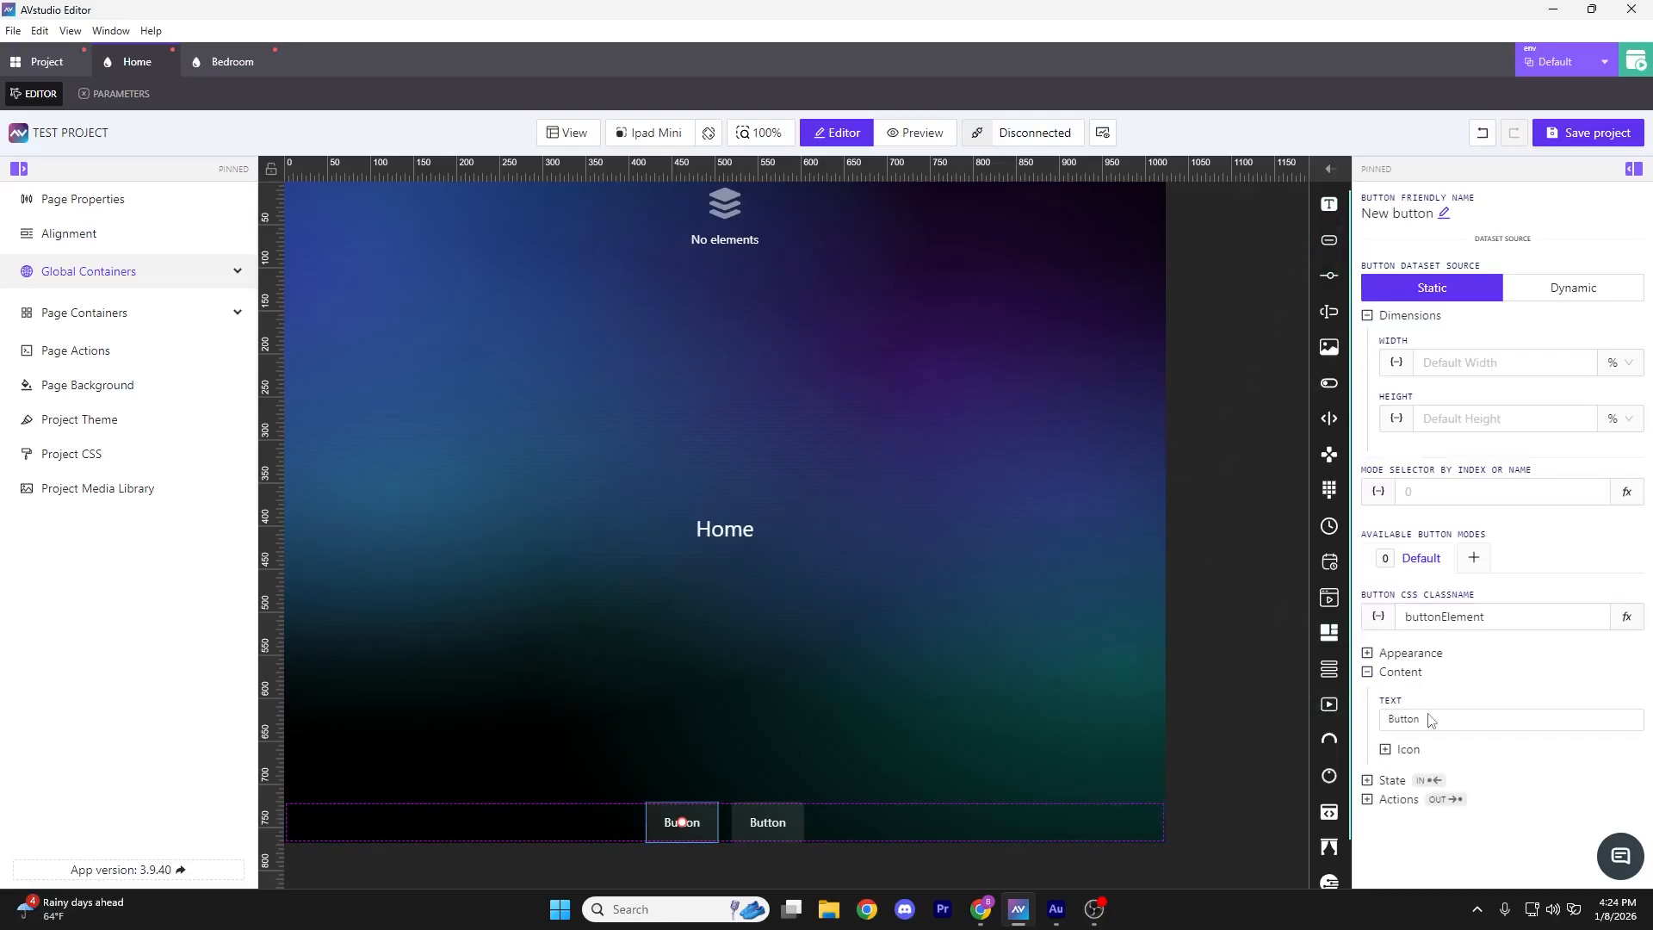
click(1429, 720)
drag(535, 274, 234, 266)
text(H)
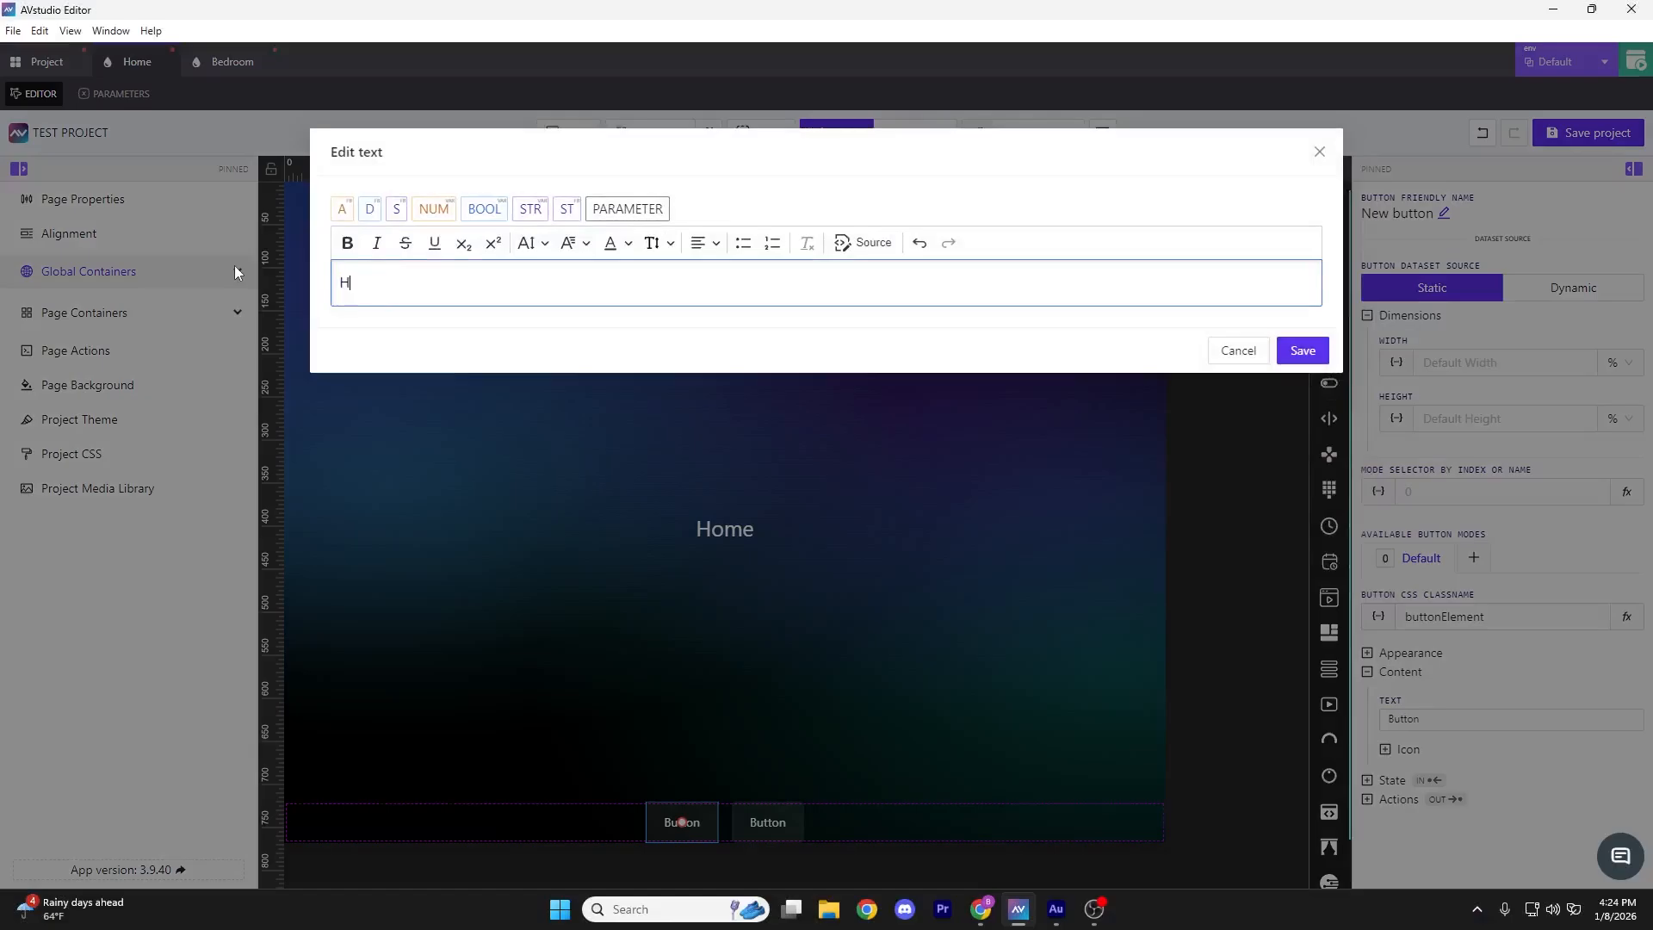
text(ome)
click(1302, 350)
click(763, 825)
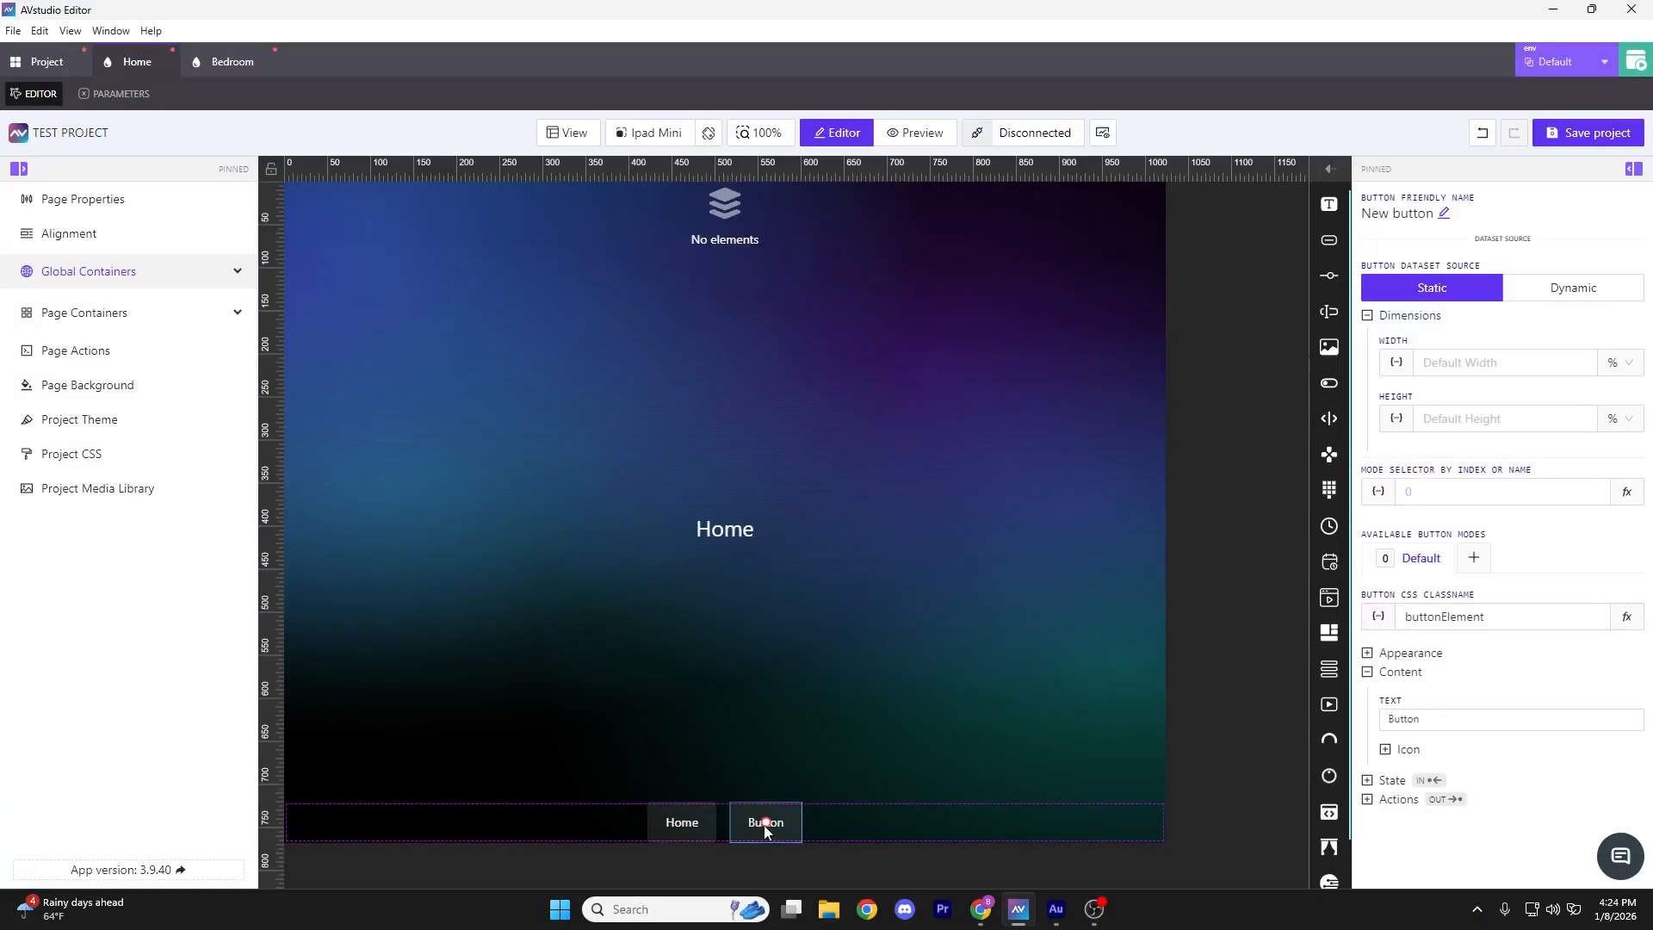
click(1441, 725)
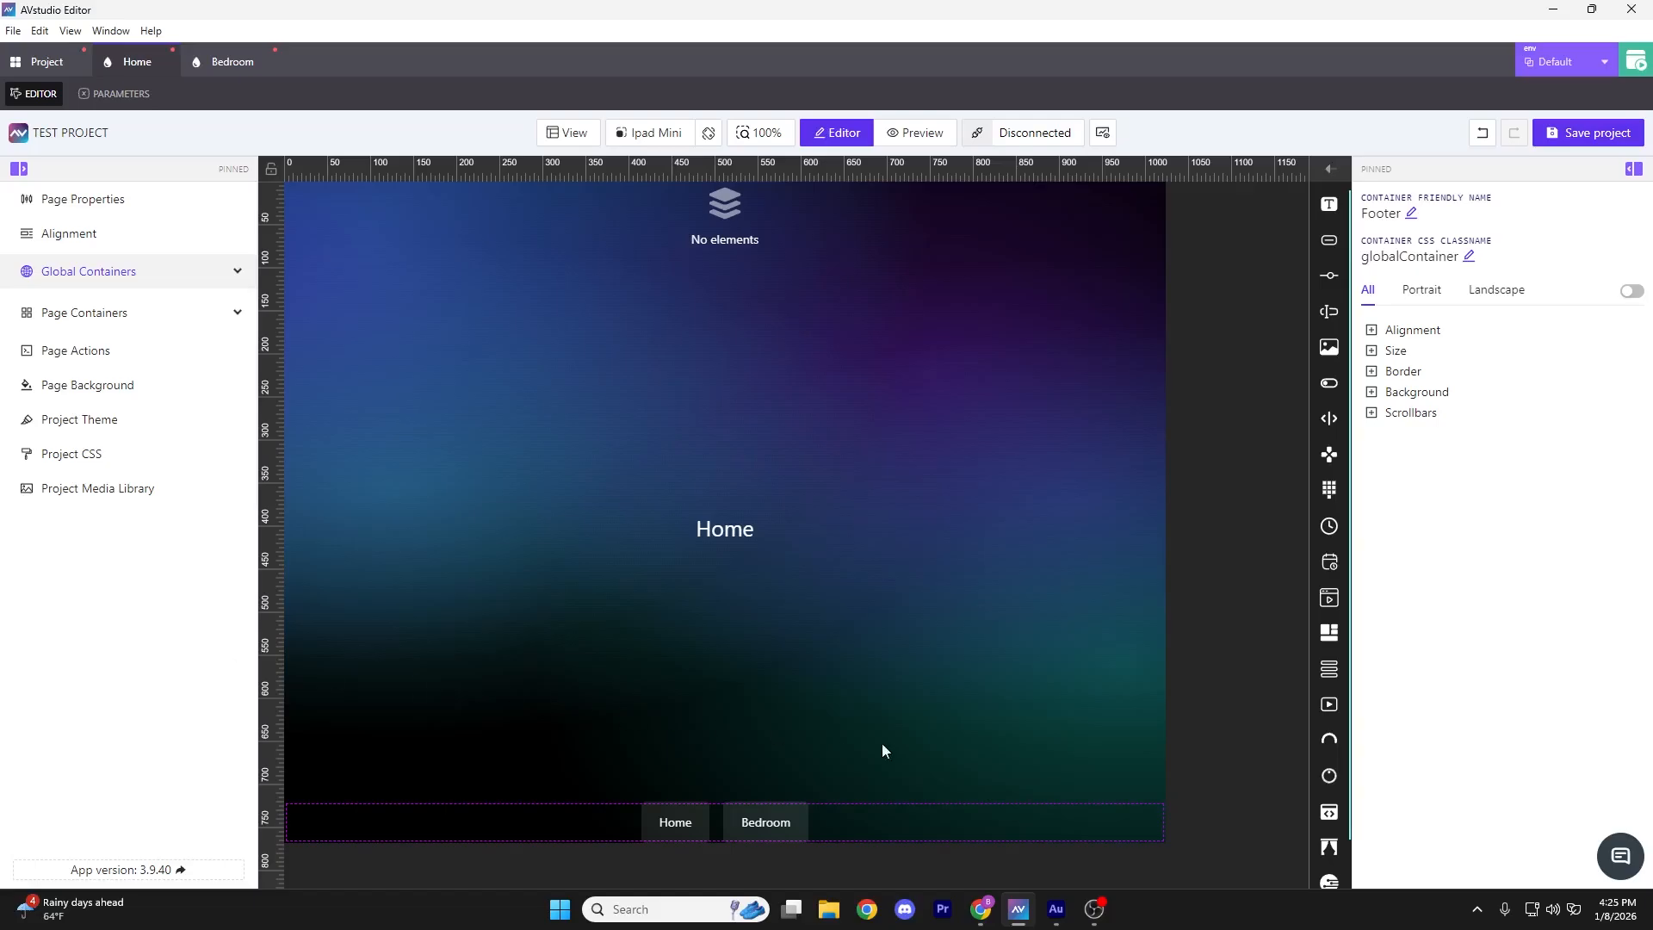
click(673, 822)
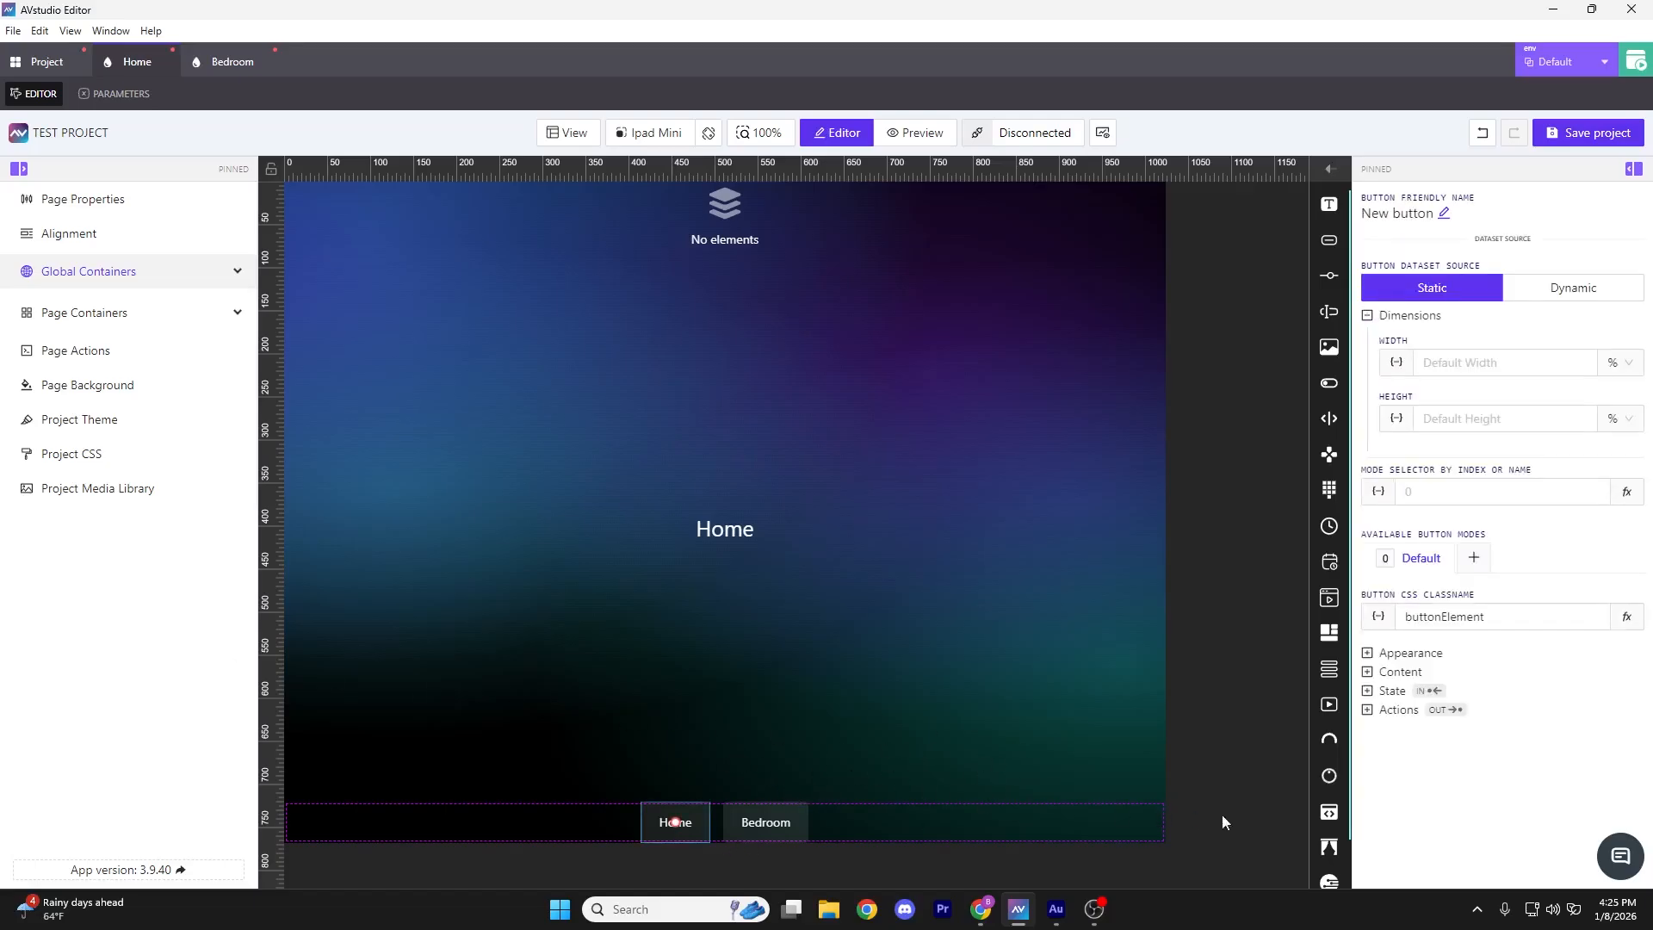
Give the Home footer button a Page flip action targeting the Home page
click(1370, 710)
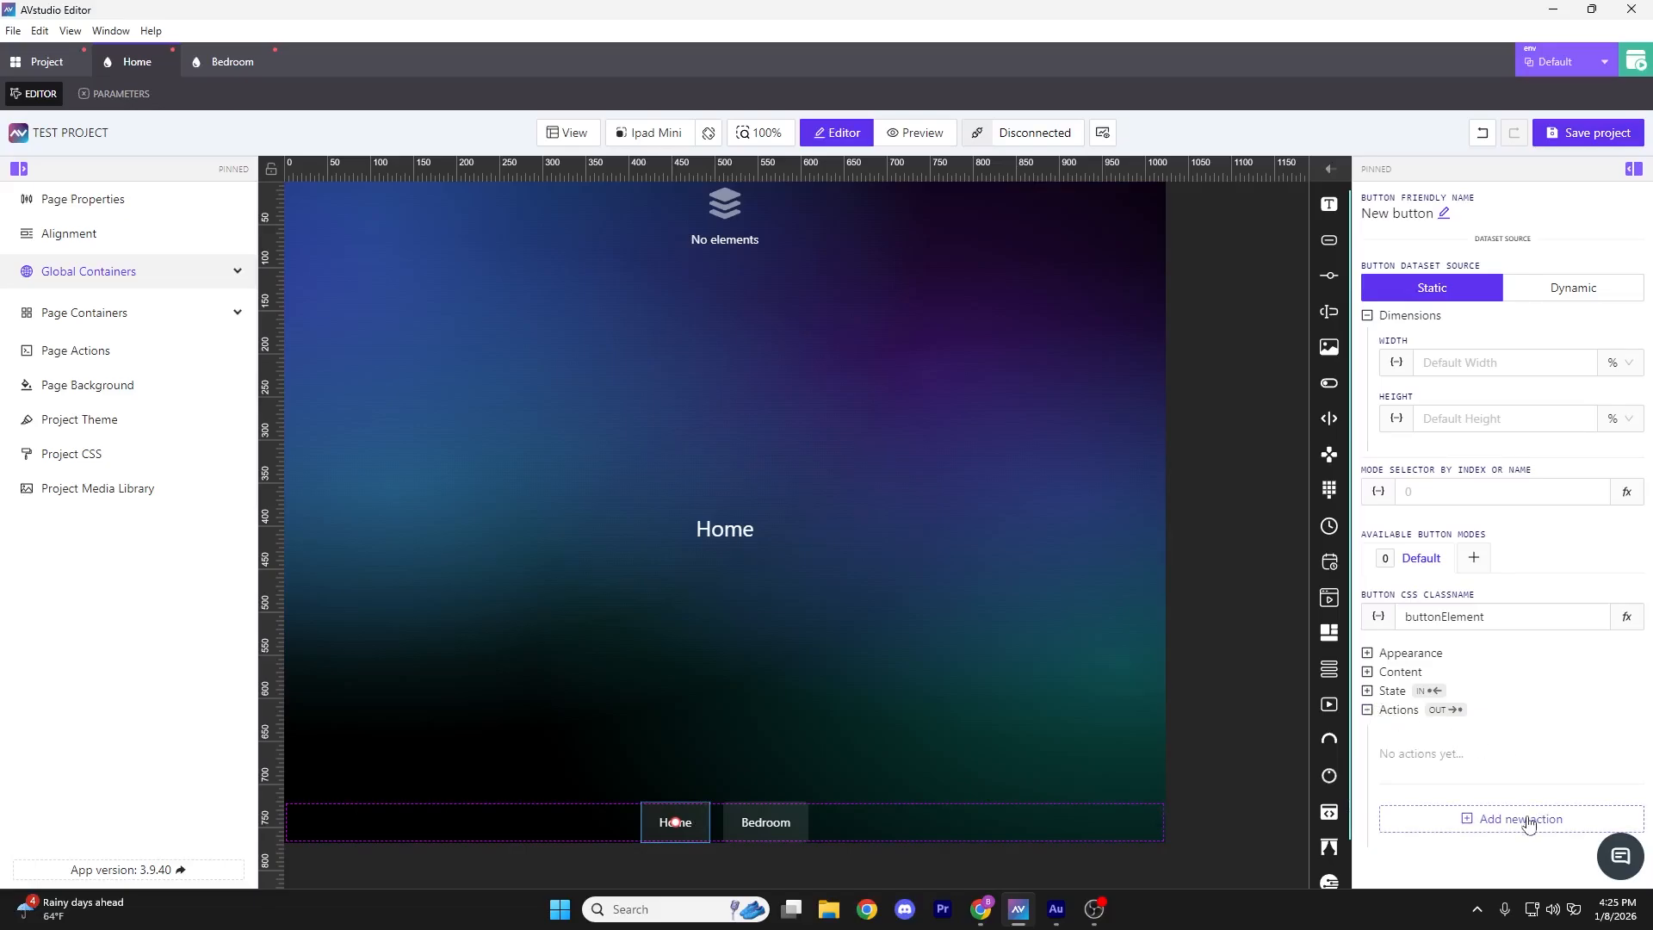
click(1530, 819)
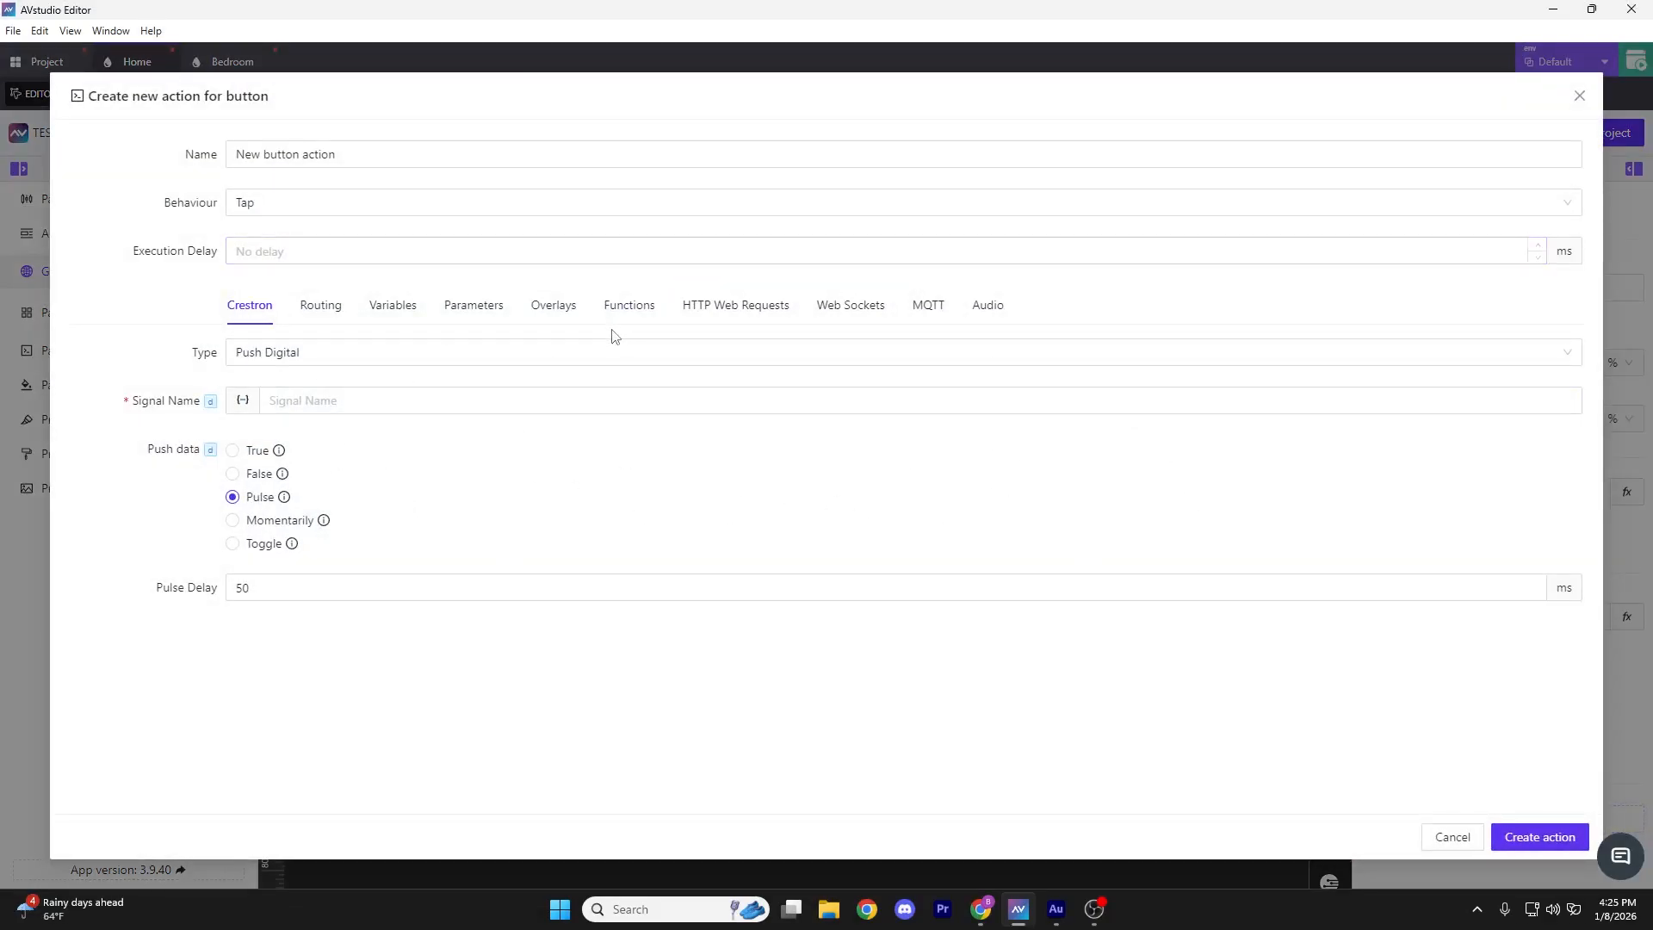
click(320, 308)
click(264, 360)
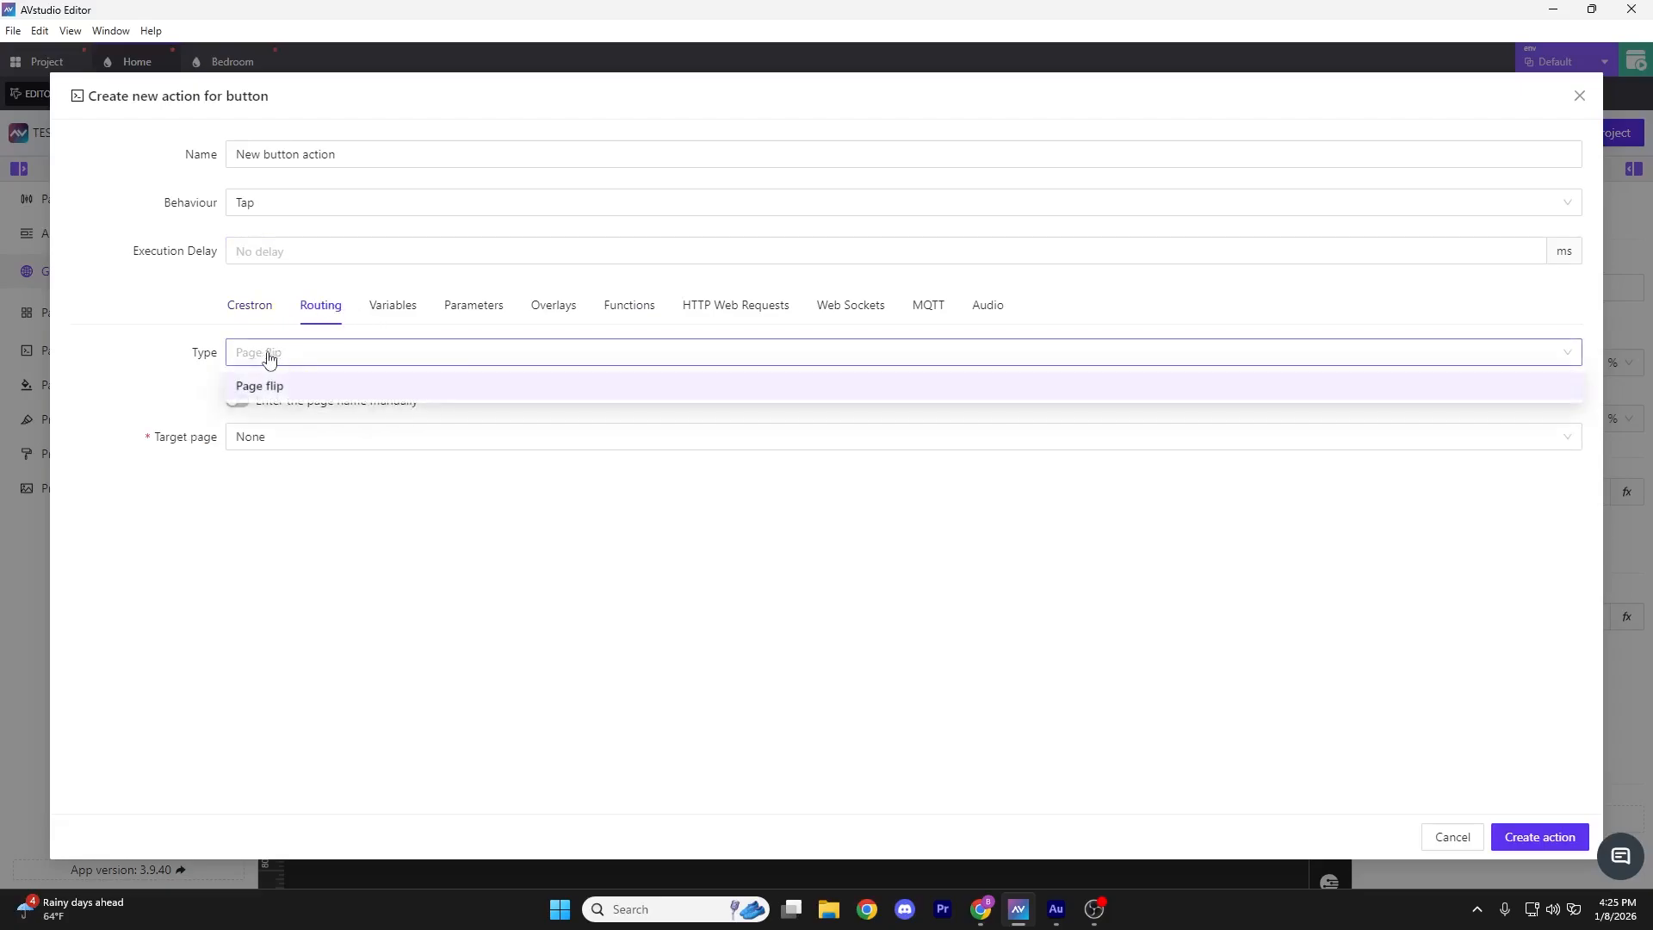
click(254, 359)
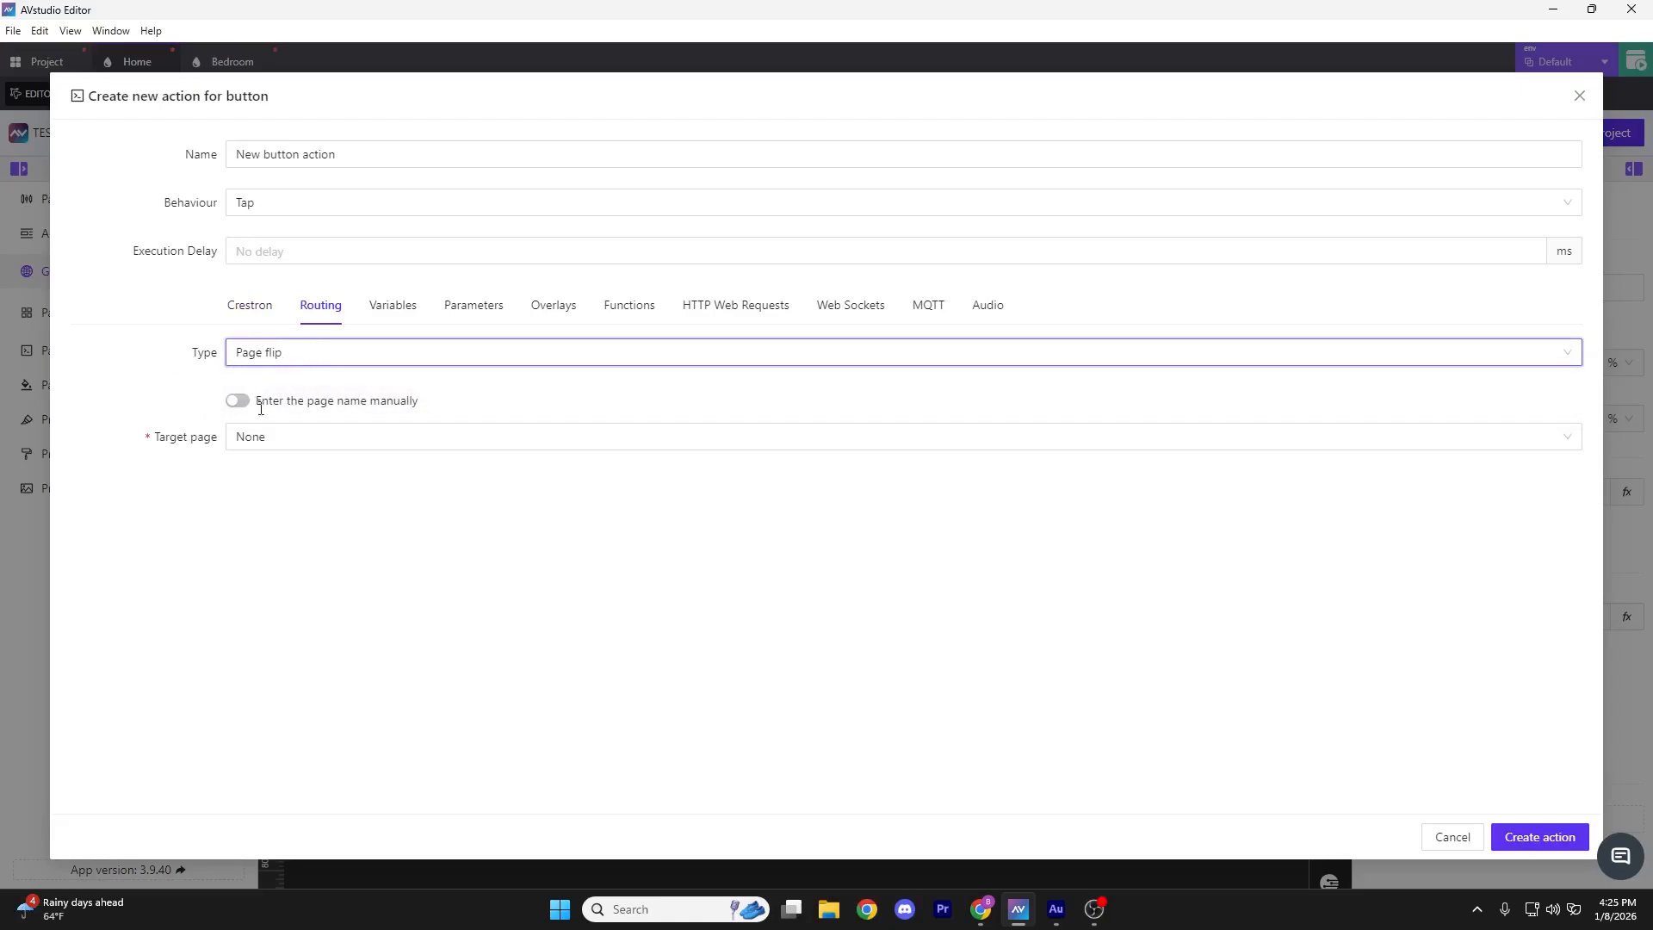
click(289, 436)
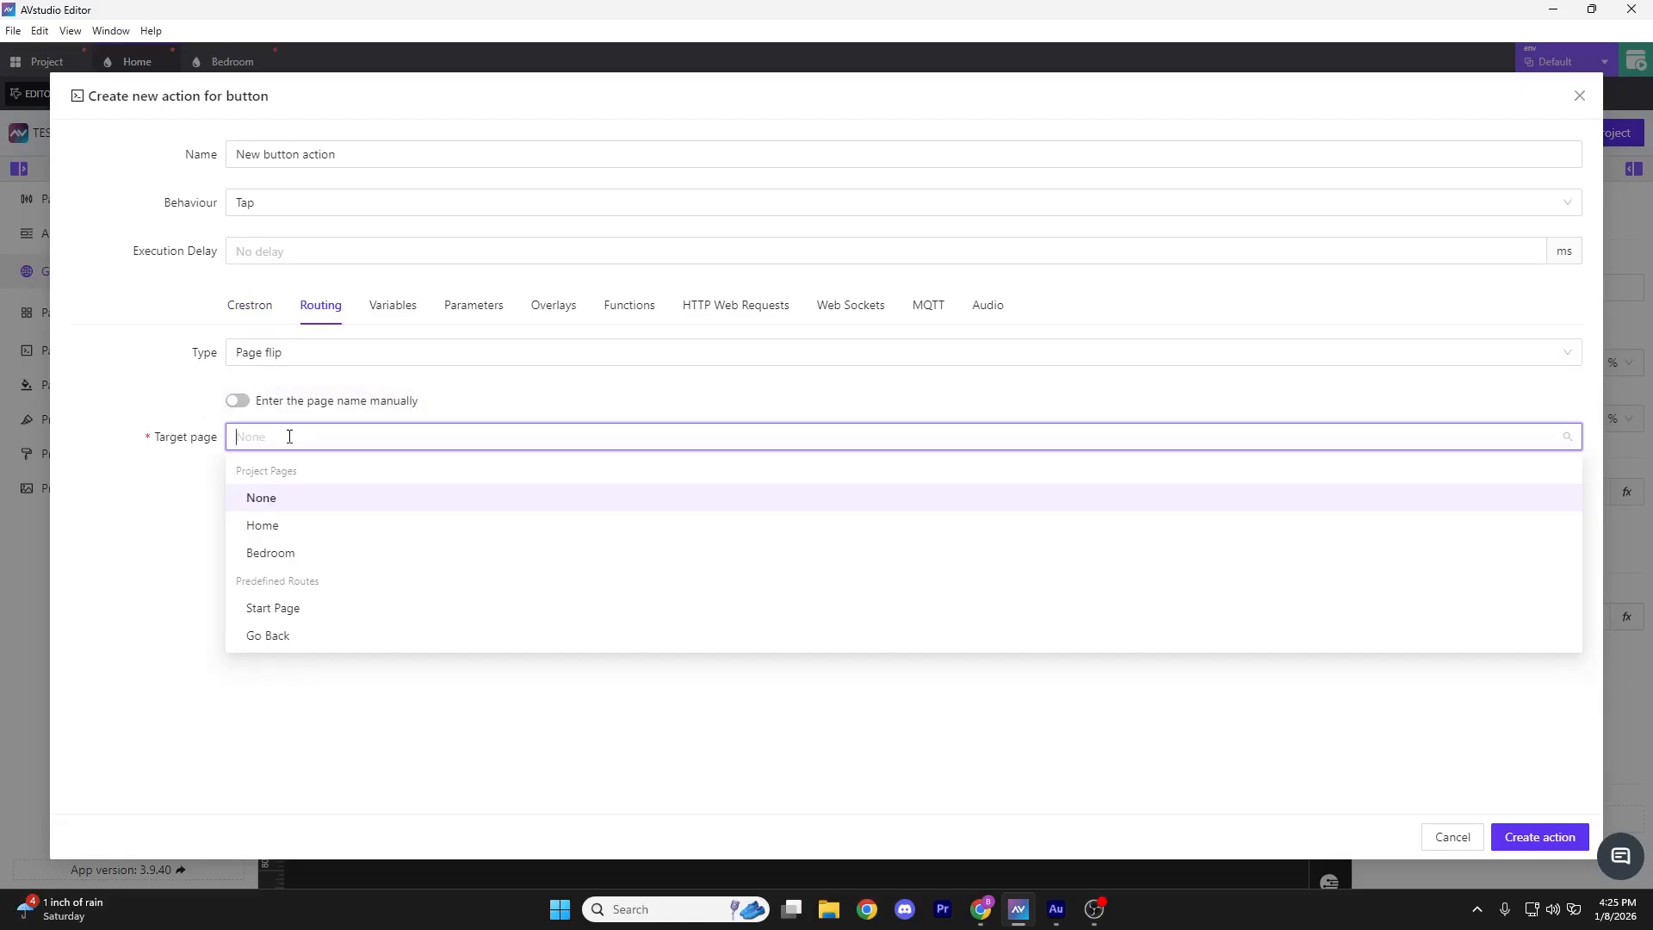
click(273, 526)
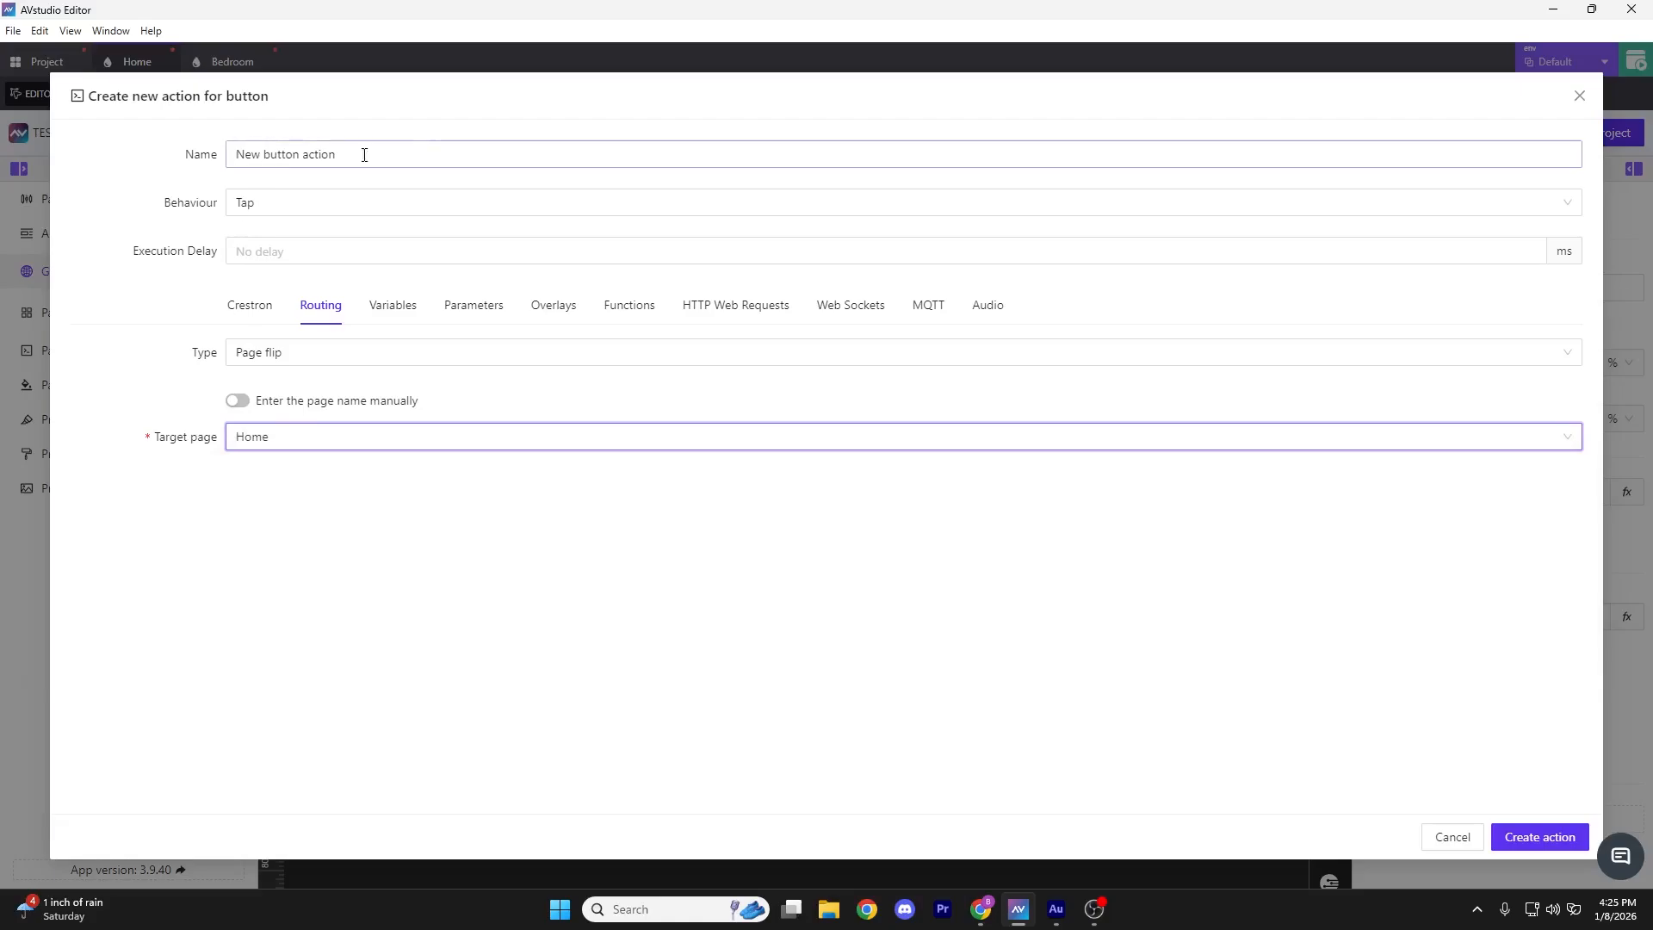
click(1538, 837)
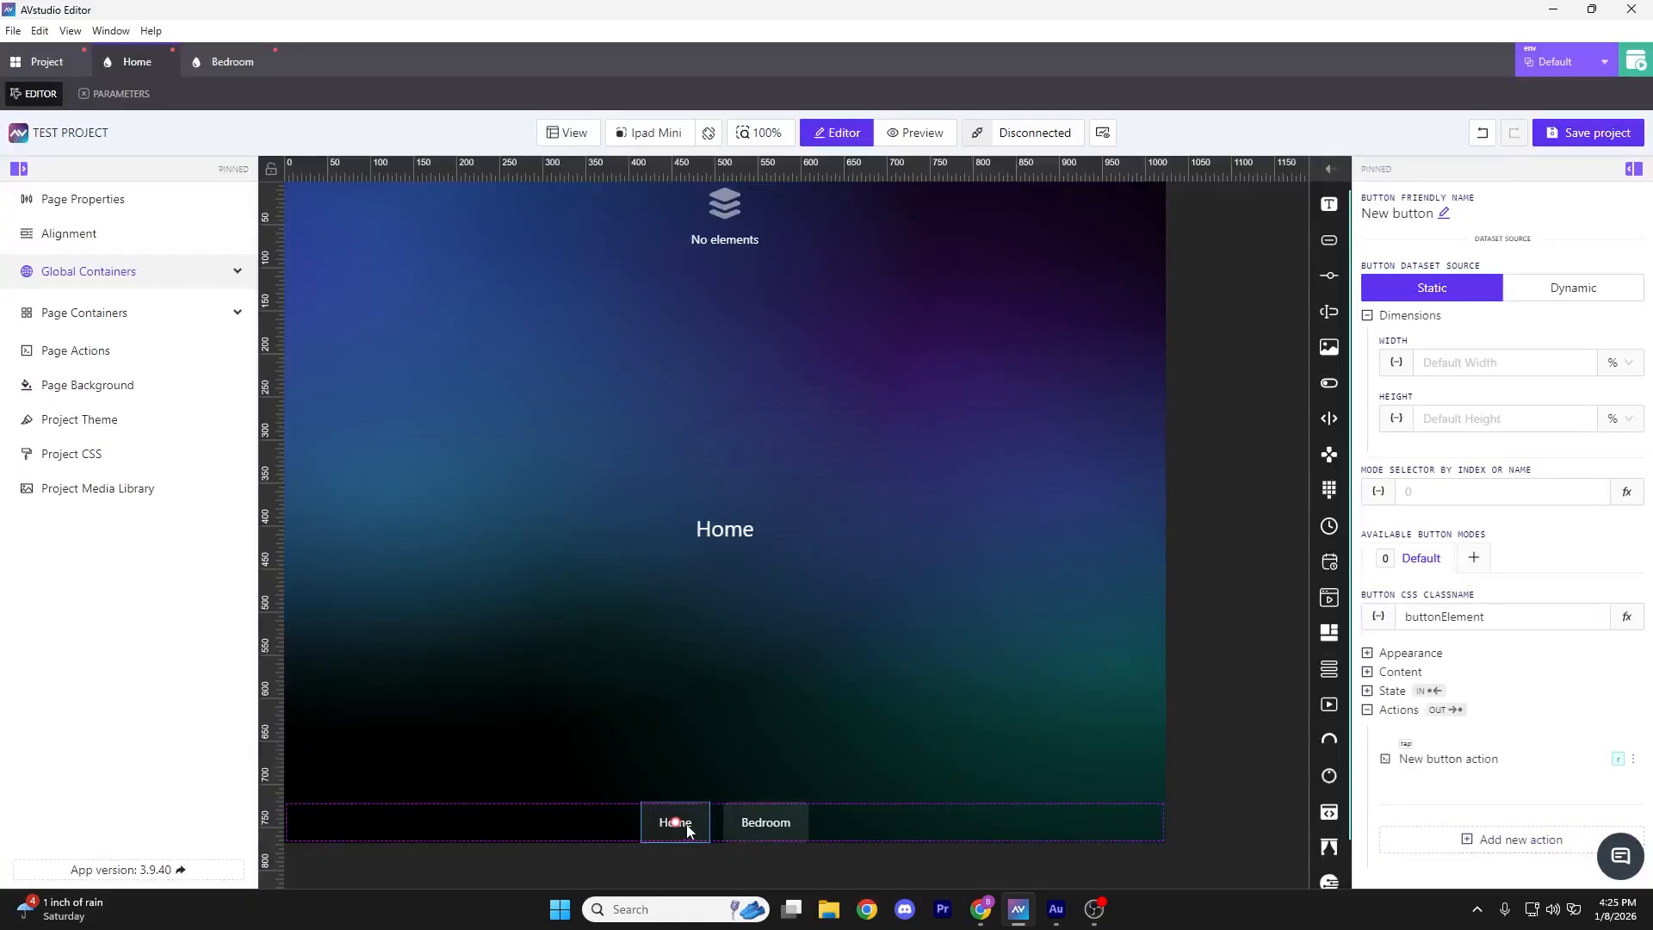
Give the Bedroom footer button a Page flip action targeting the Bedroom page
click(686, 830)
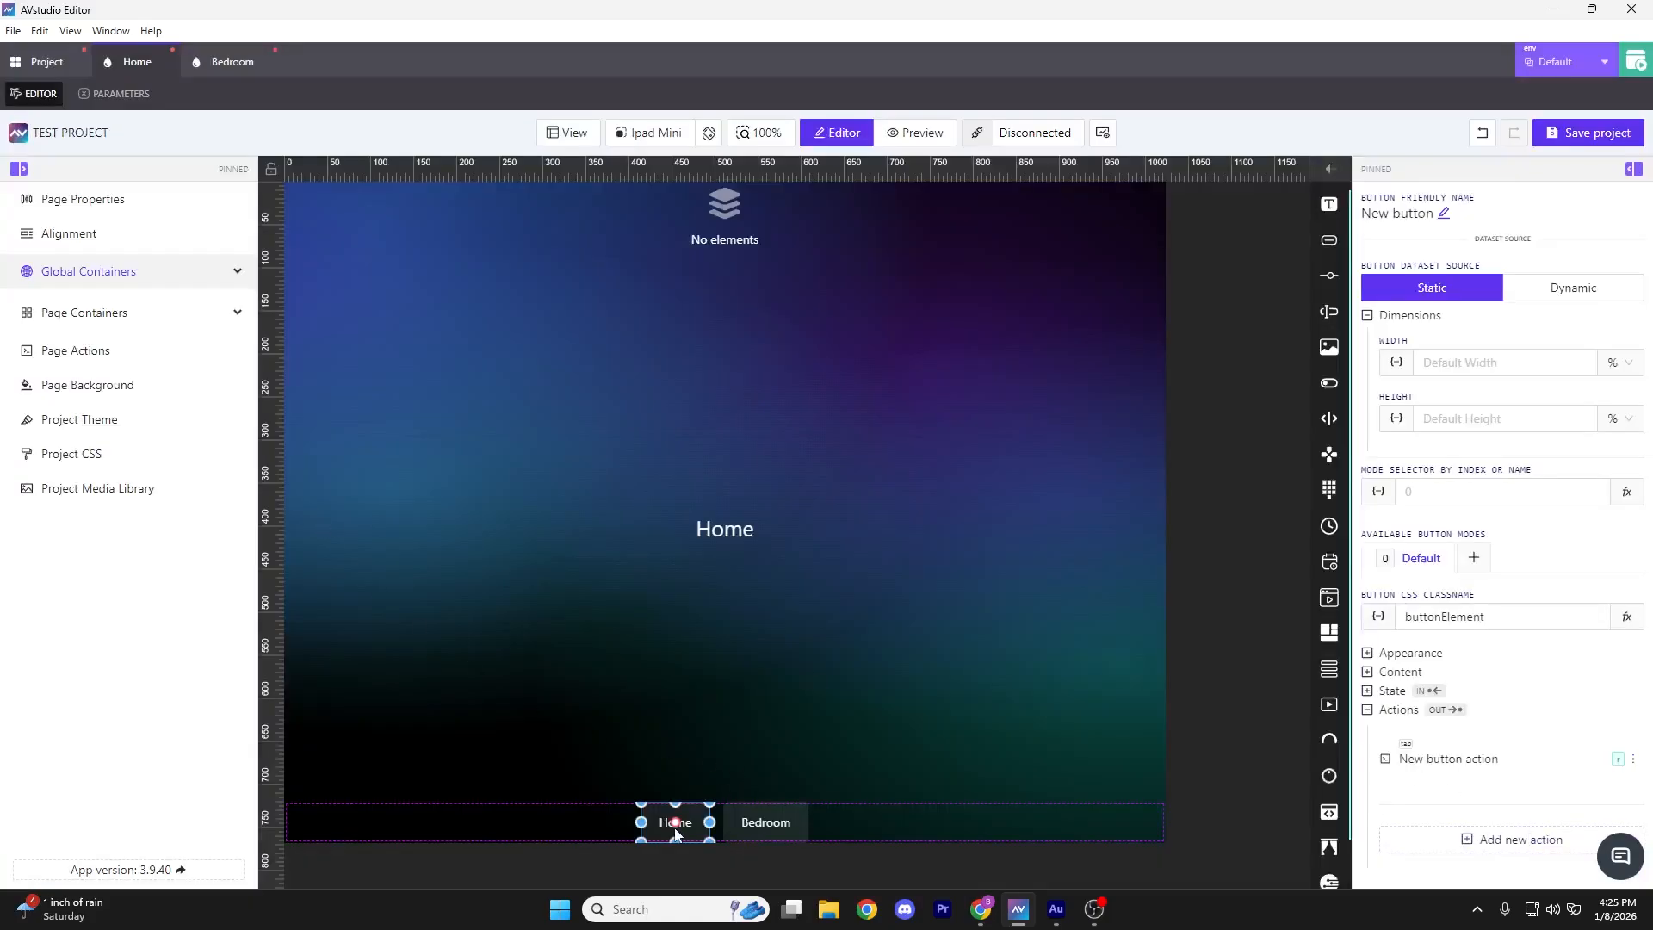
right_click(743, 796)
click(984, 678)
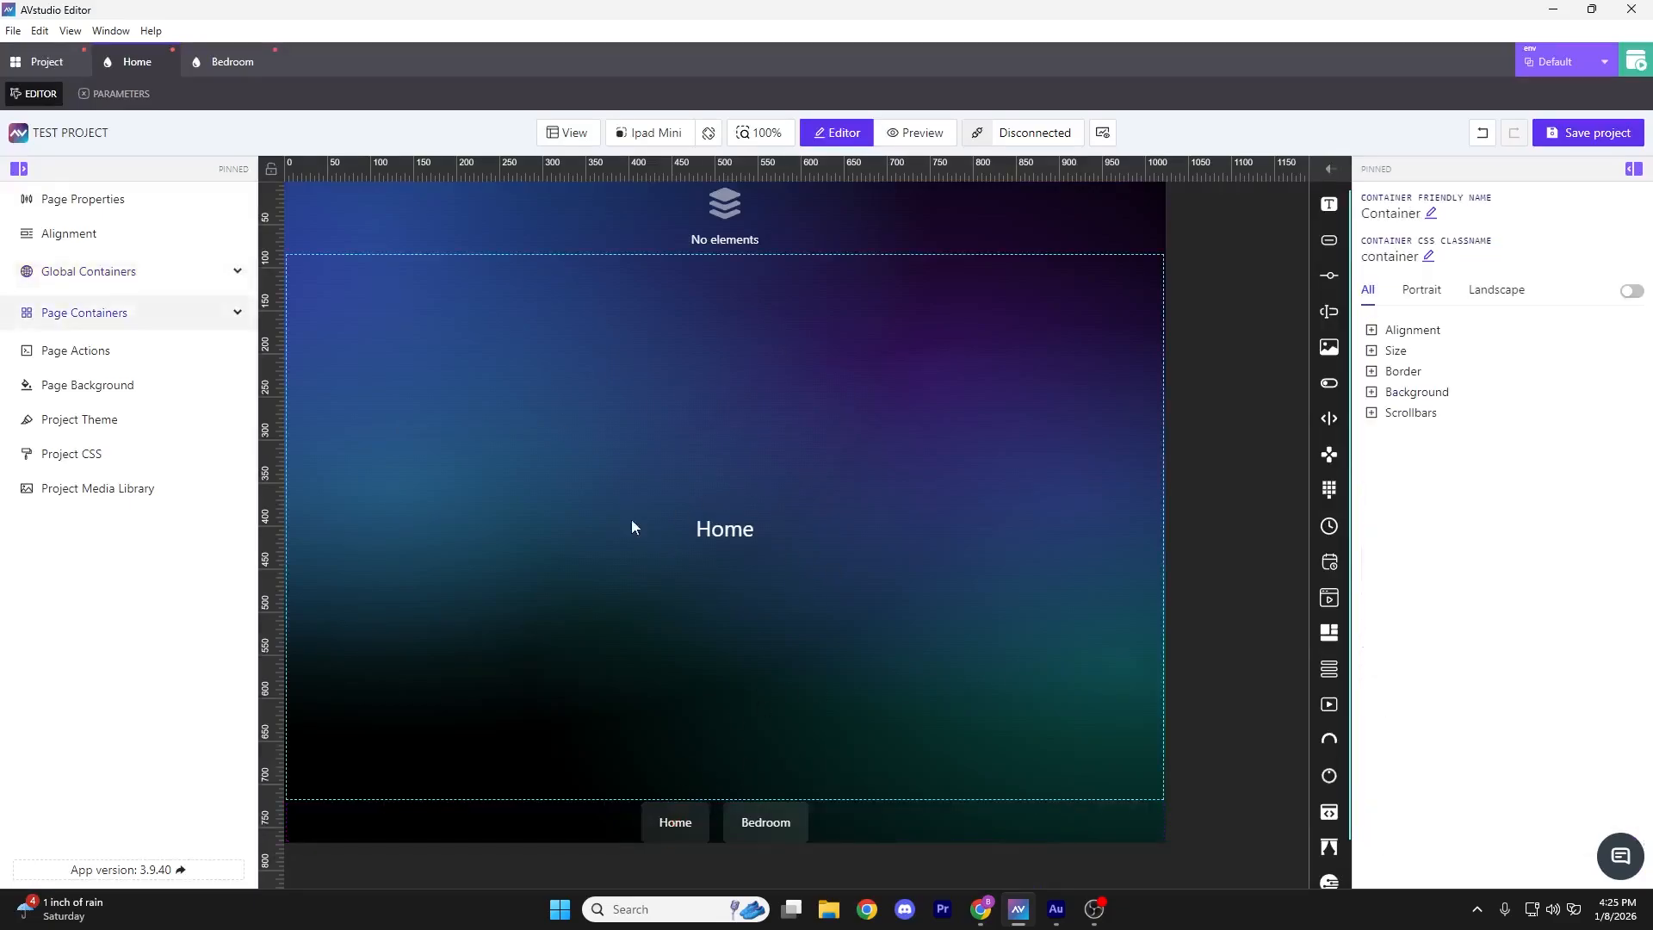
click(783, 822)
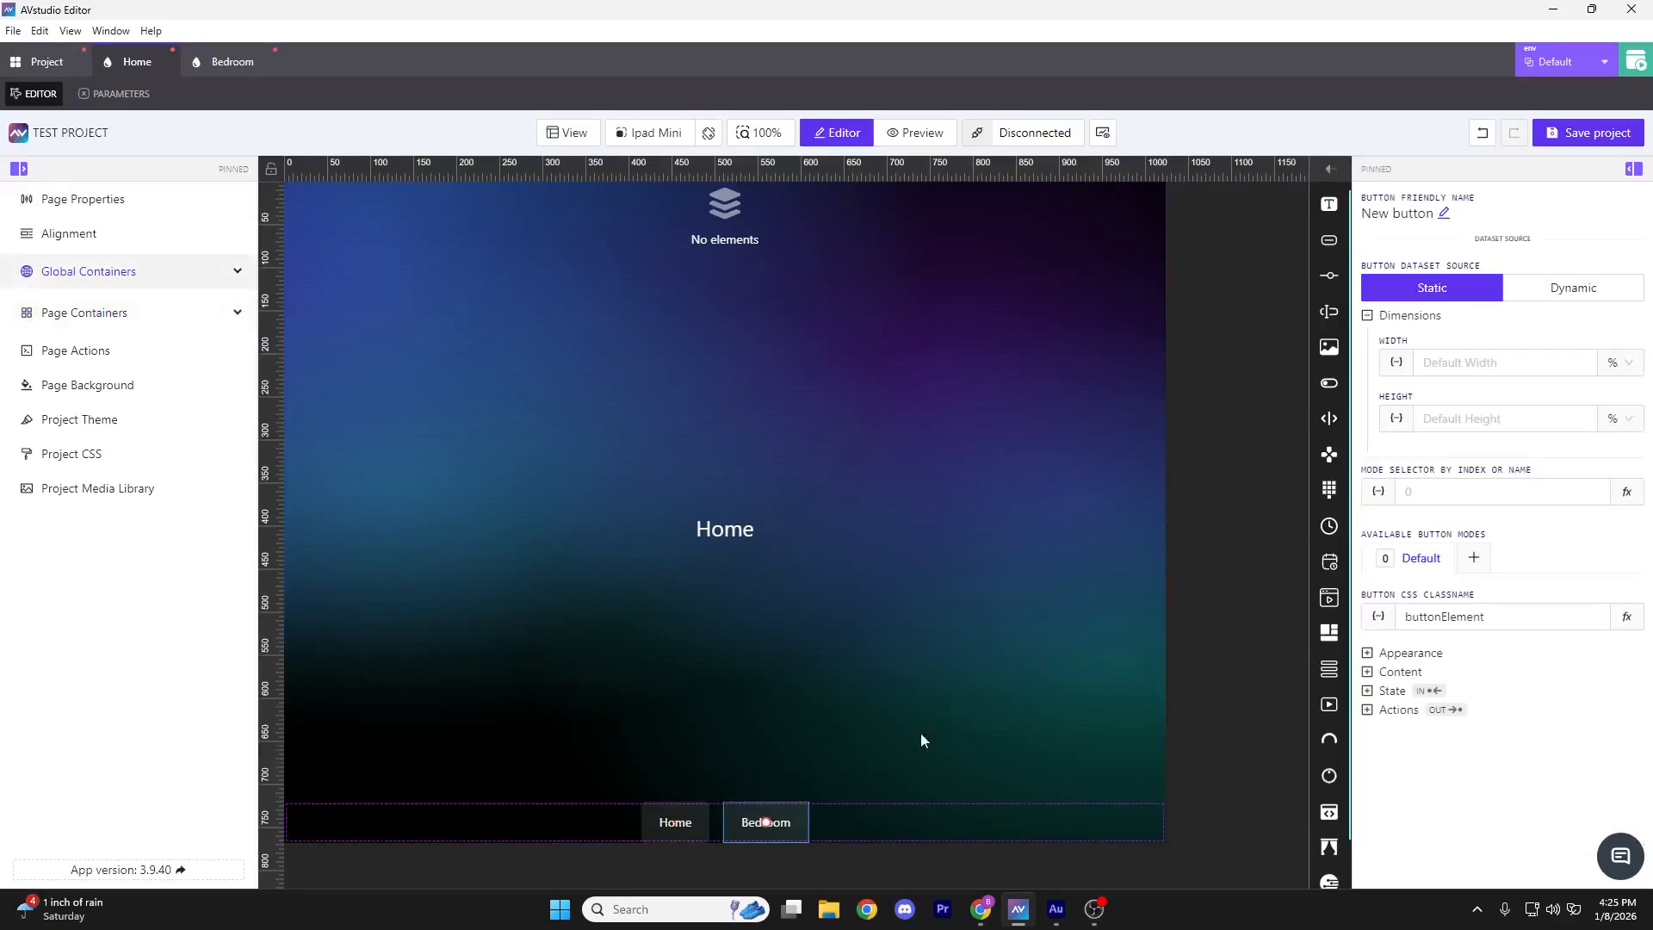
click(1369, 711)
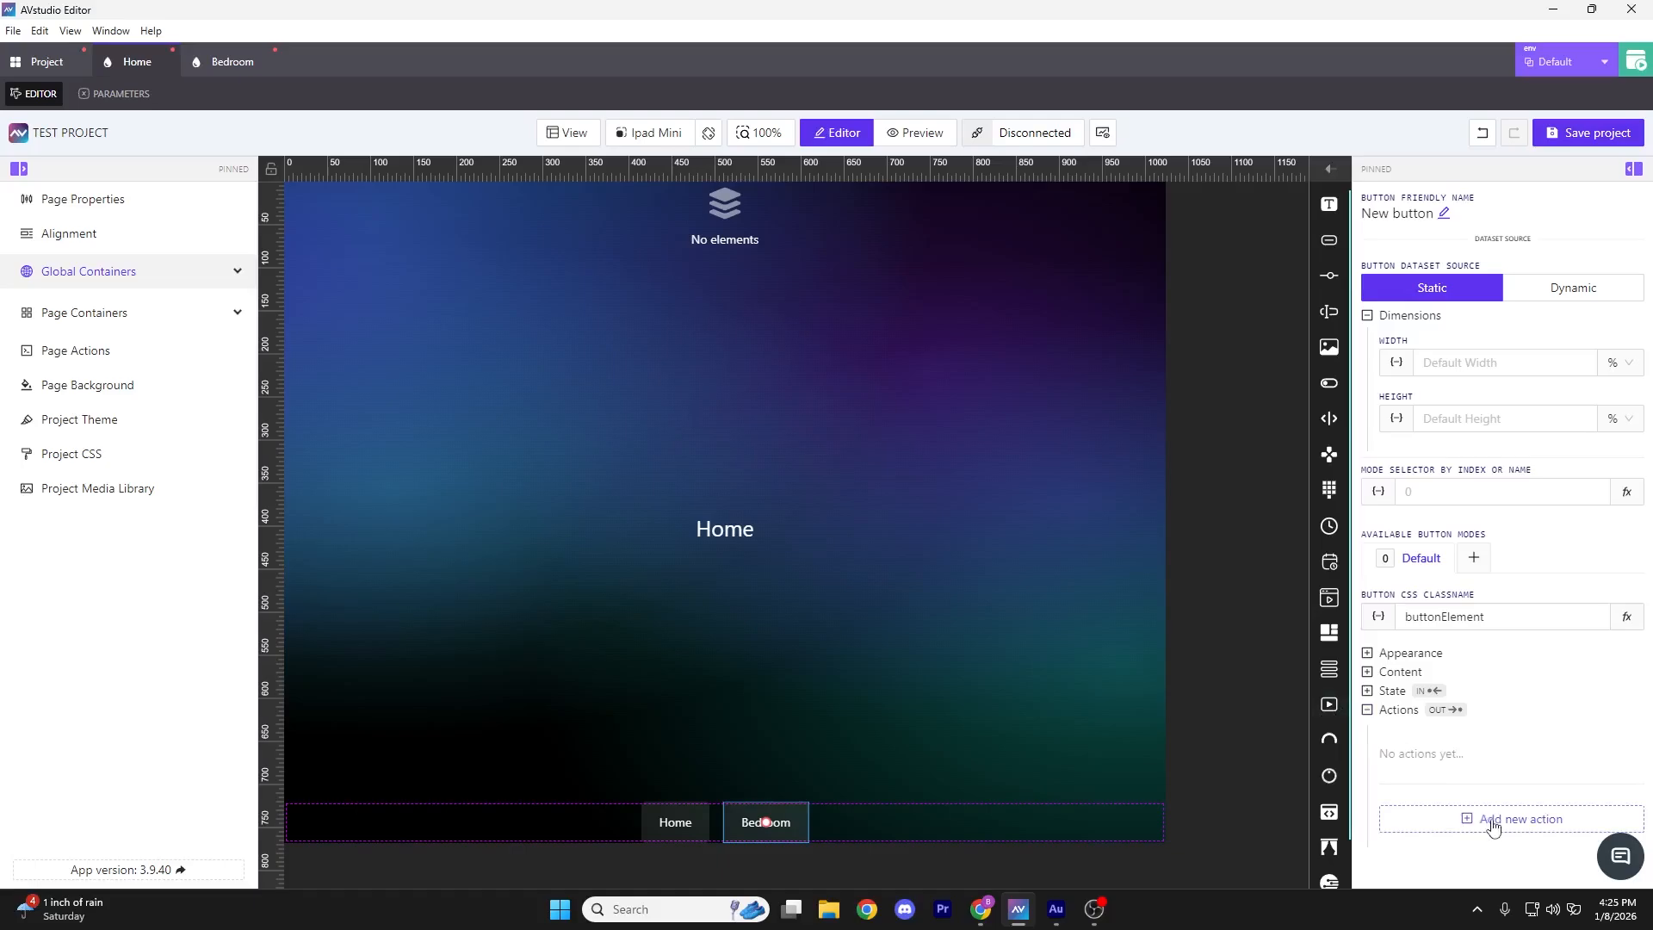
click(1491, 819)
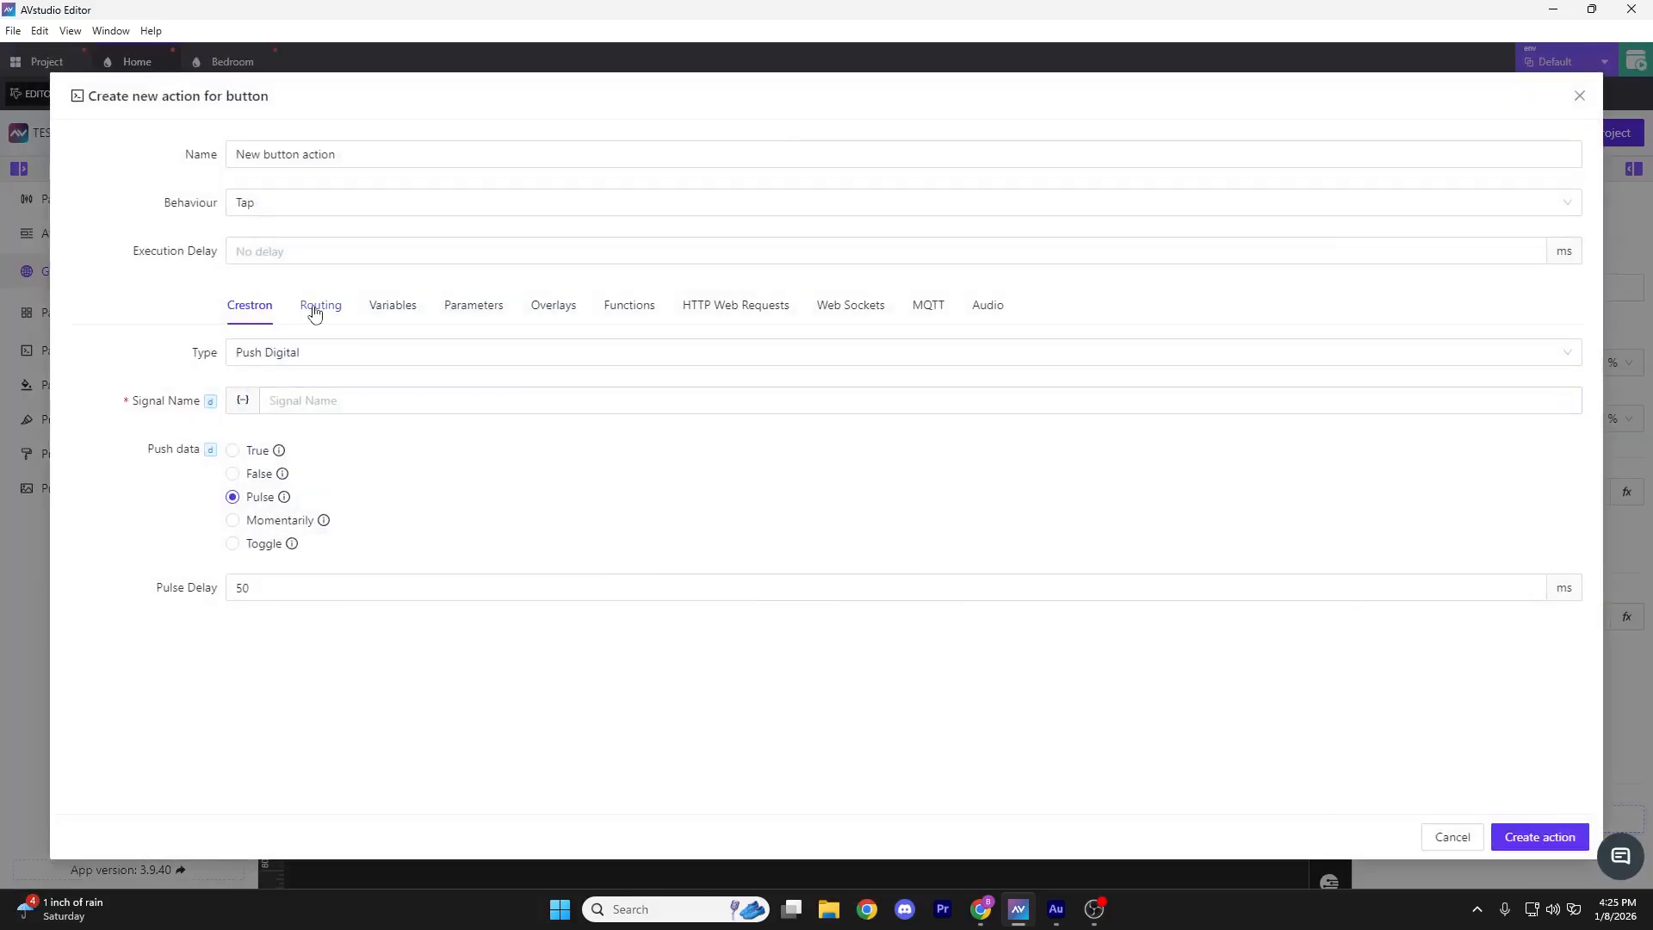
click(315, 313)
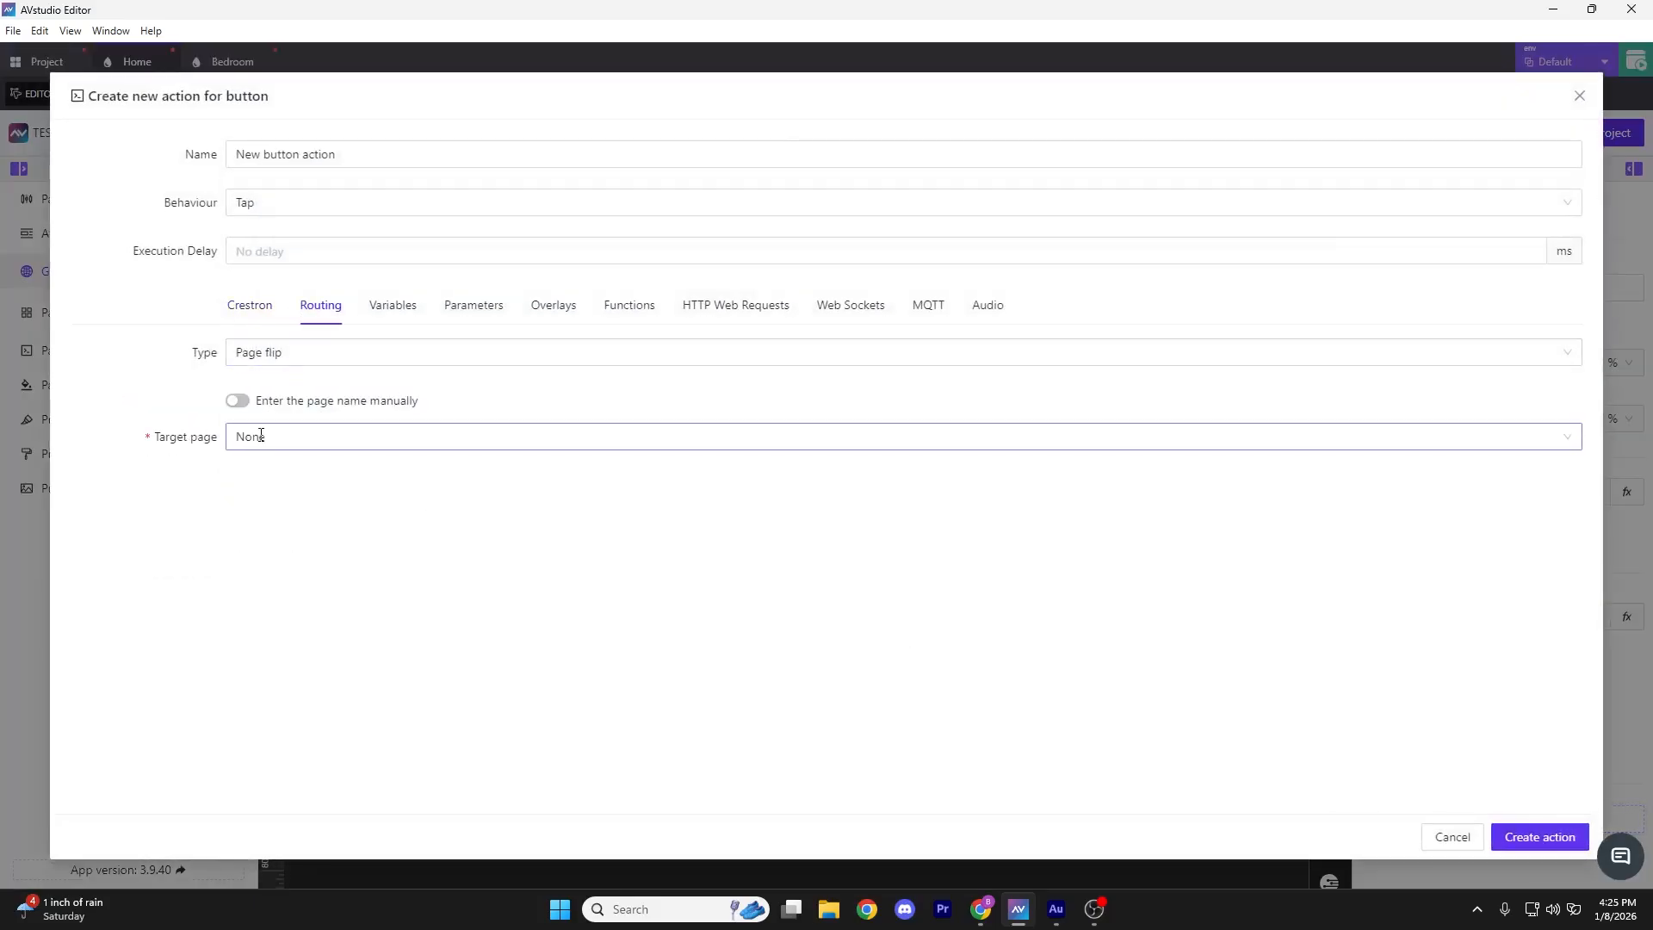
click(261, 436)
click(270, 552)
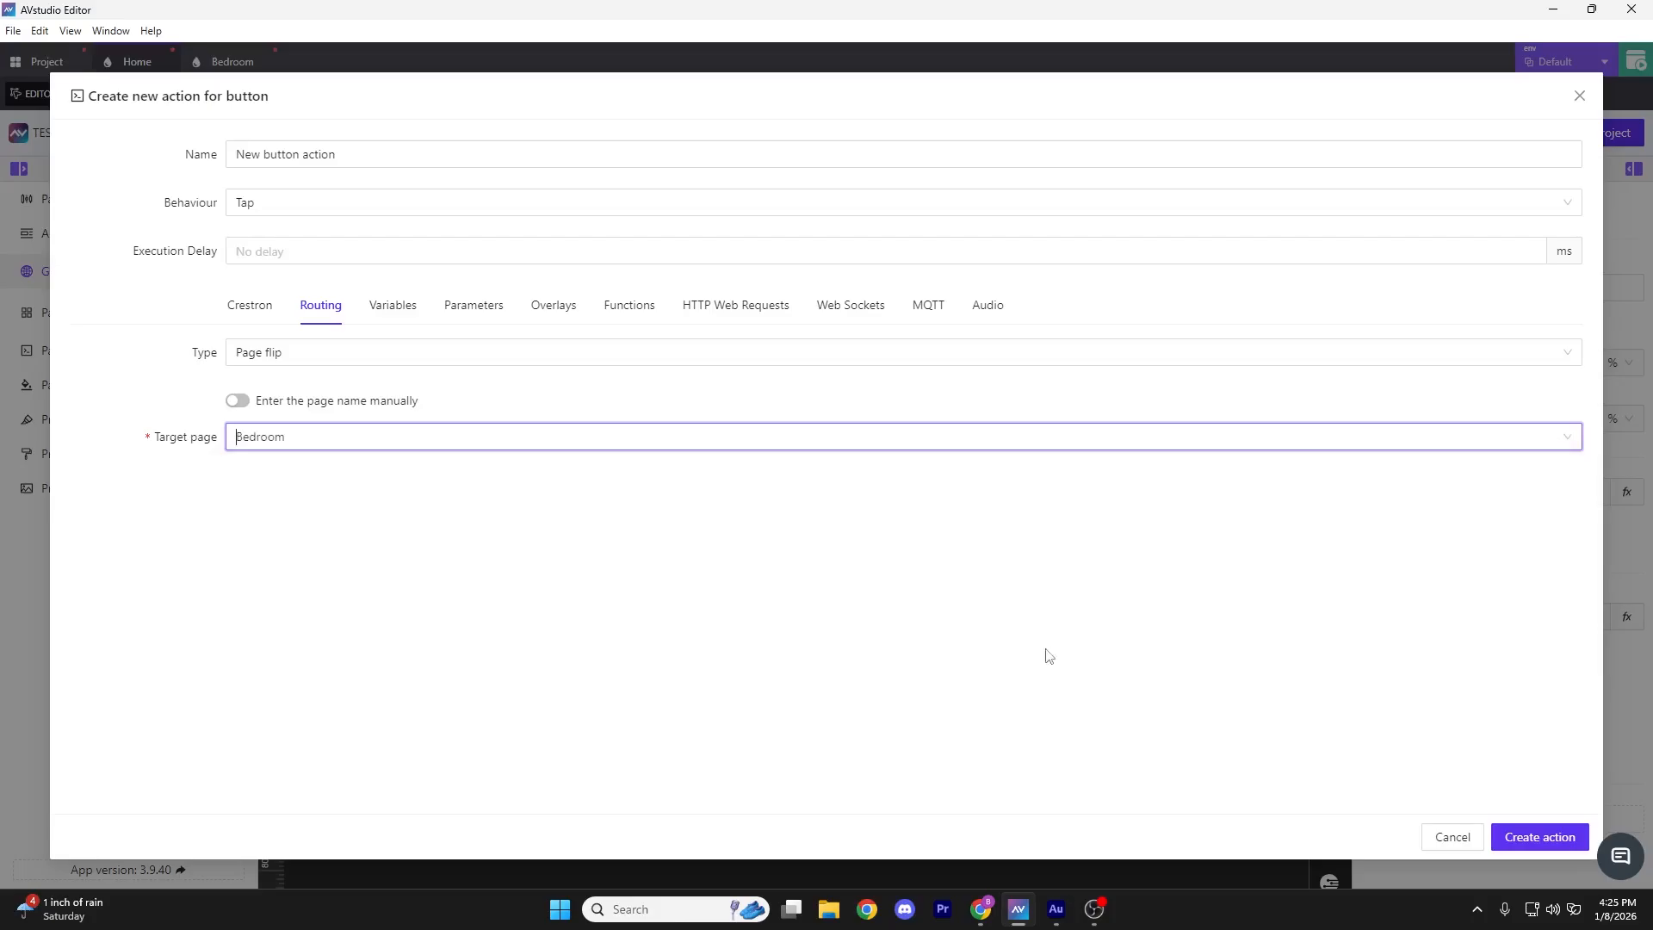
click(1508, 836)
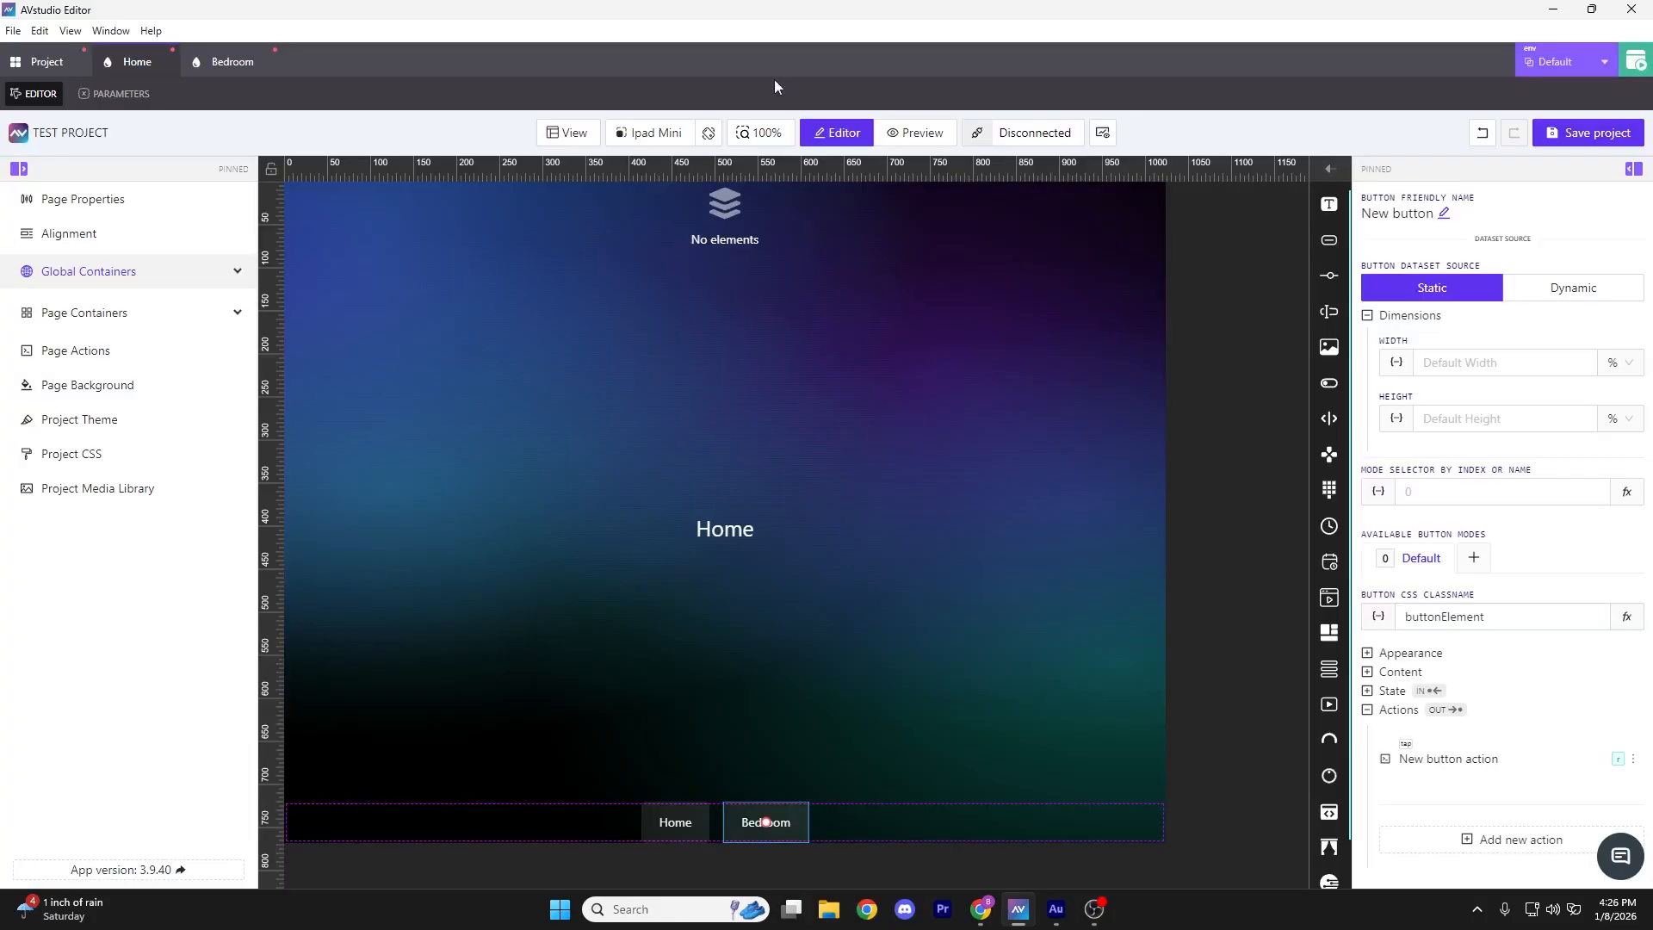
click(1622, 74)
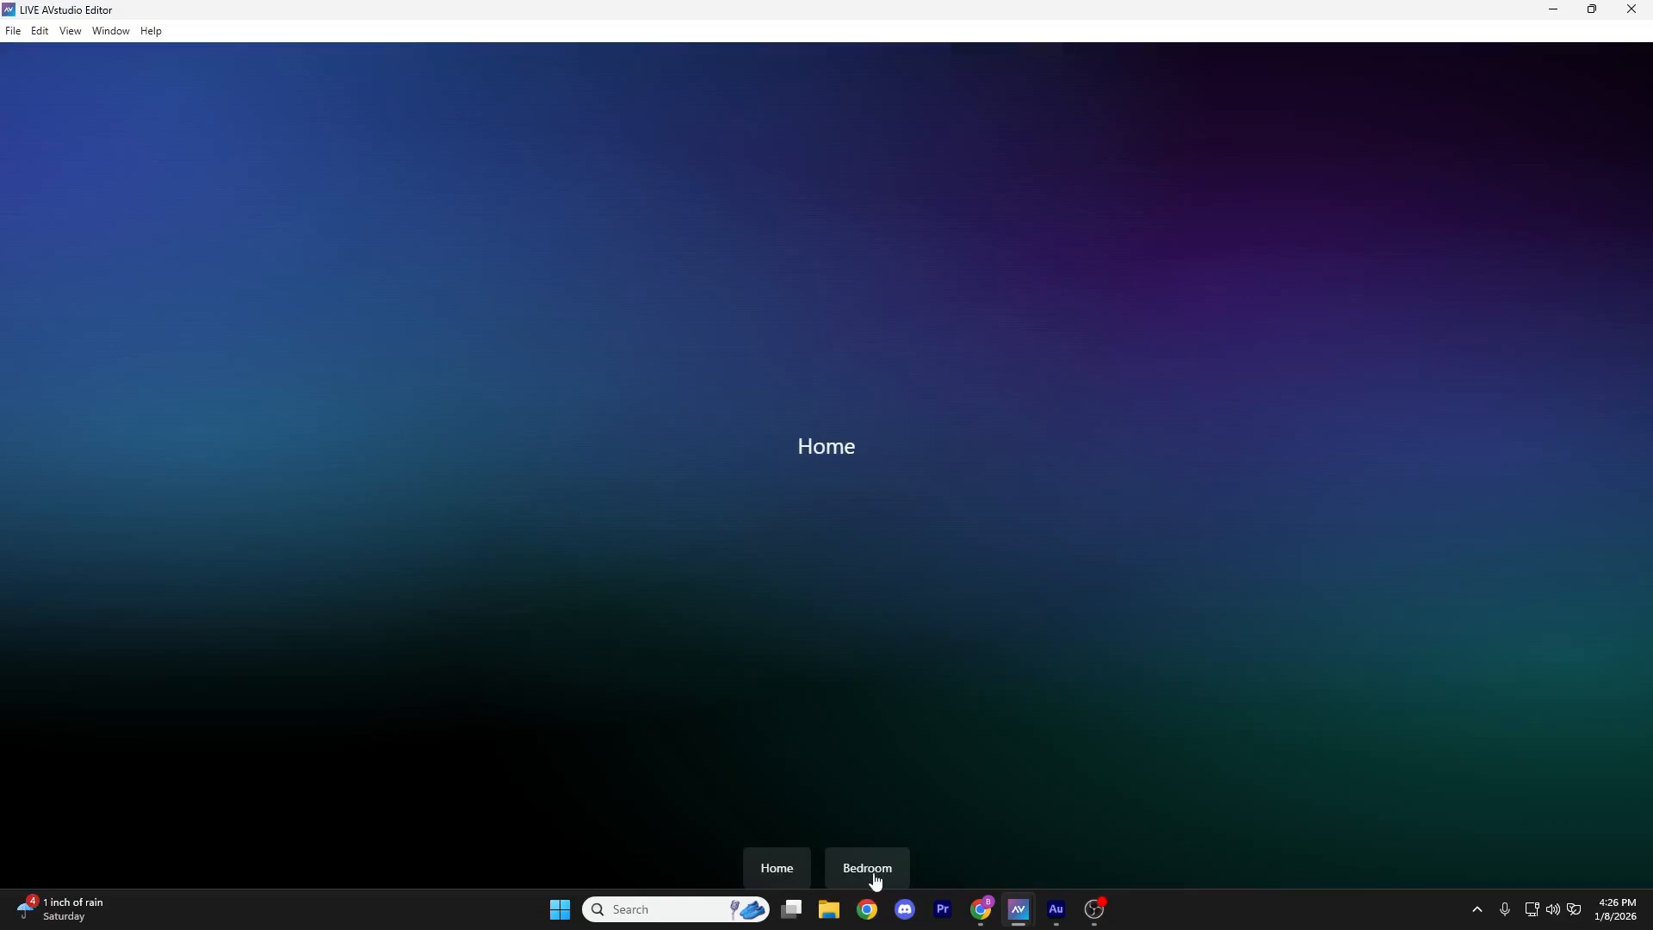
click(873, 871)
click(778, 871)
click(863, 872)
click(768, 871)
click(883, 871)
click(779, 872)
click(865, 871)
click(778, 871)
click(863, 871)
click(806, 872)
click(848, 867)
click(770, 870)
click(865, 871)
click(775, 871)
click(851, 868)
click(779, 871)
click(878, 871)
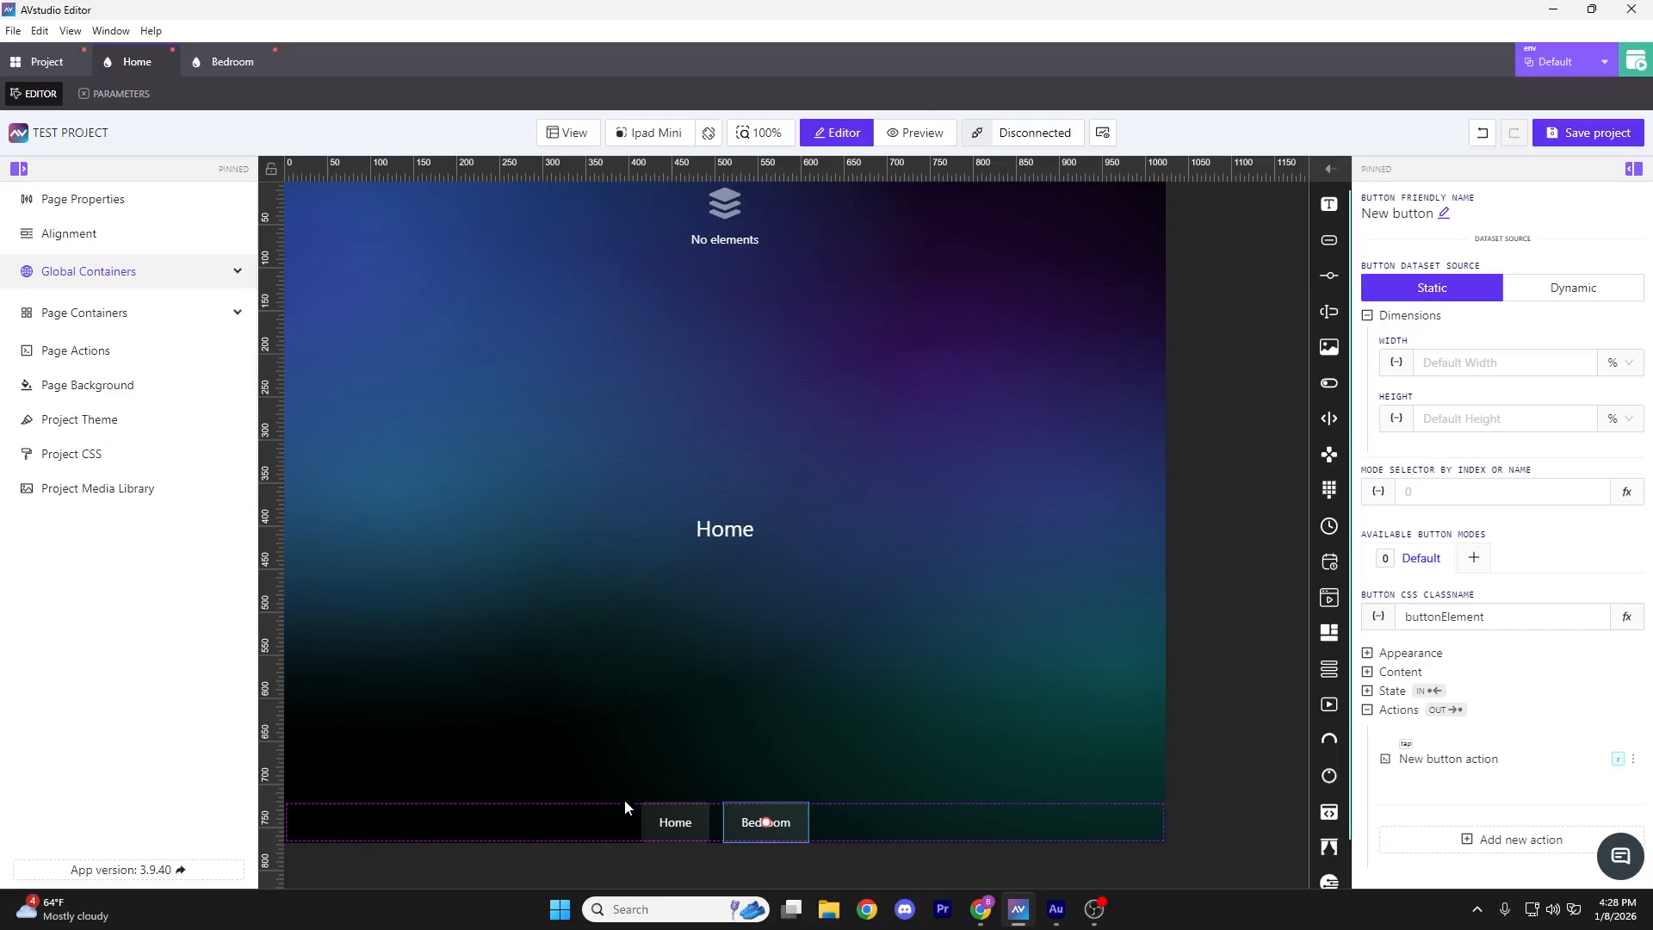
Create a Bedroom global container that is hidden on the Home page
click(46, 62)
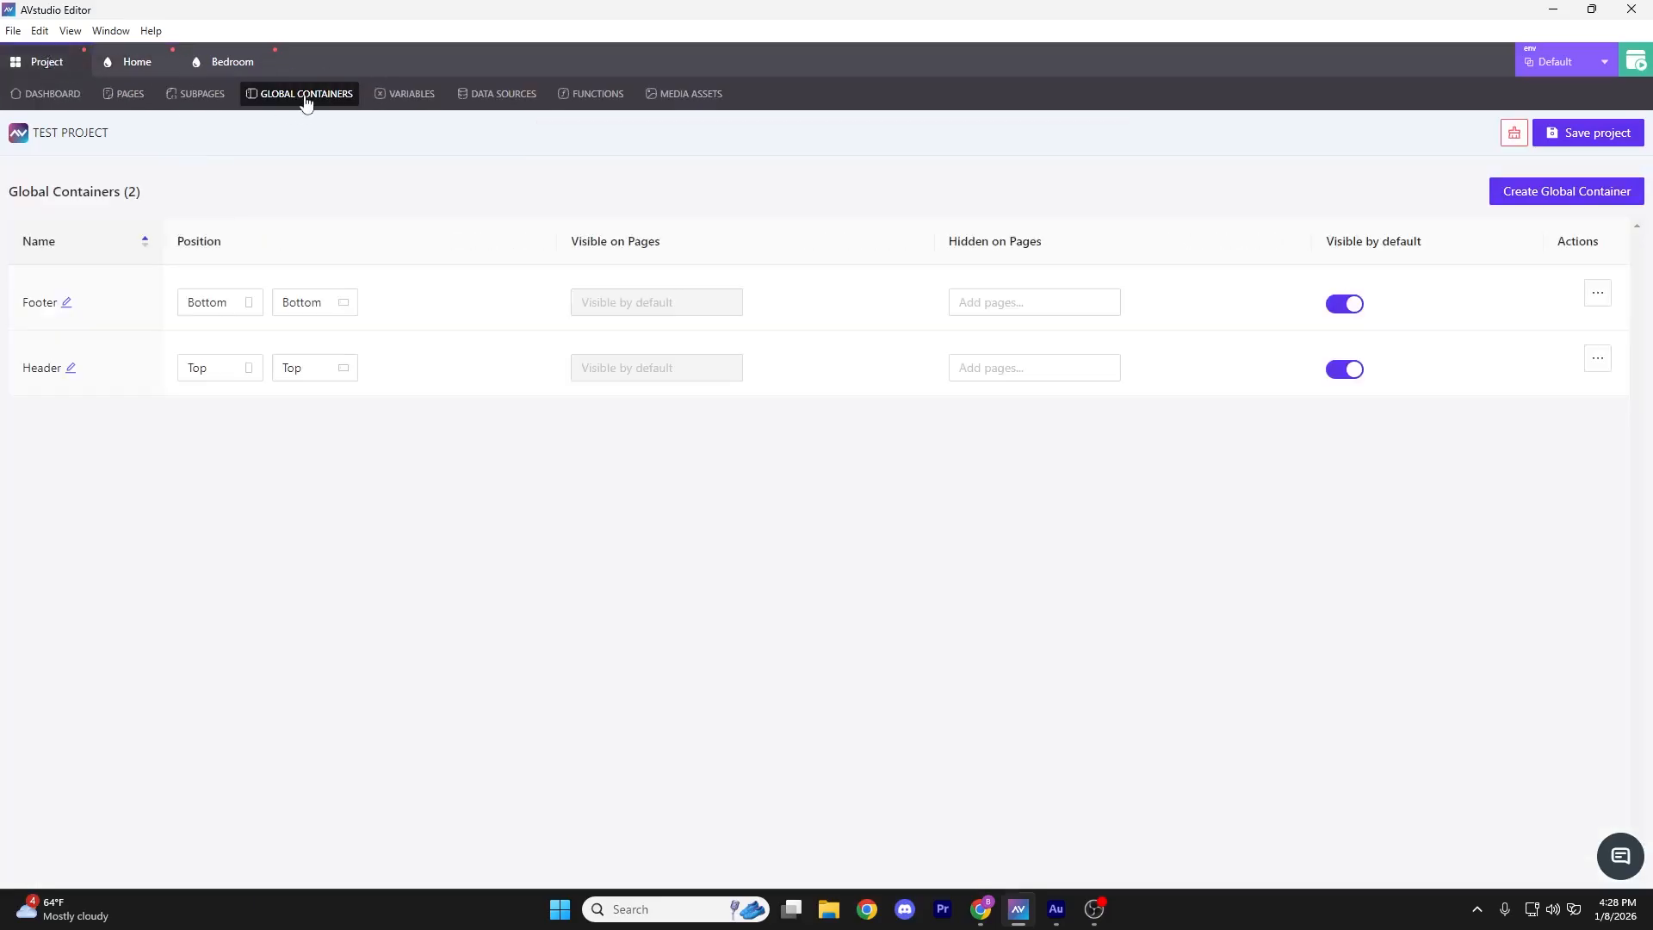
click(1592, 191)
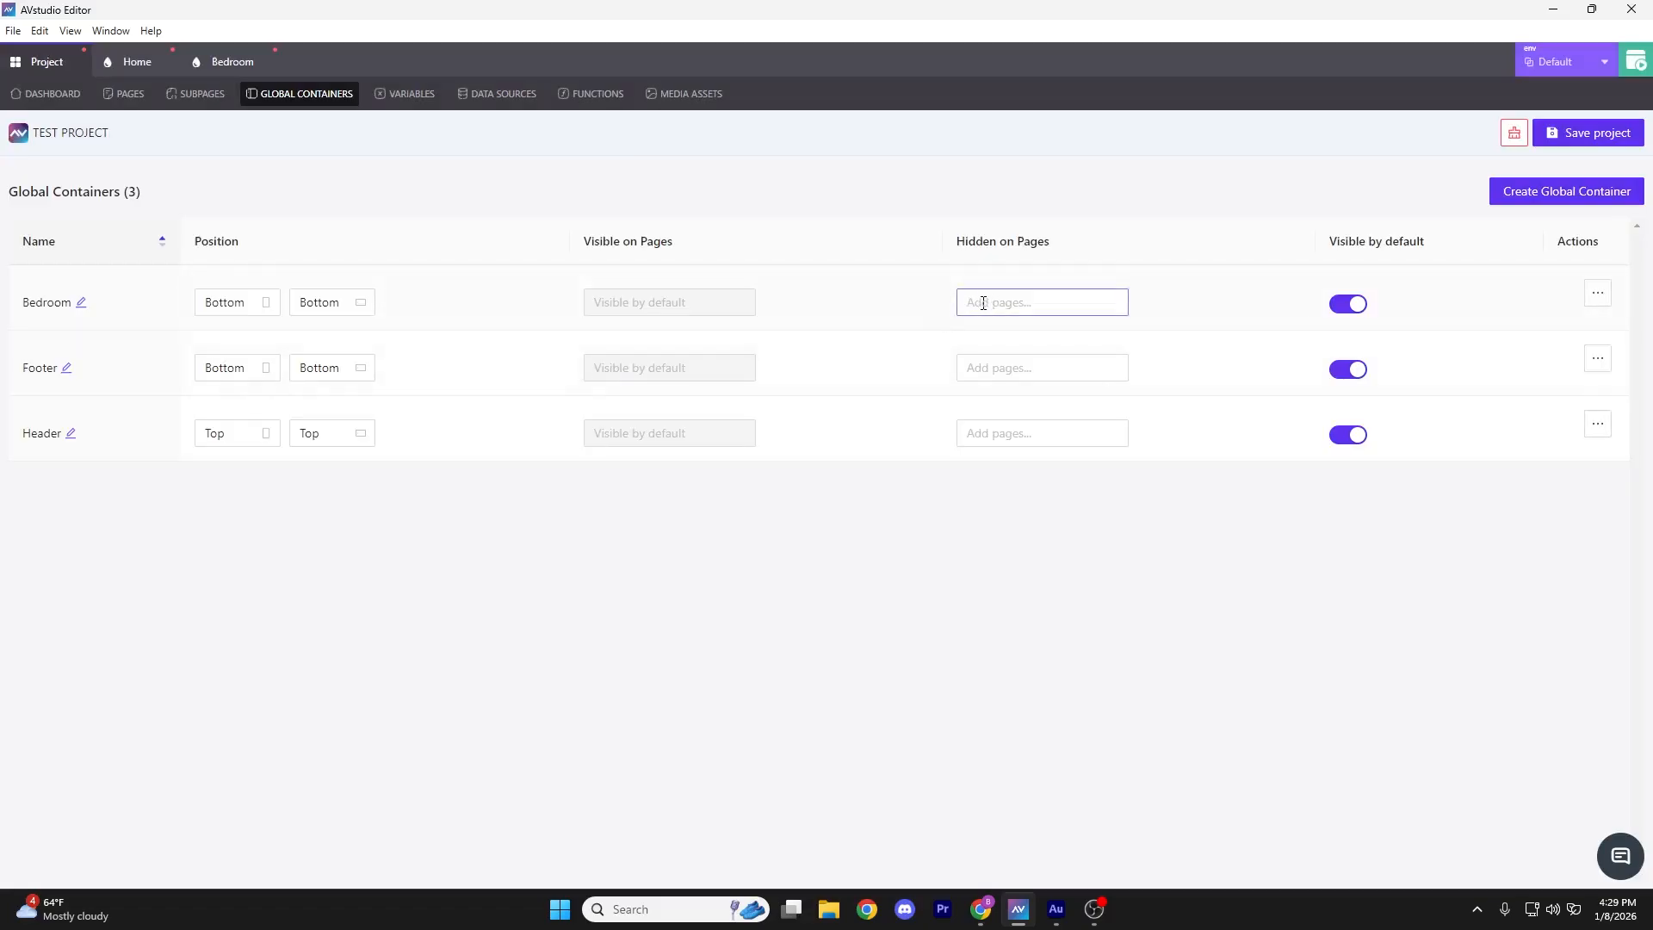
click(983, 303)
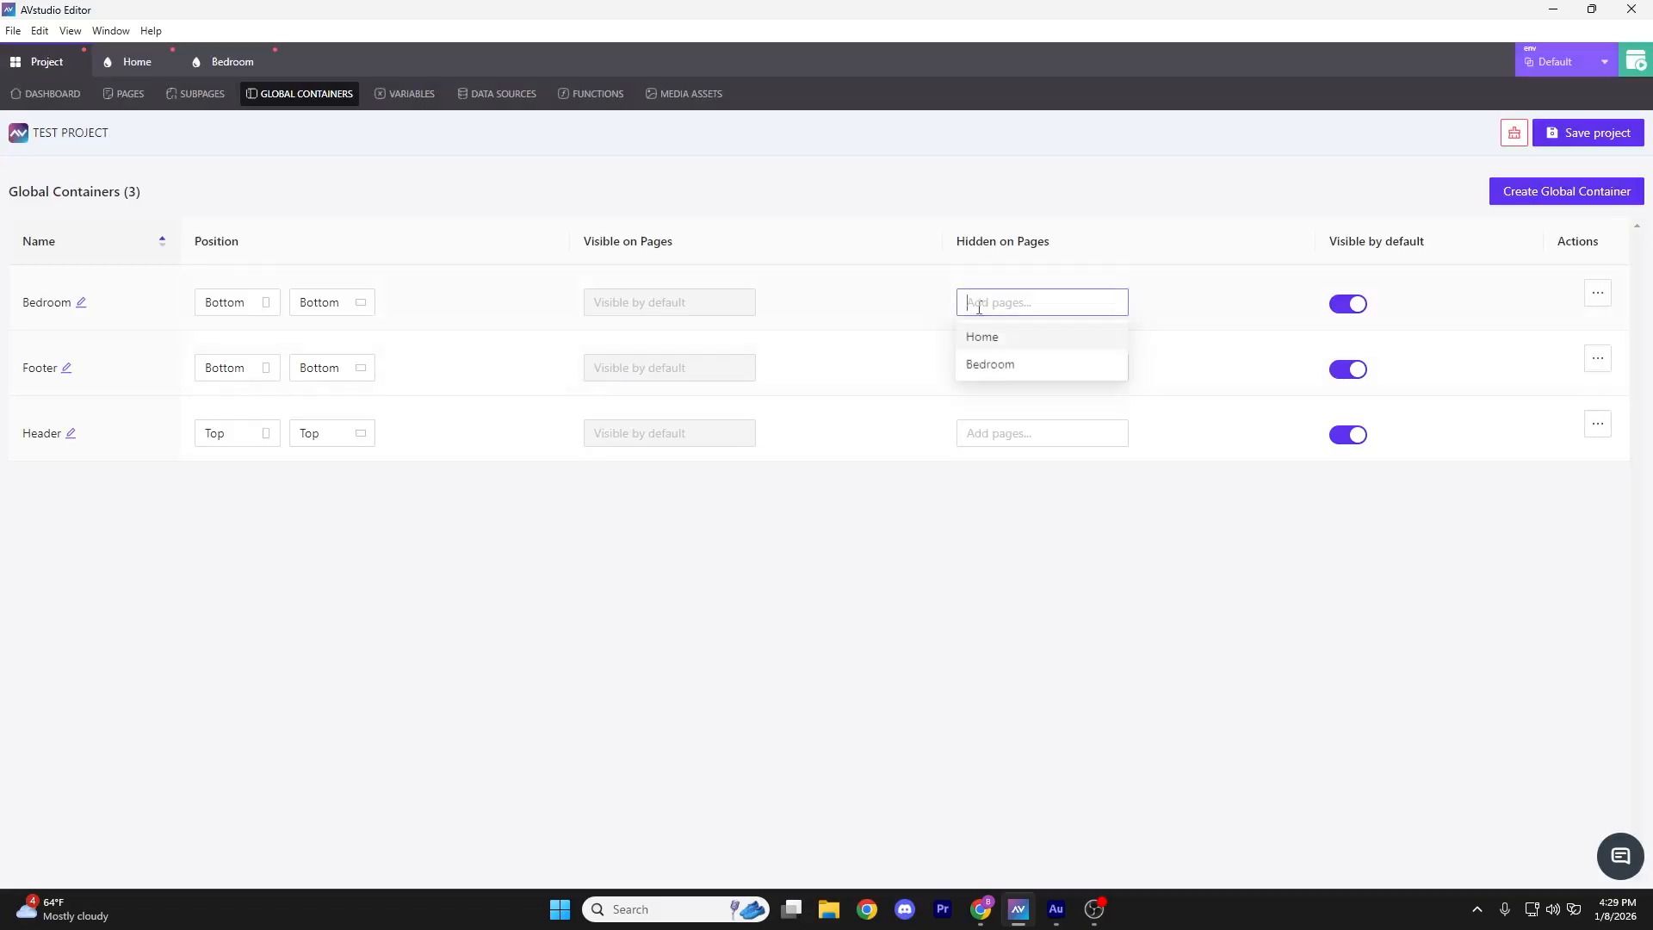
click(1004, 344)
click(1205, 288)
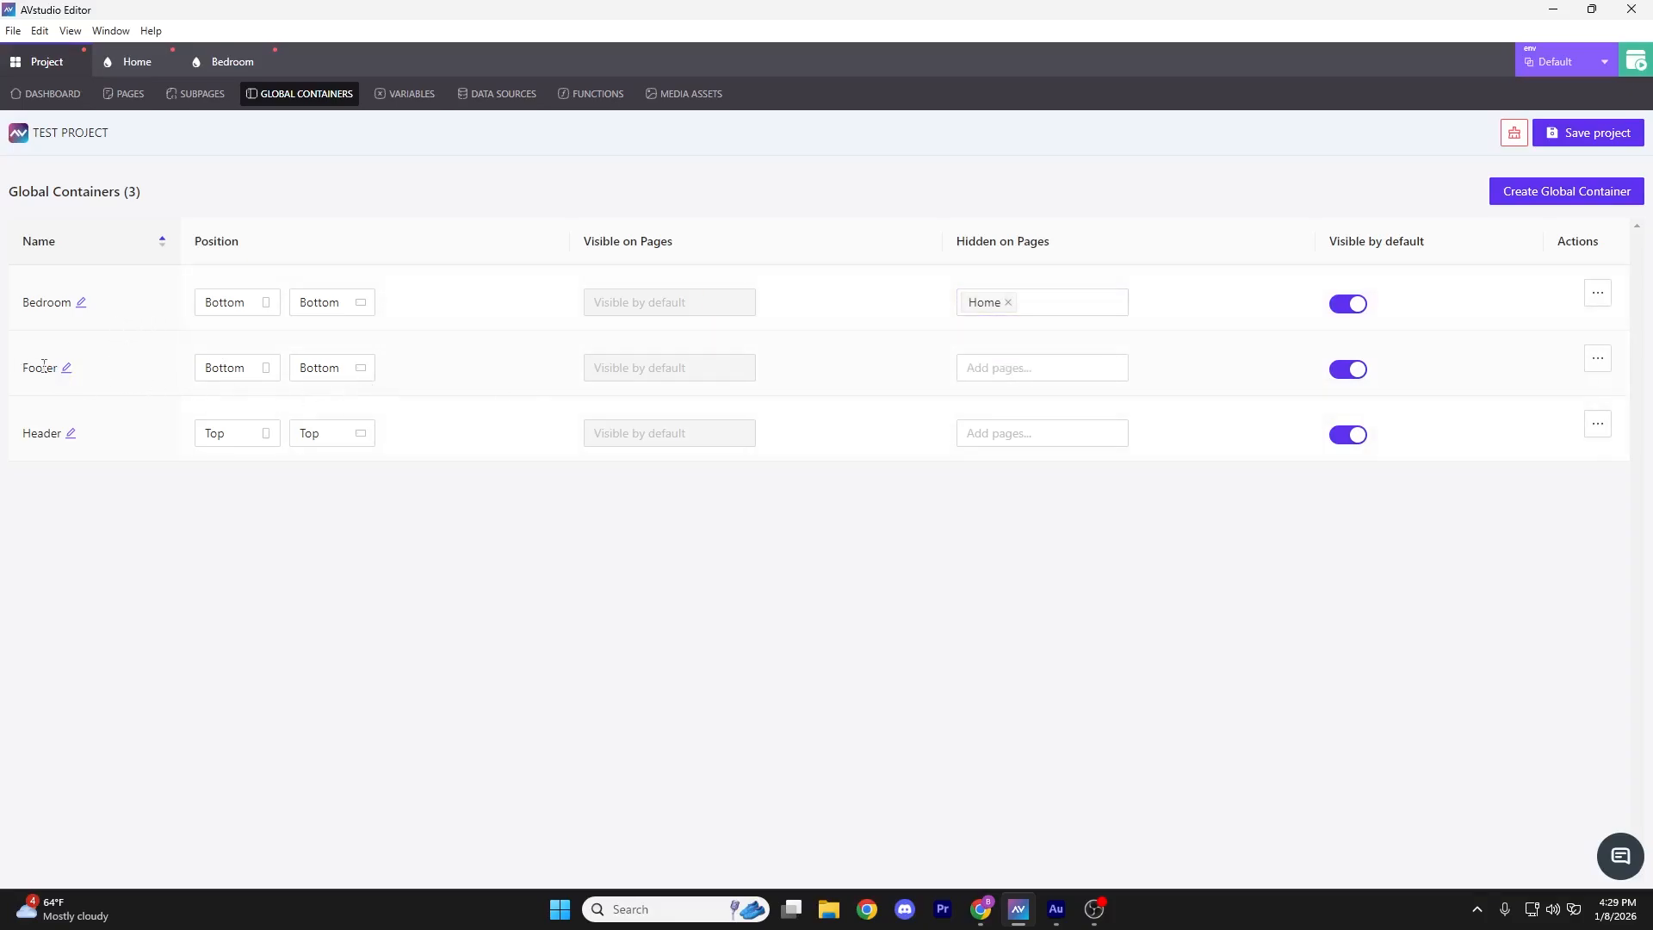
Hide the Footer global container on the Bedroom page
click(1044, 368)
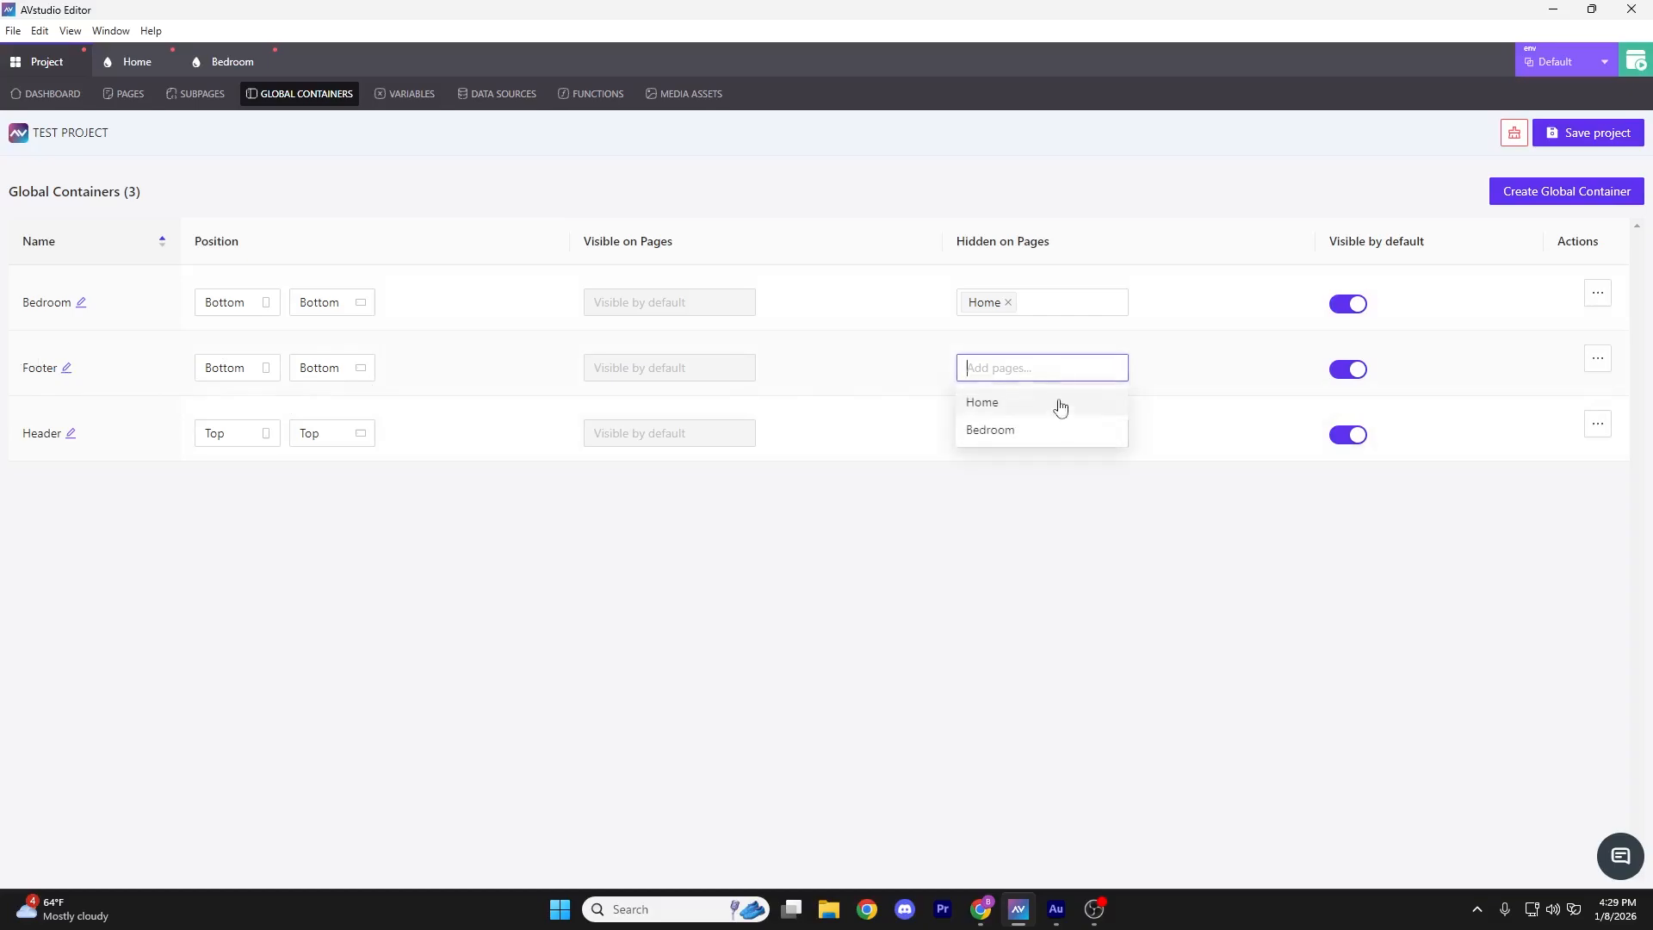
click(1042, 430)
click(907, 412)
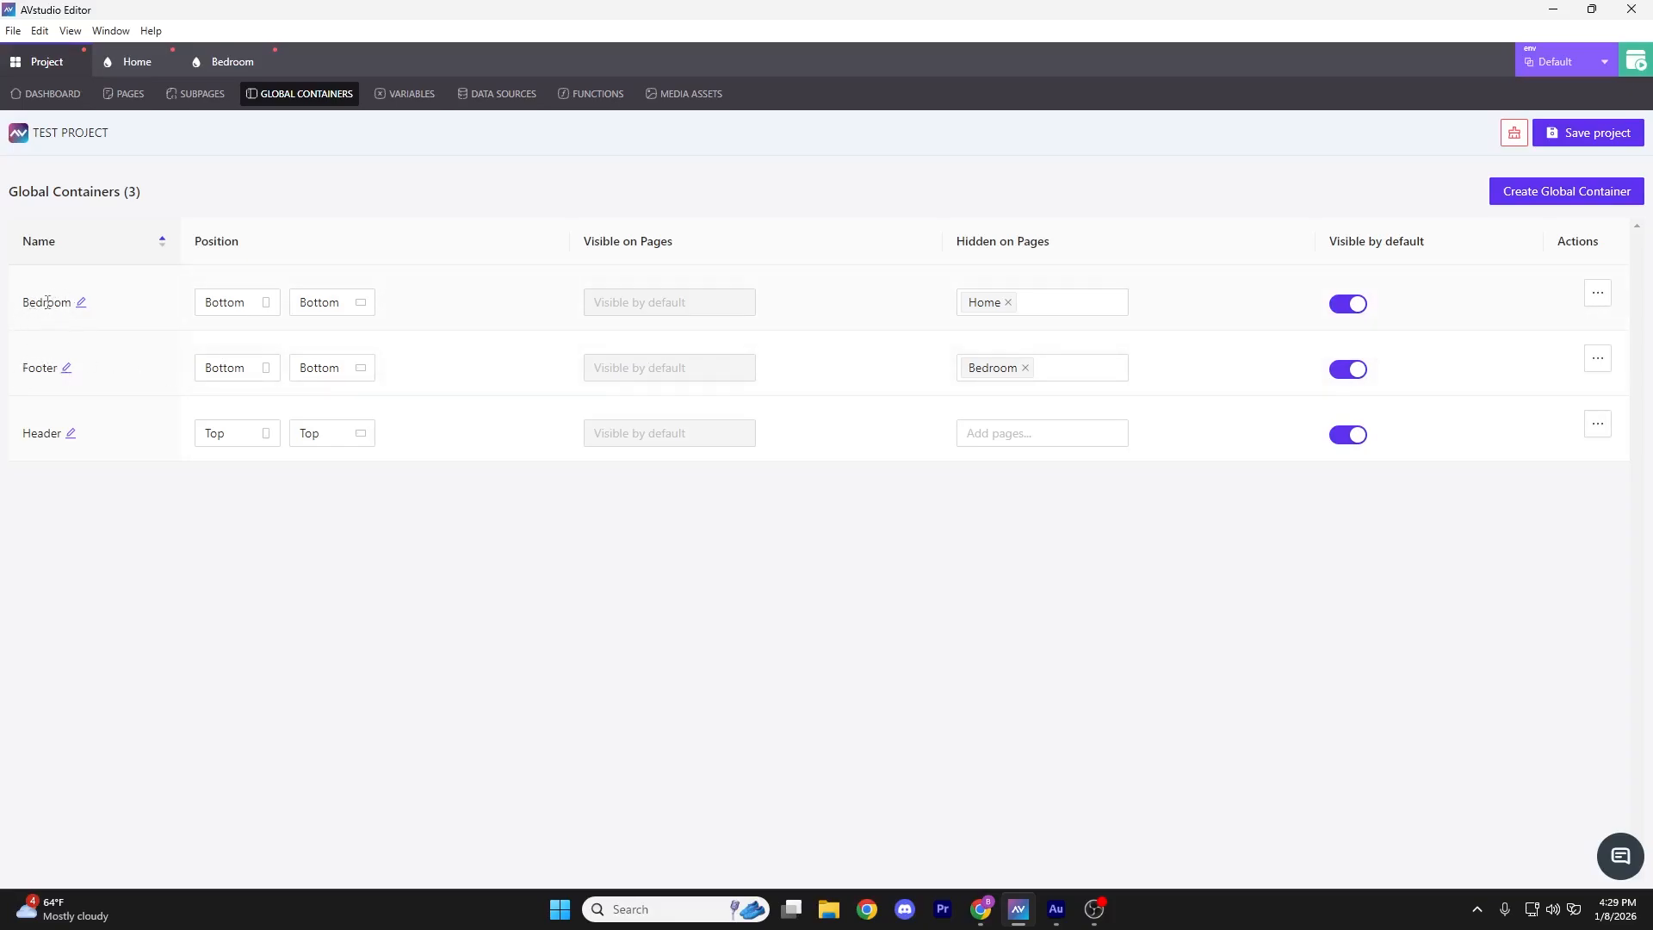
Test the Bedroom button full-screen in the live preview, then close the preview
click(1635, 61)
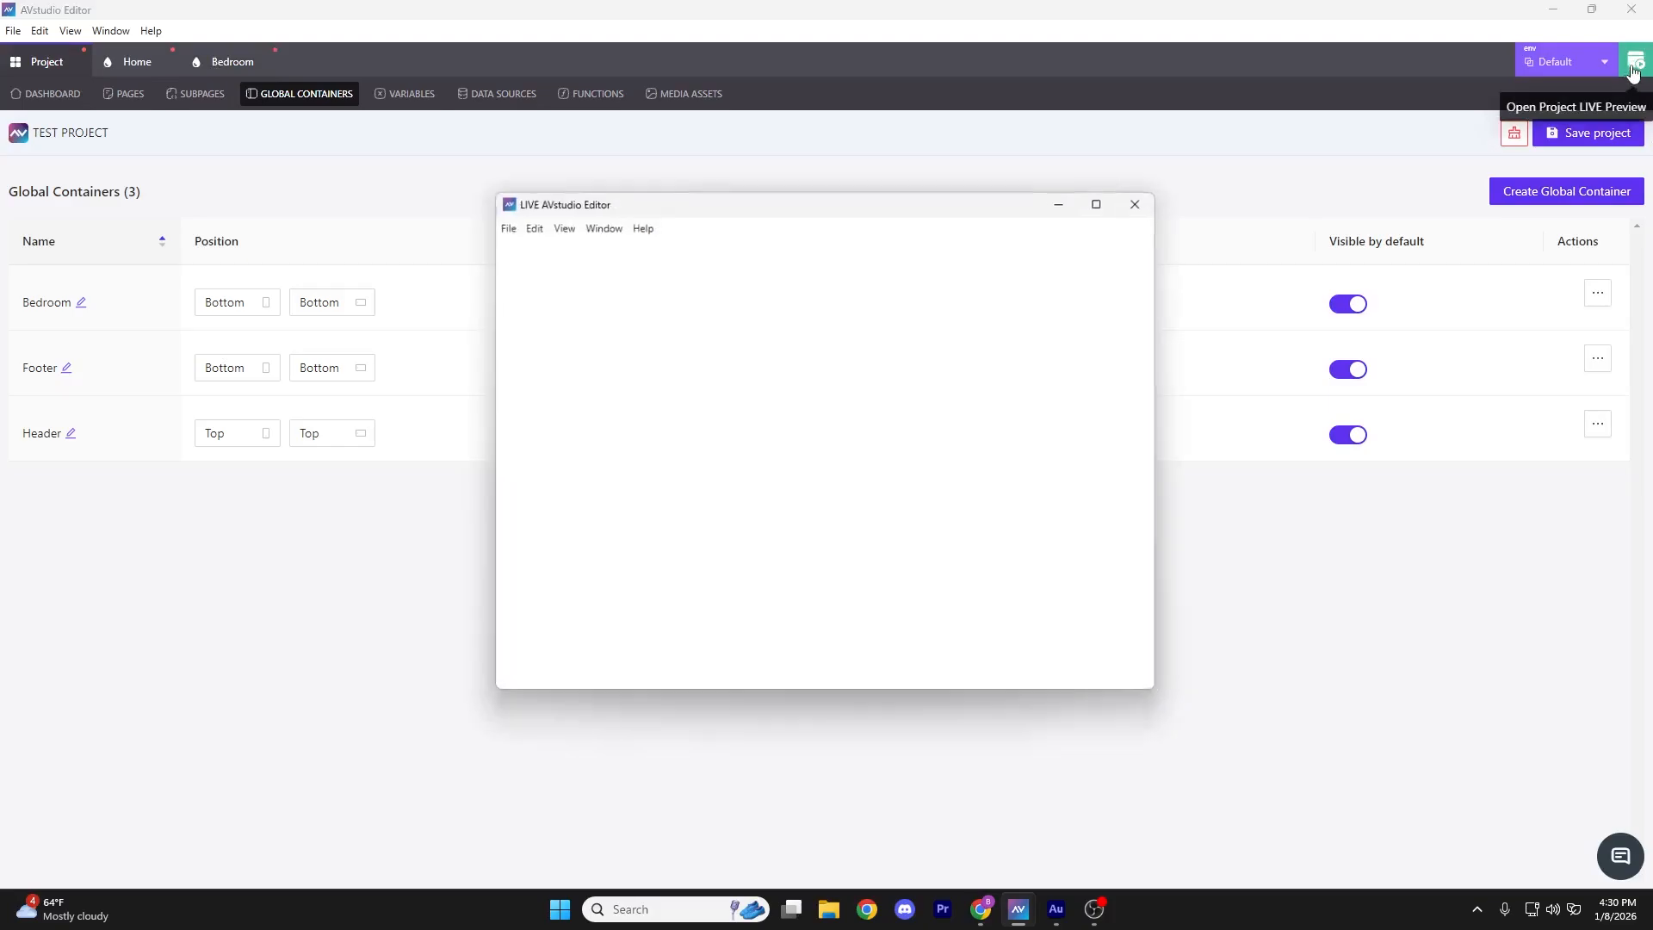
click(1106, 201)
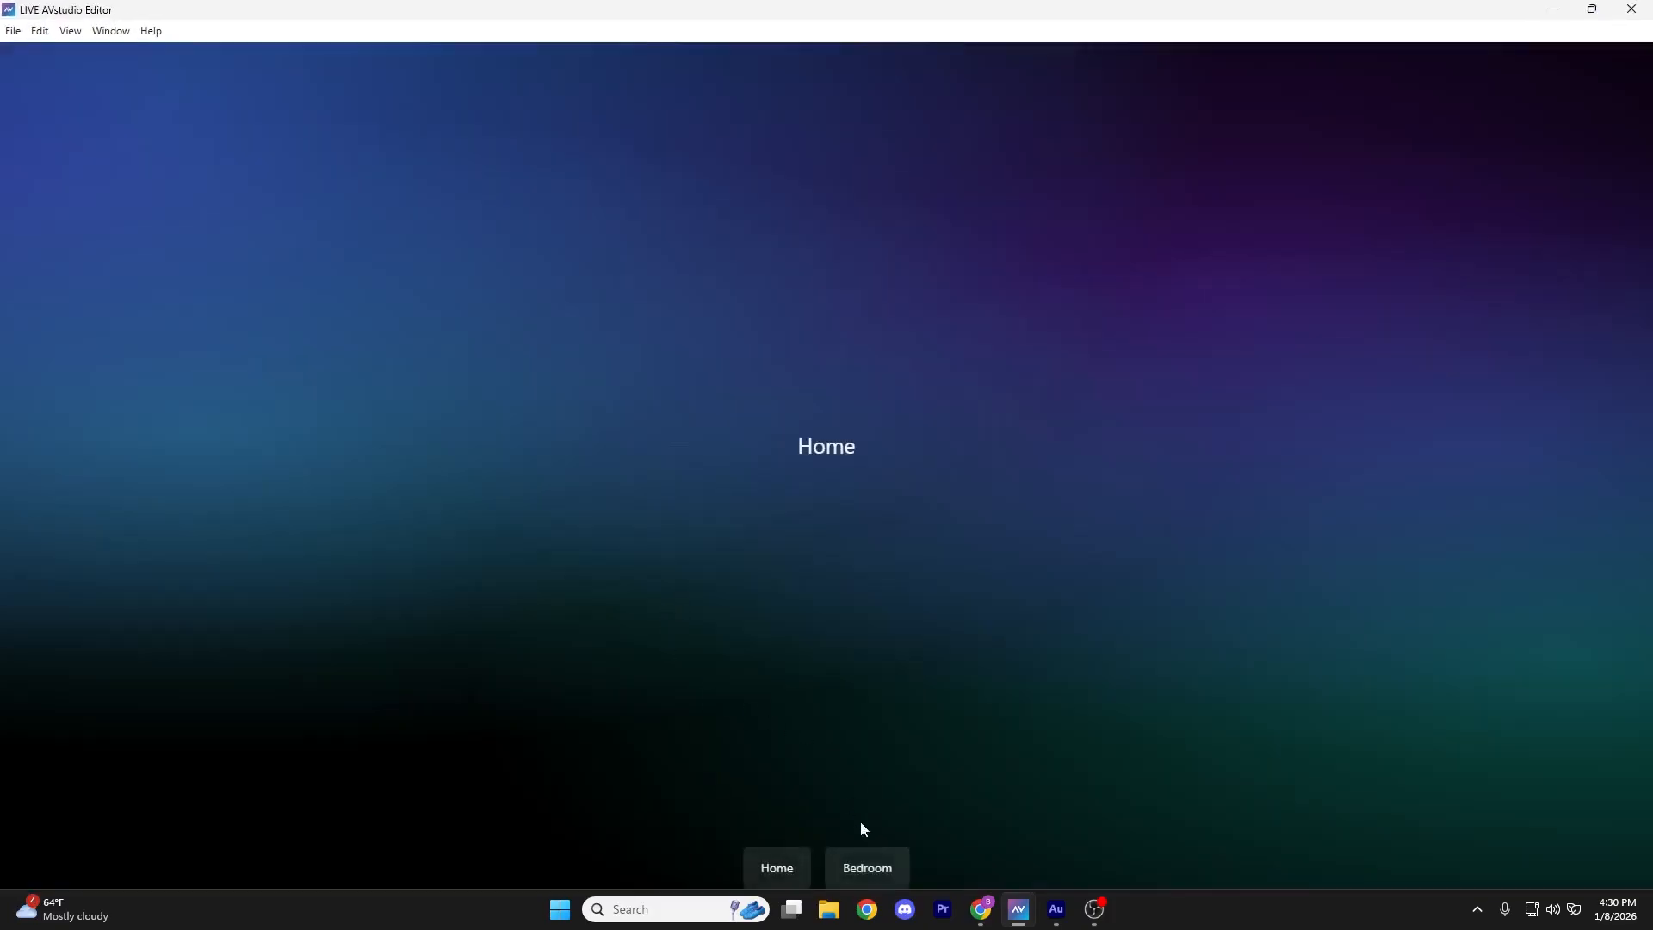
click(876, 869)
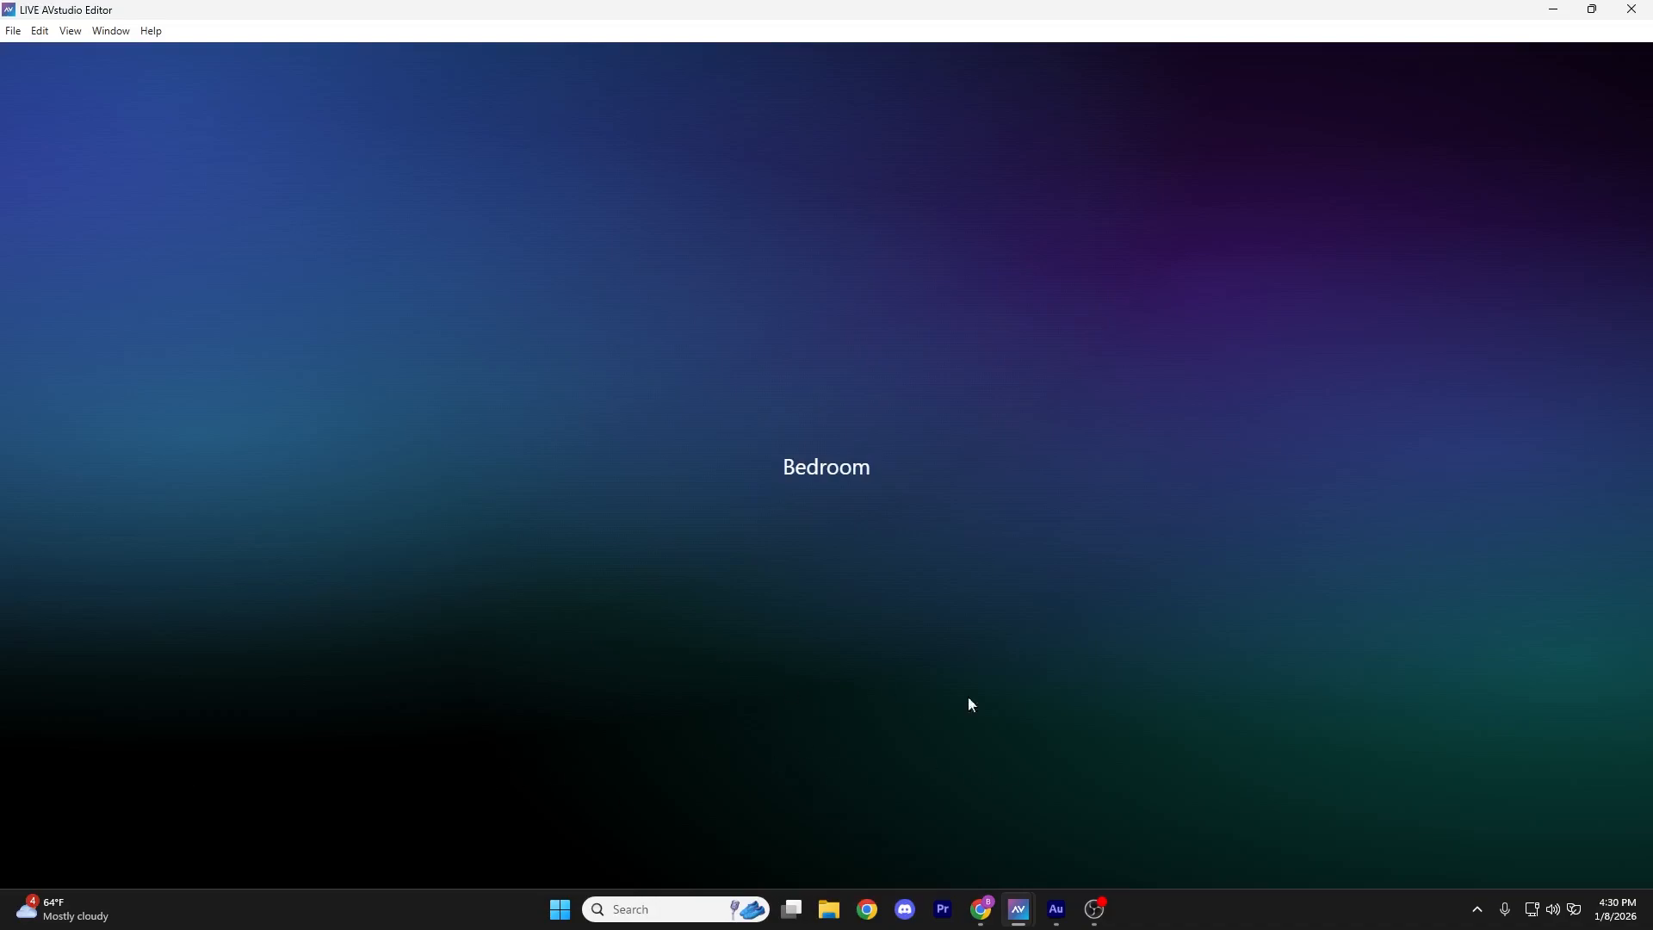
click(1632, 10)
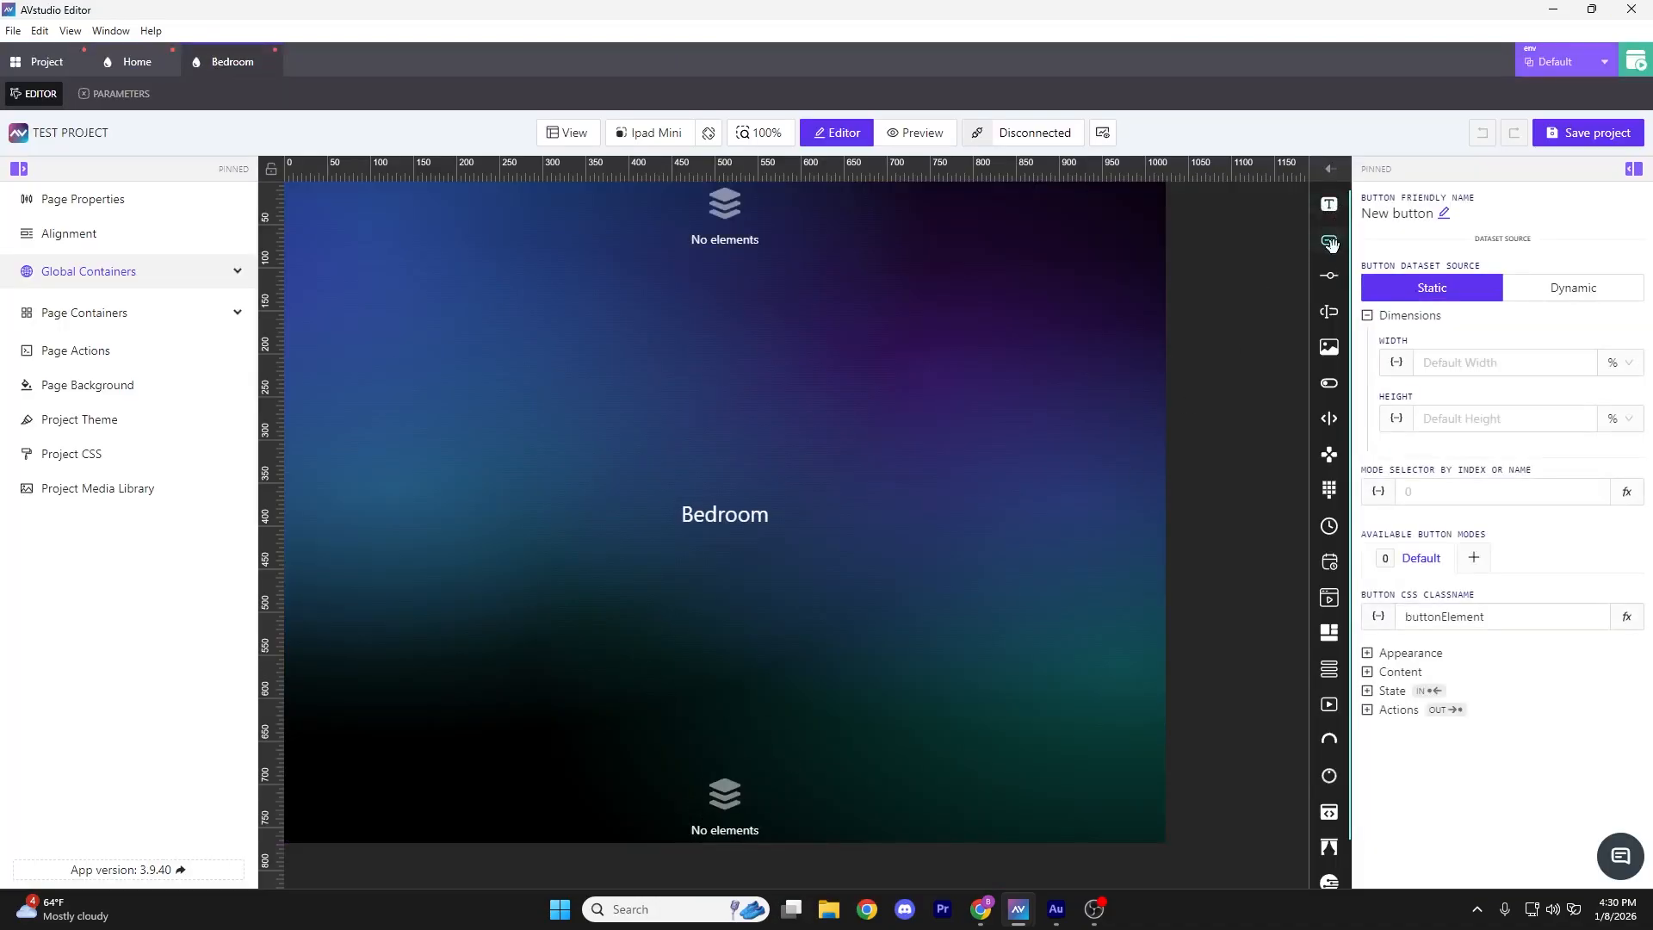
Add a button labelled 'Home' to the Bedroom page's bottom container
drag(1330, 244, 730, 819)
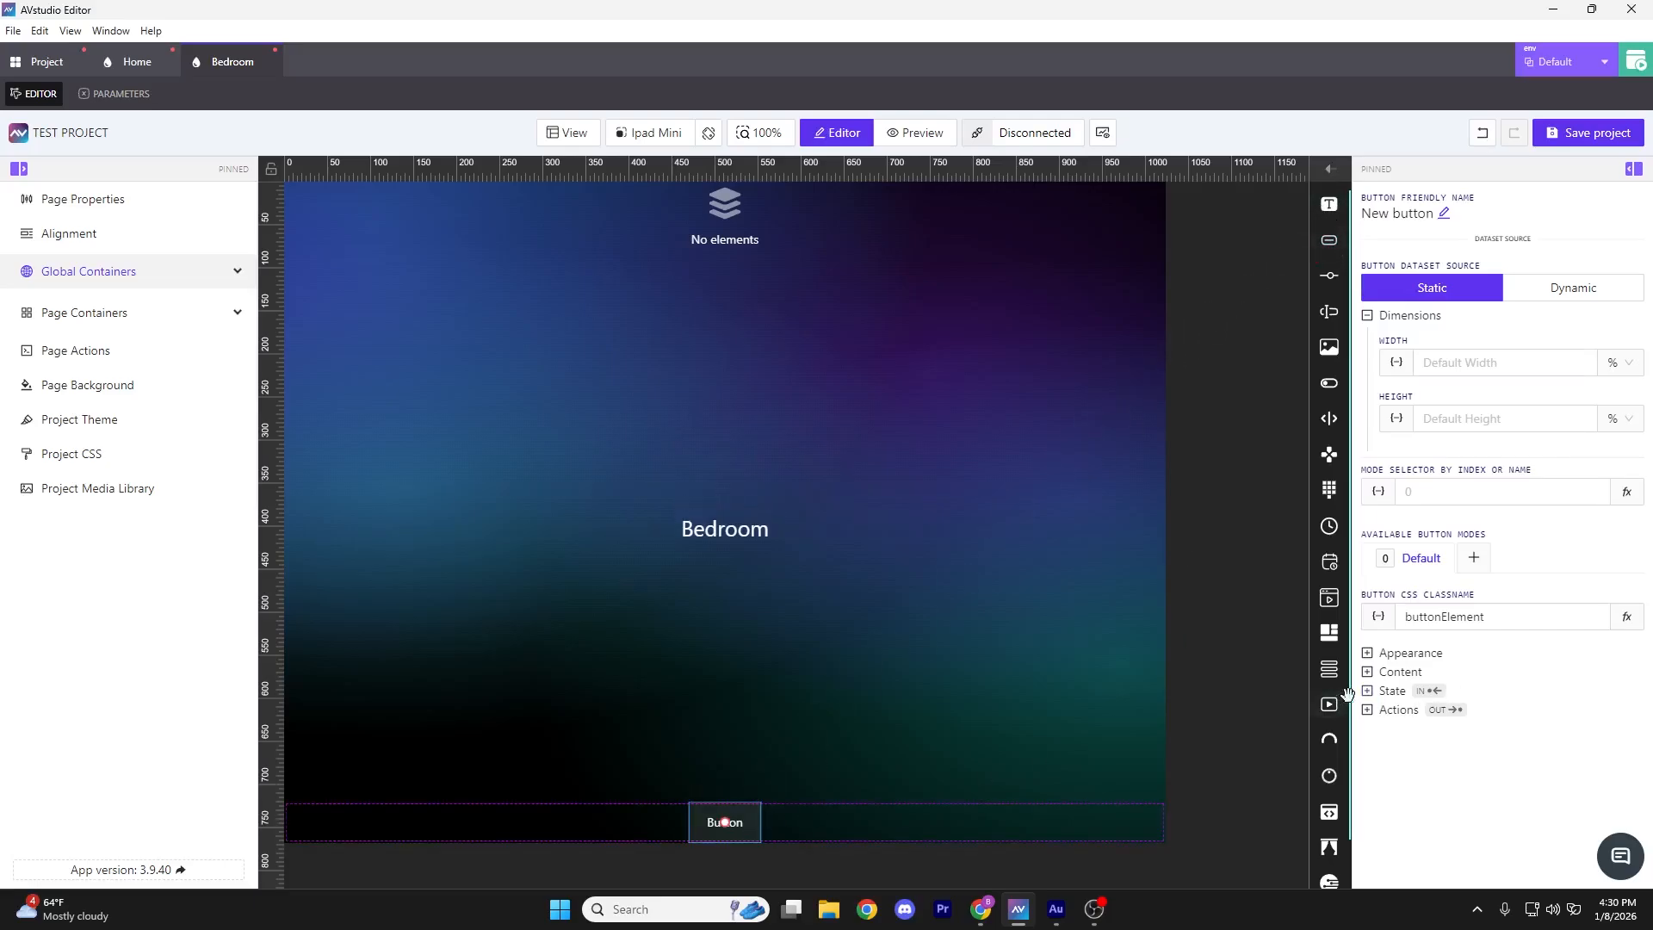
click(1372, 679)
click(1450, 721)
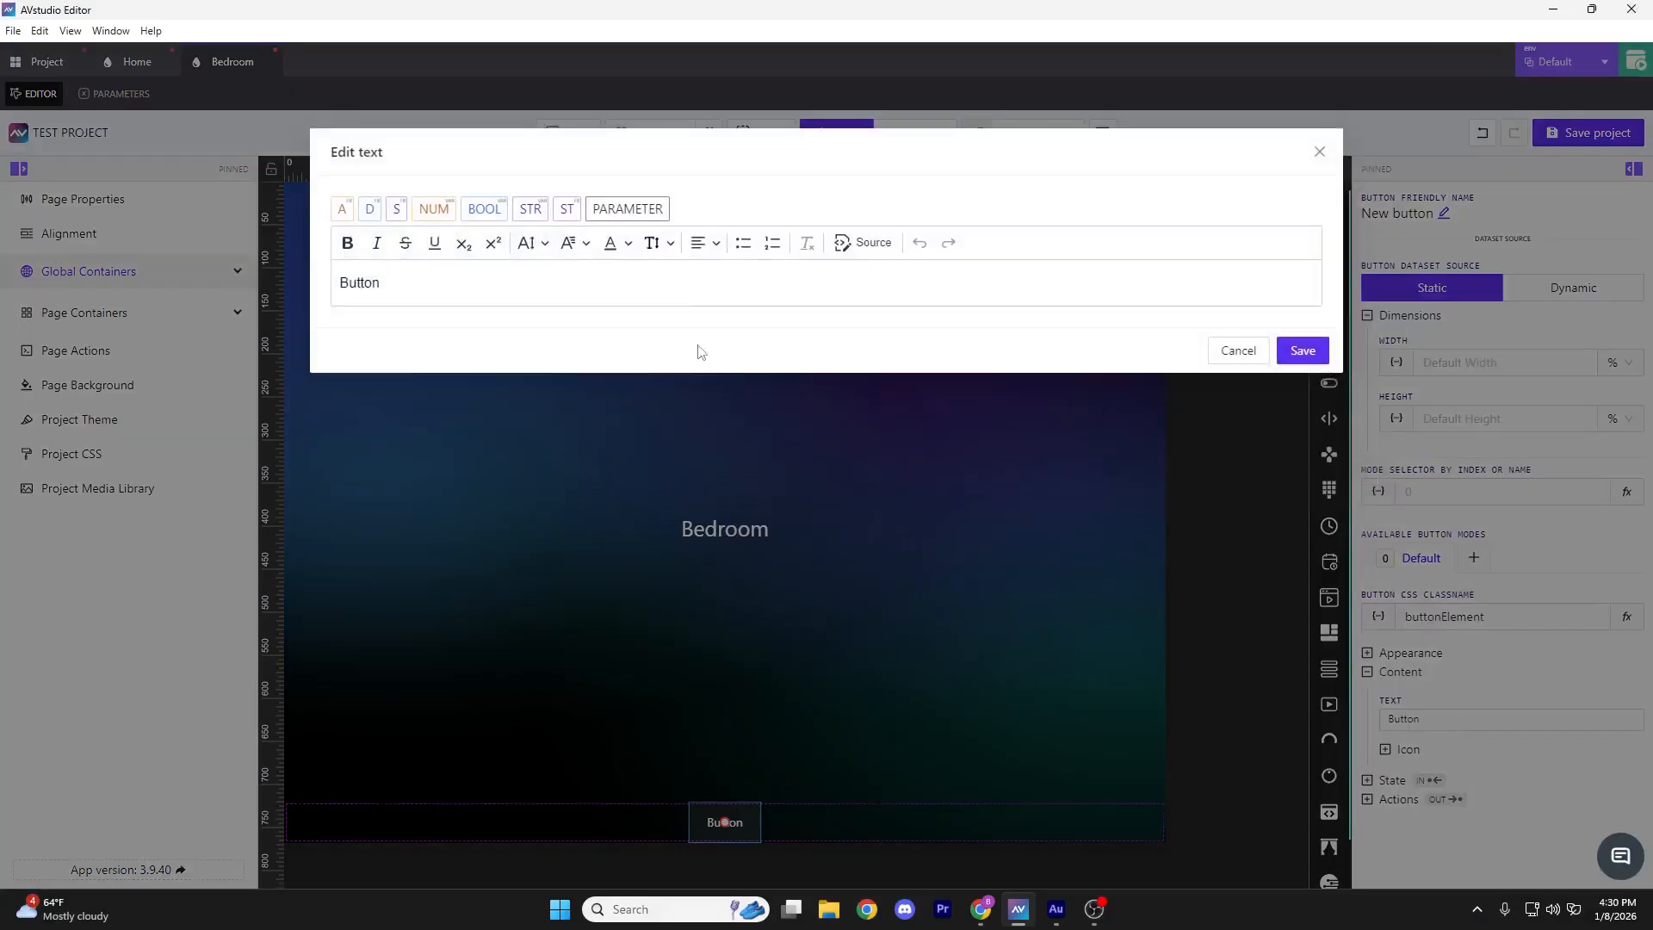
key(ctrl+a)
text(Home)
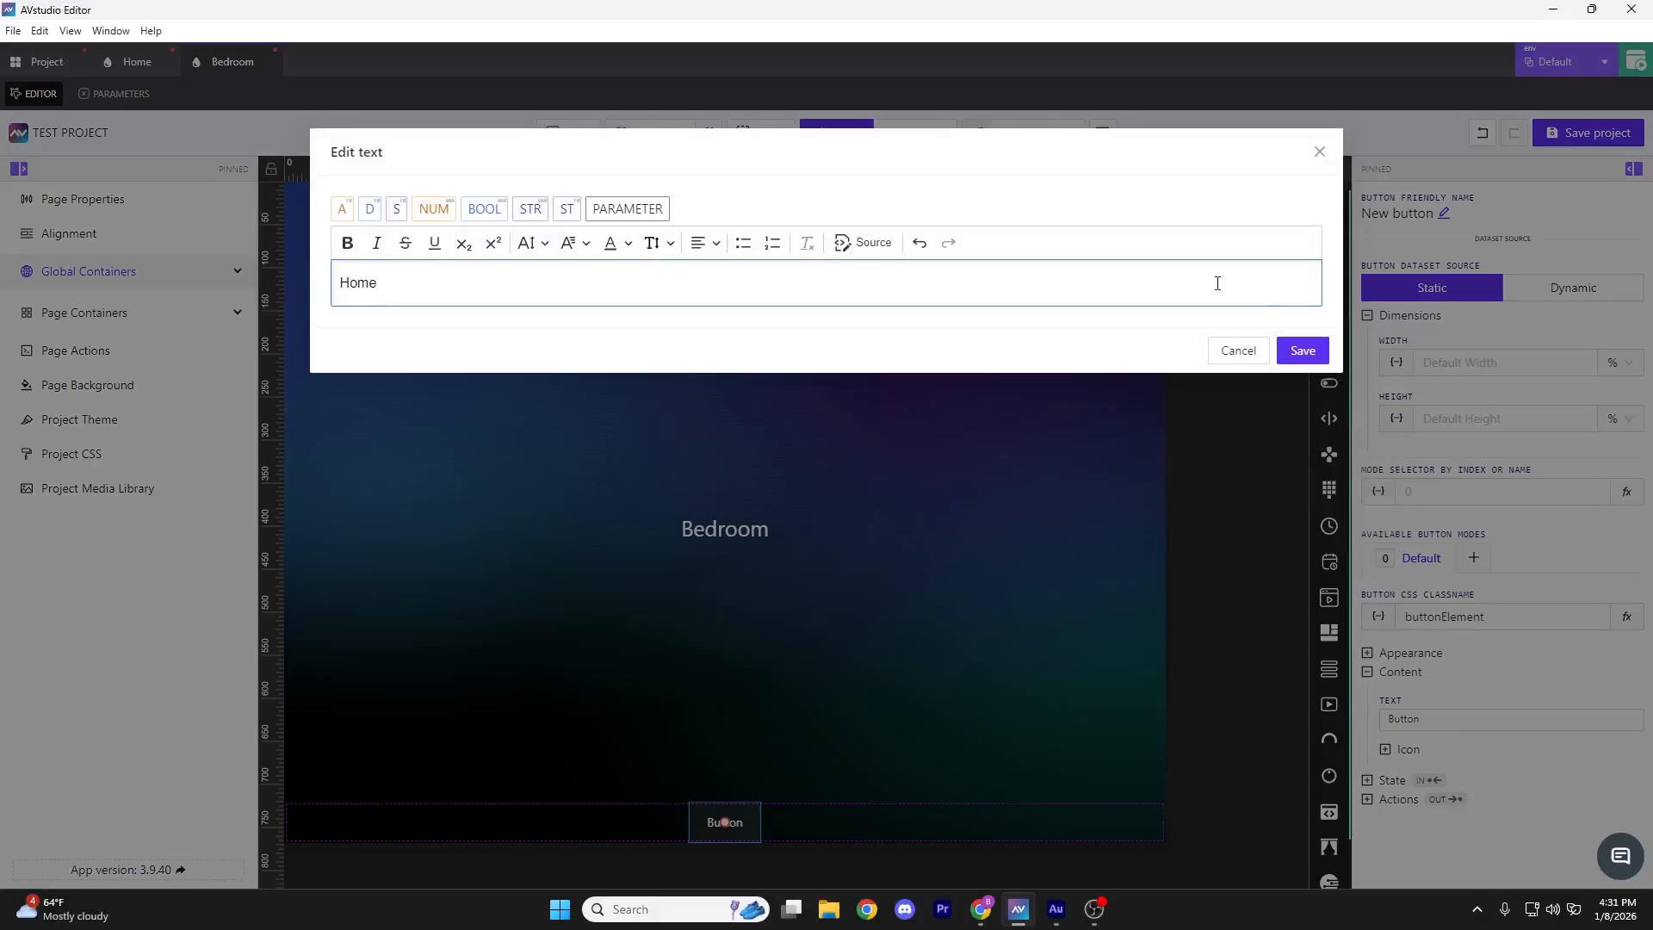
click(1302, 350)
Give that Home button a page-flip action targeting the Home page
click(1367, 671)
click(1412, 713)
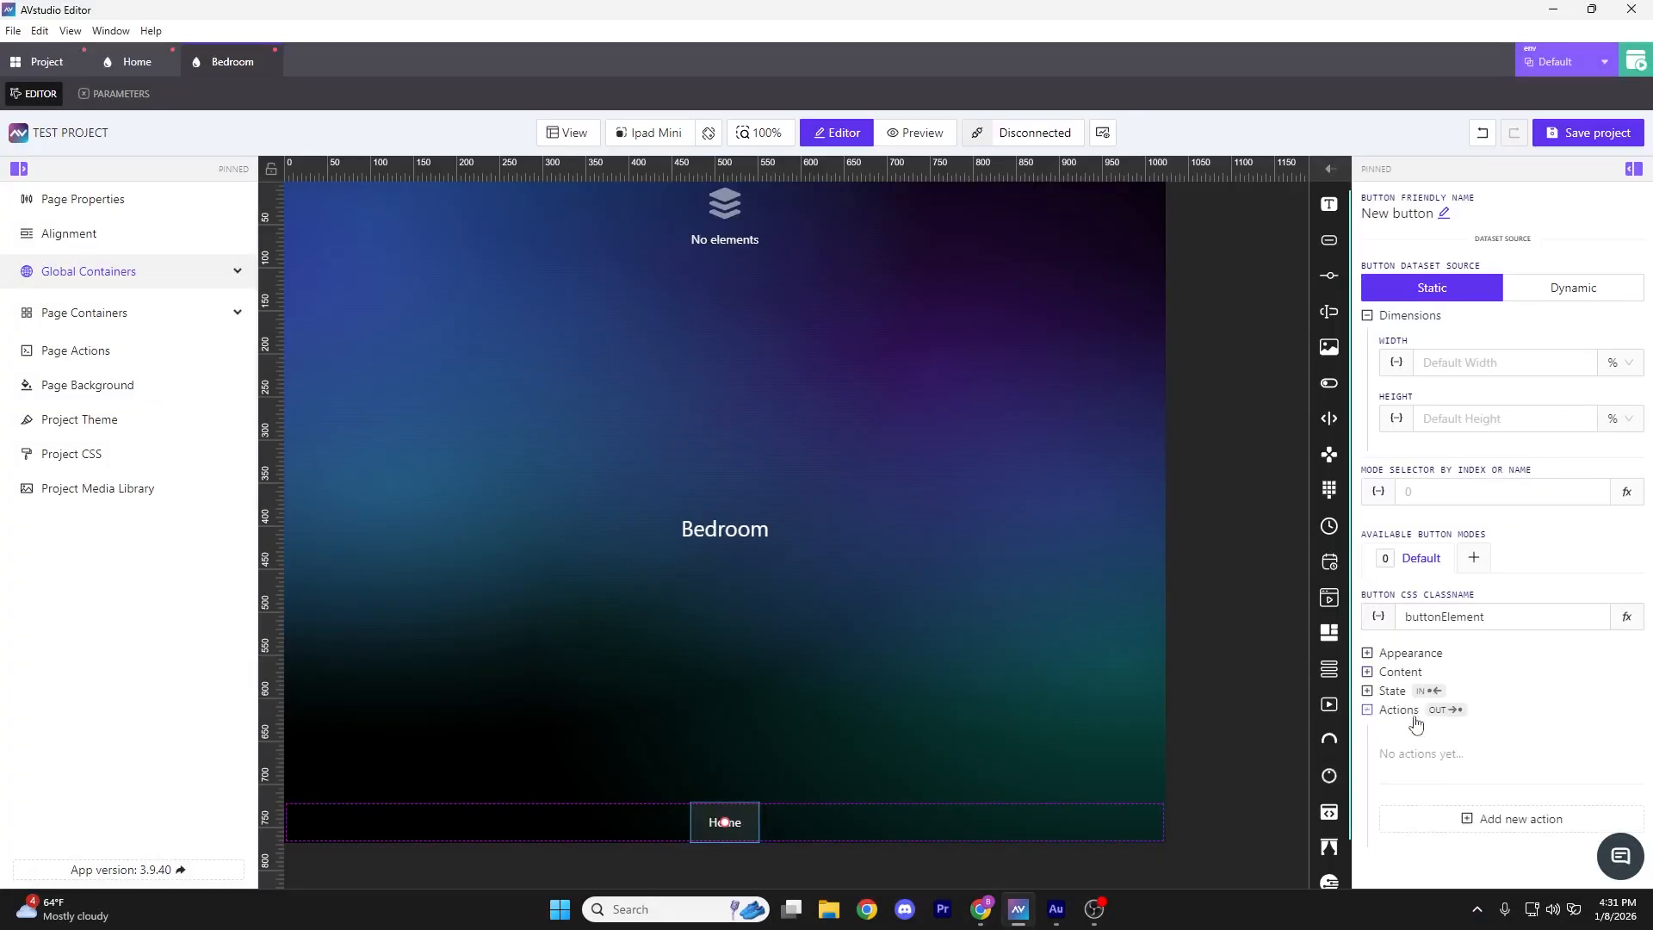
click(1516, 818)
click(322, 321)
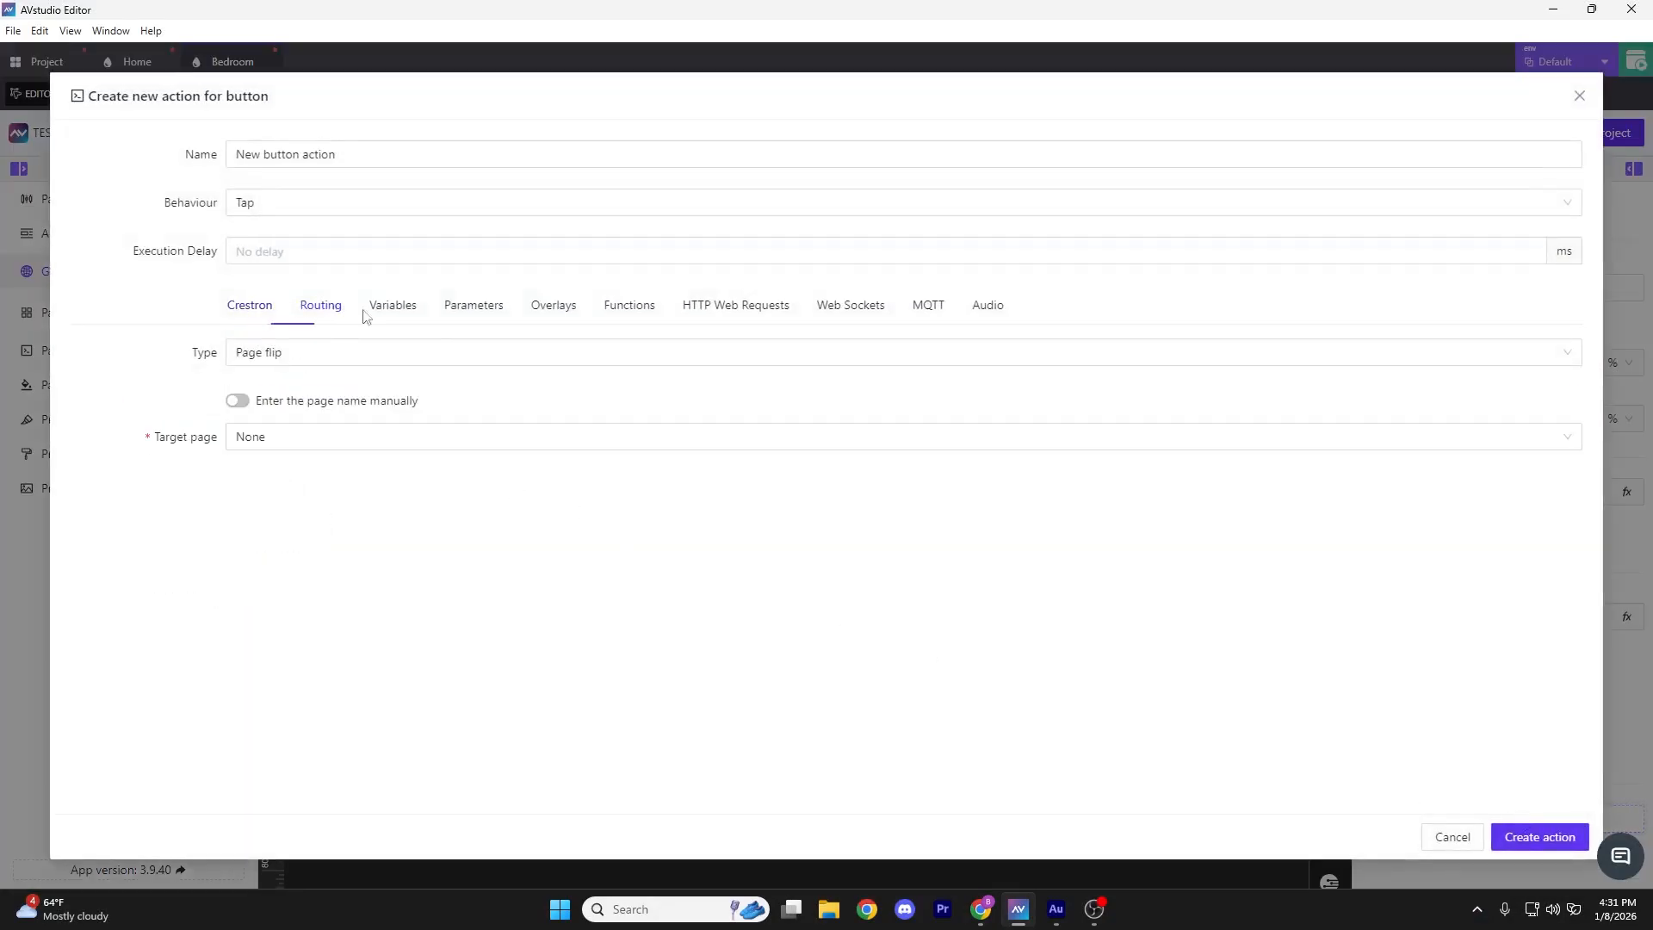
click(252, 441)
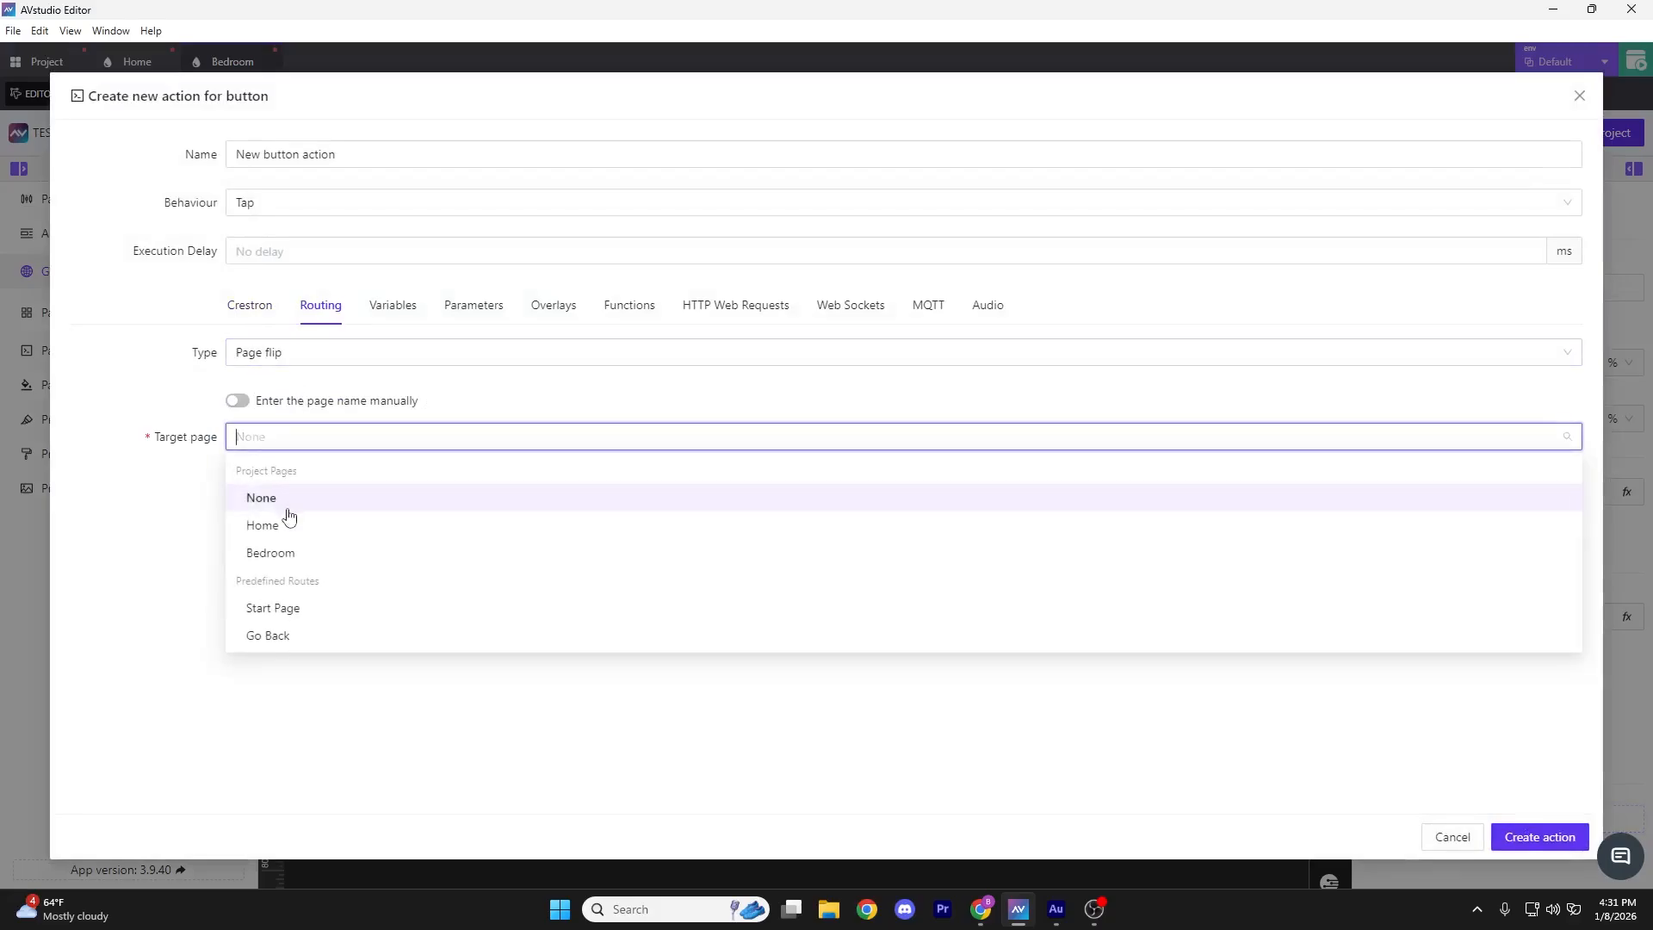
click(284, 522)
click(1543, 831)
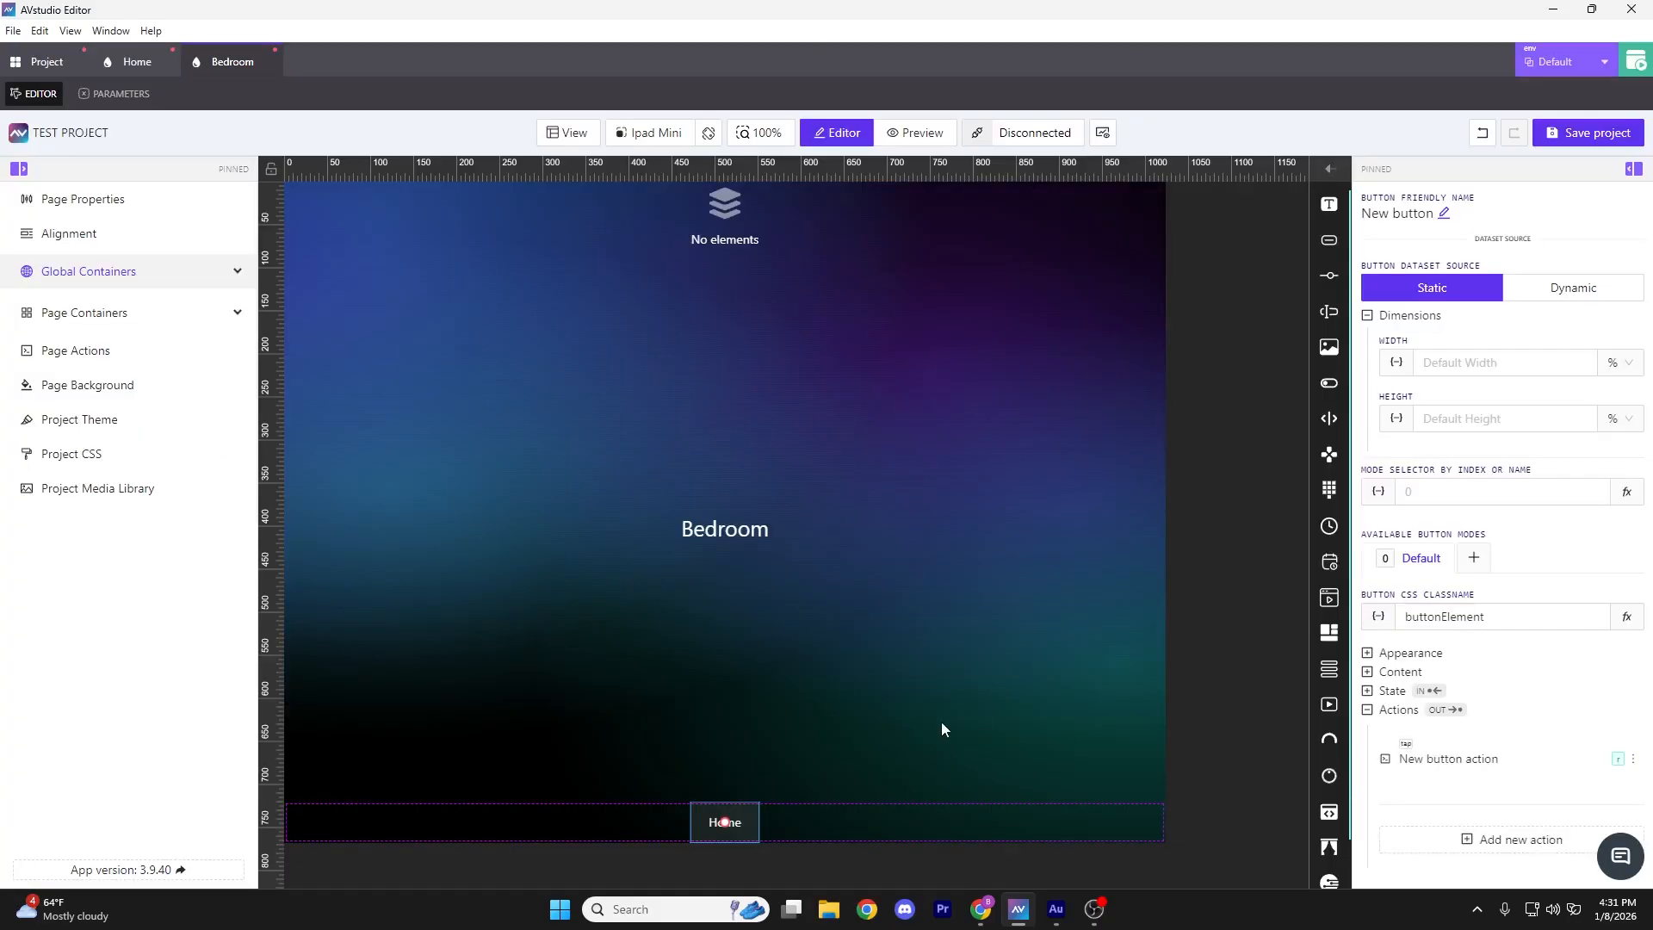
Delete the Home button from the Home page's bottom bar
click(120, 67)
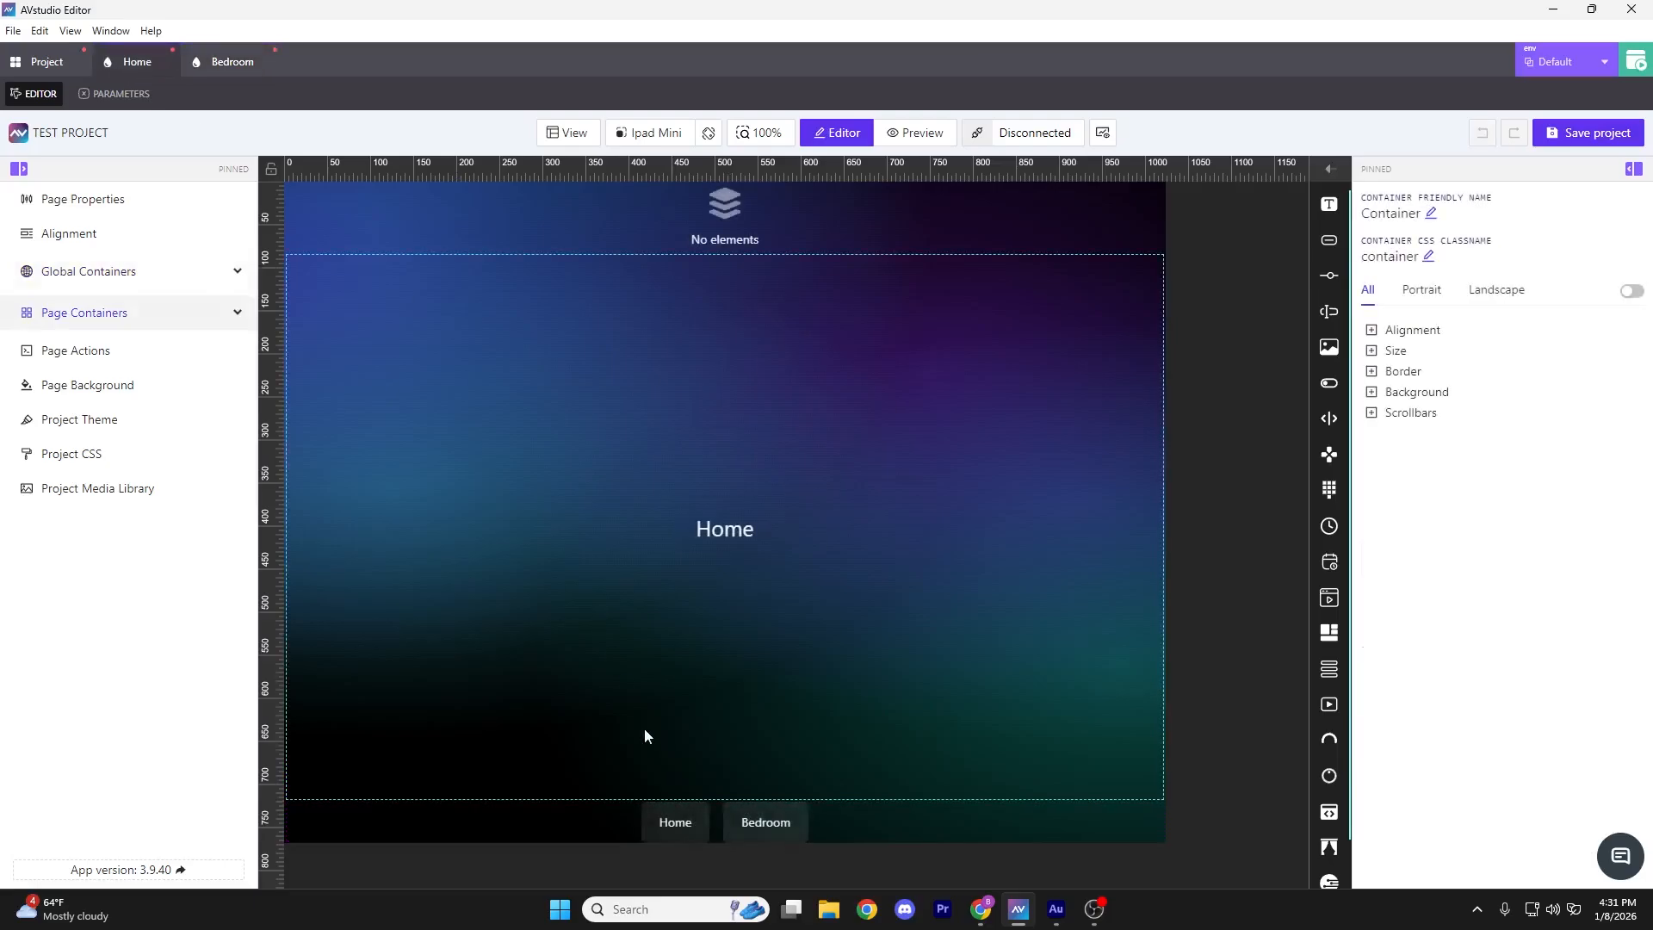
click(673, 827)
key(Delete)
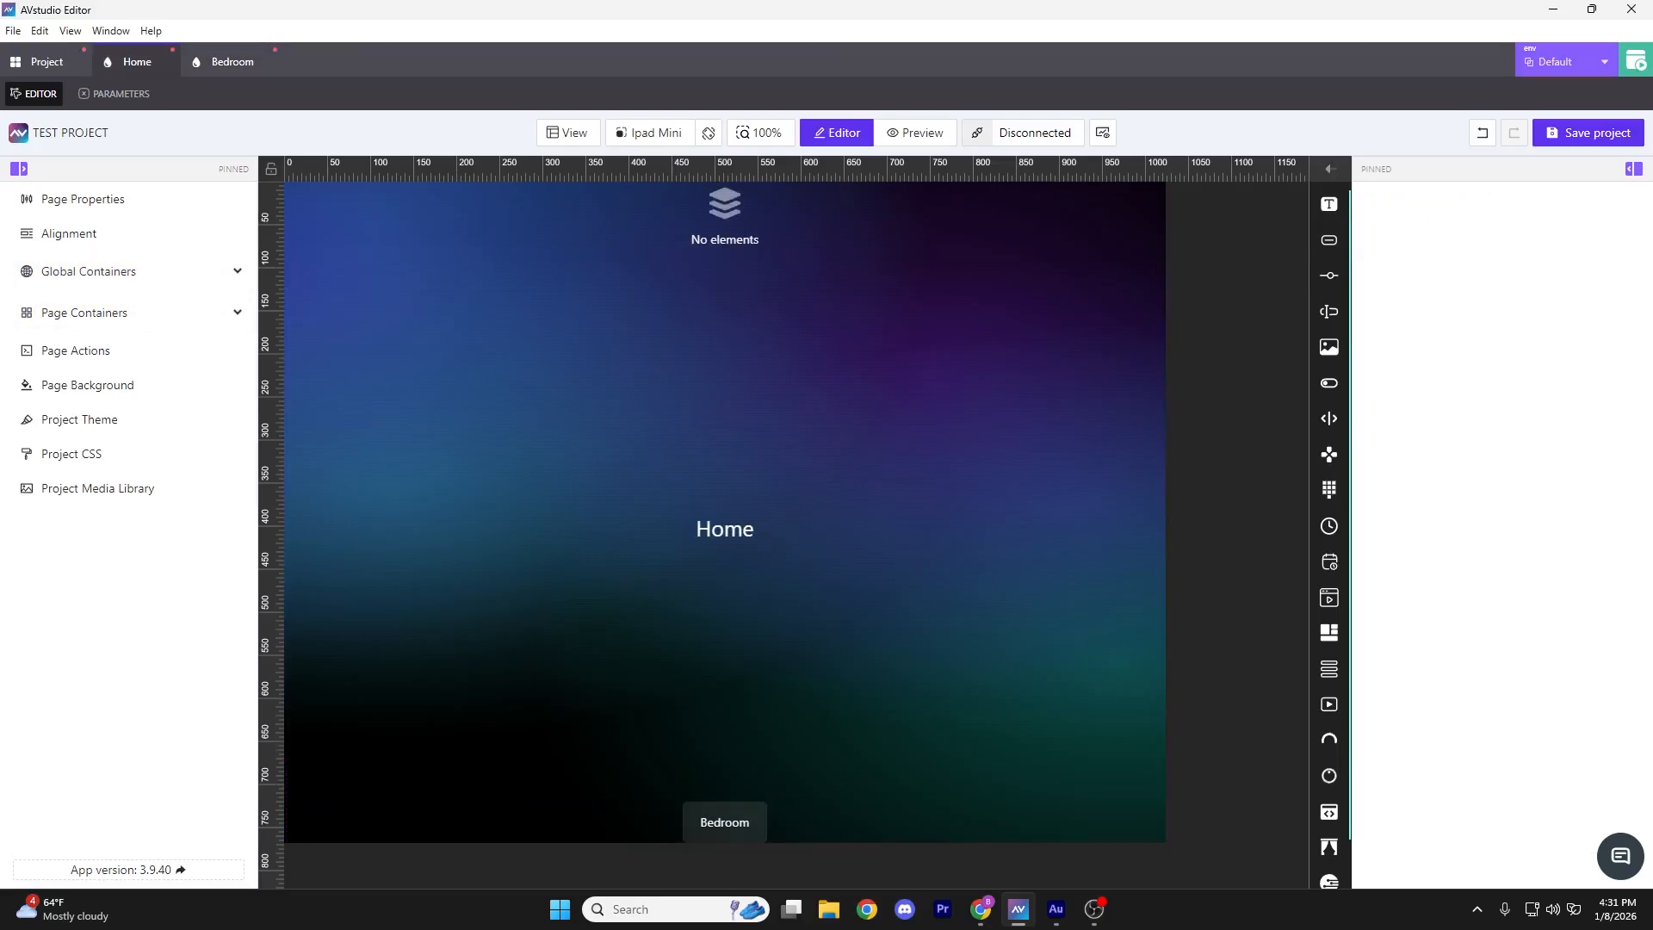
click(1636, 62)
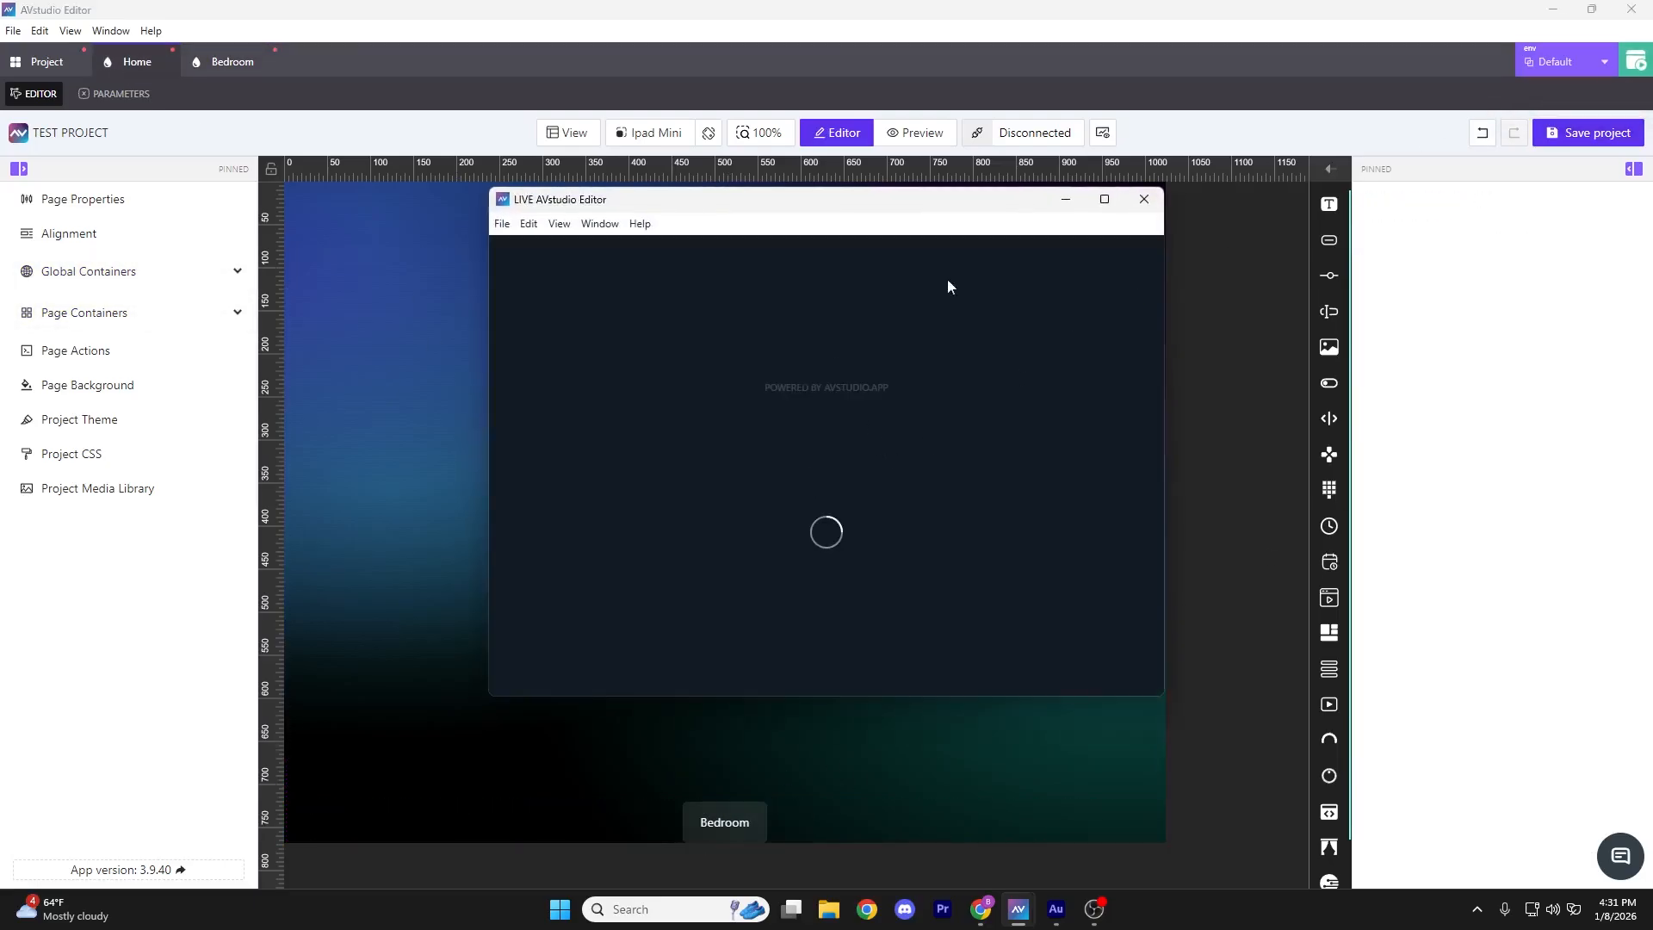
click(1116, 205)
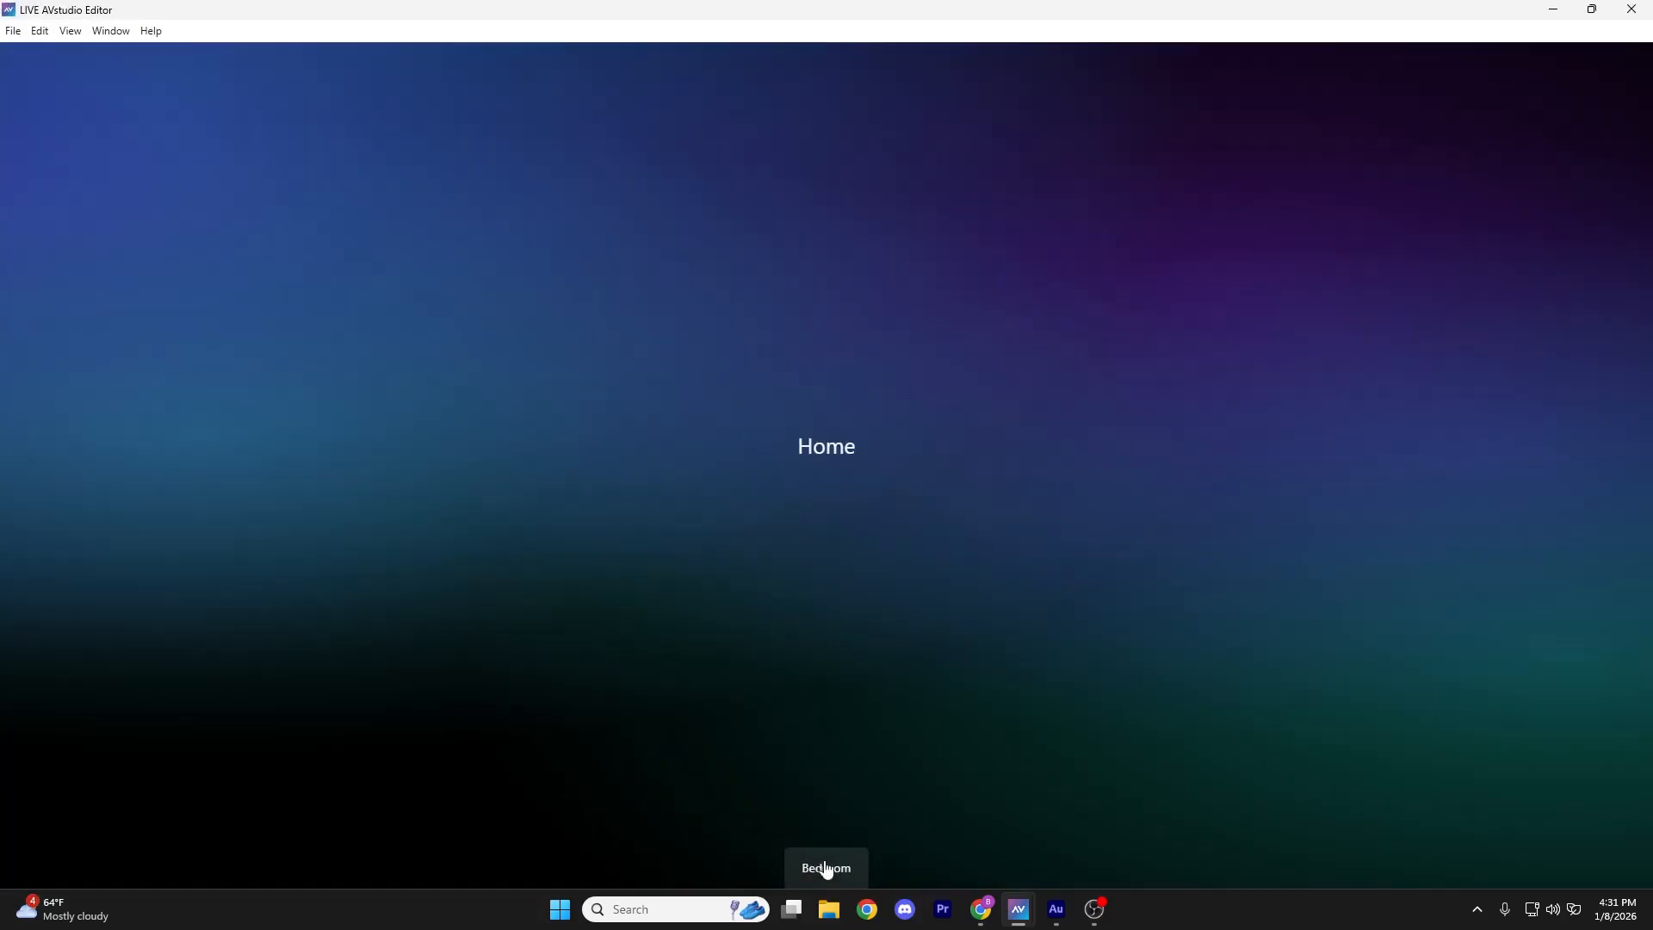
click(824, 869)
click(846, 867)
click(843, 865)
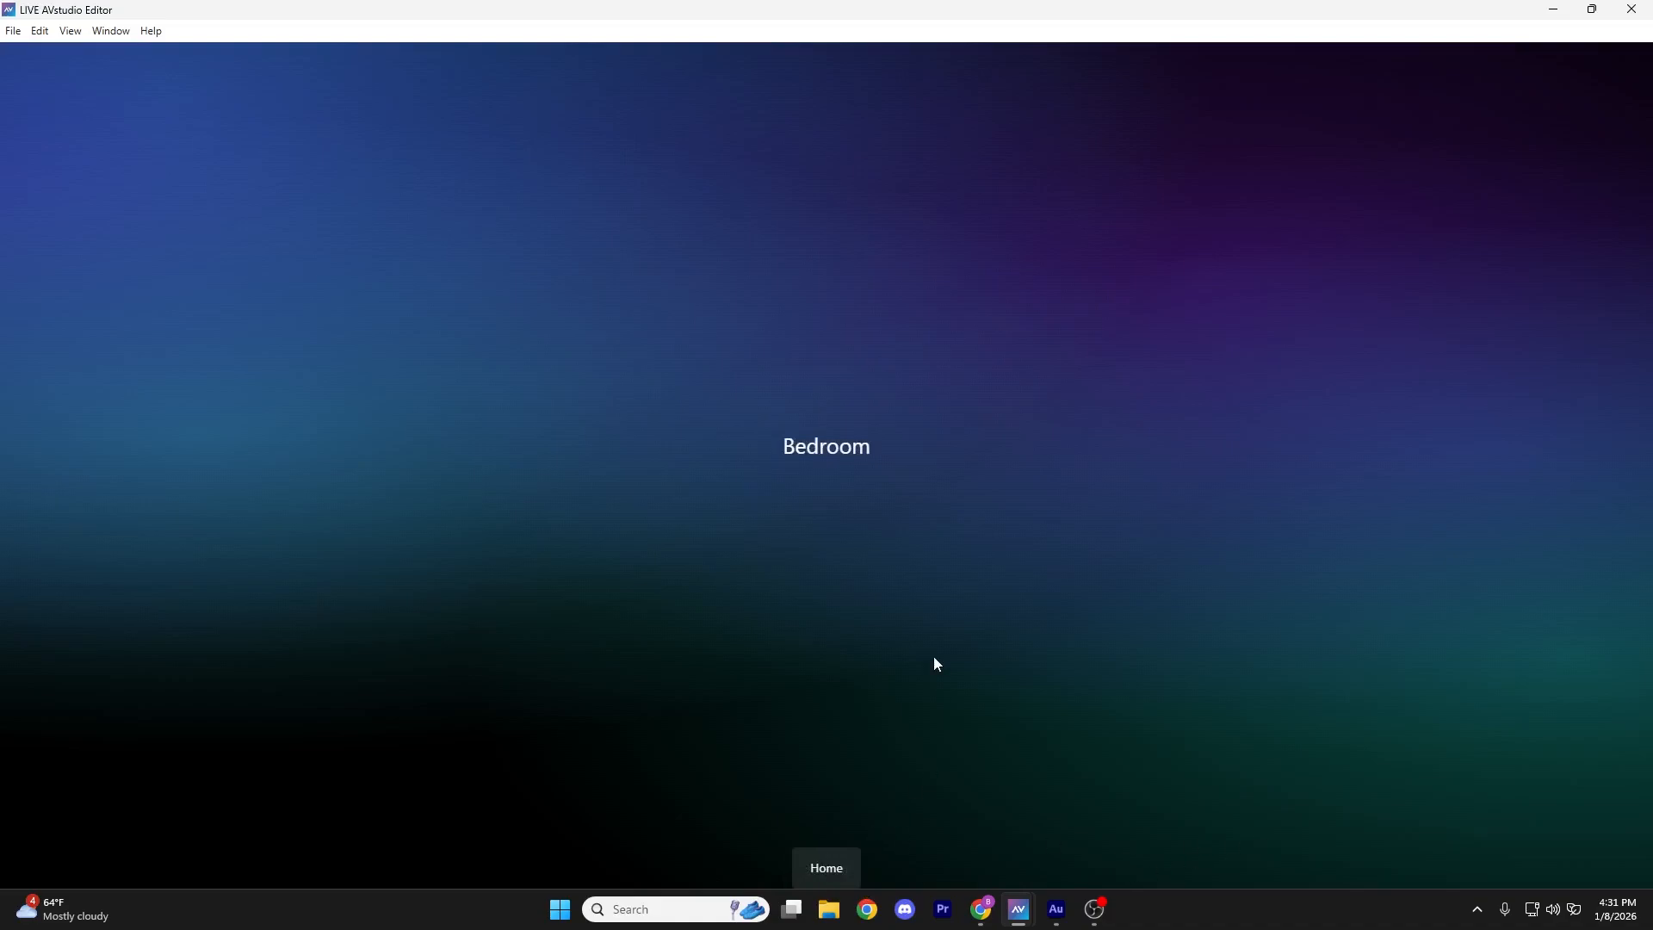
click(829, 870)
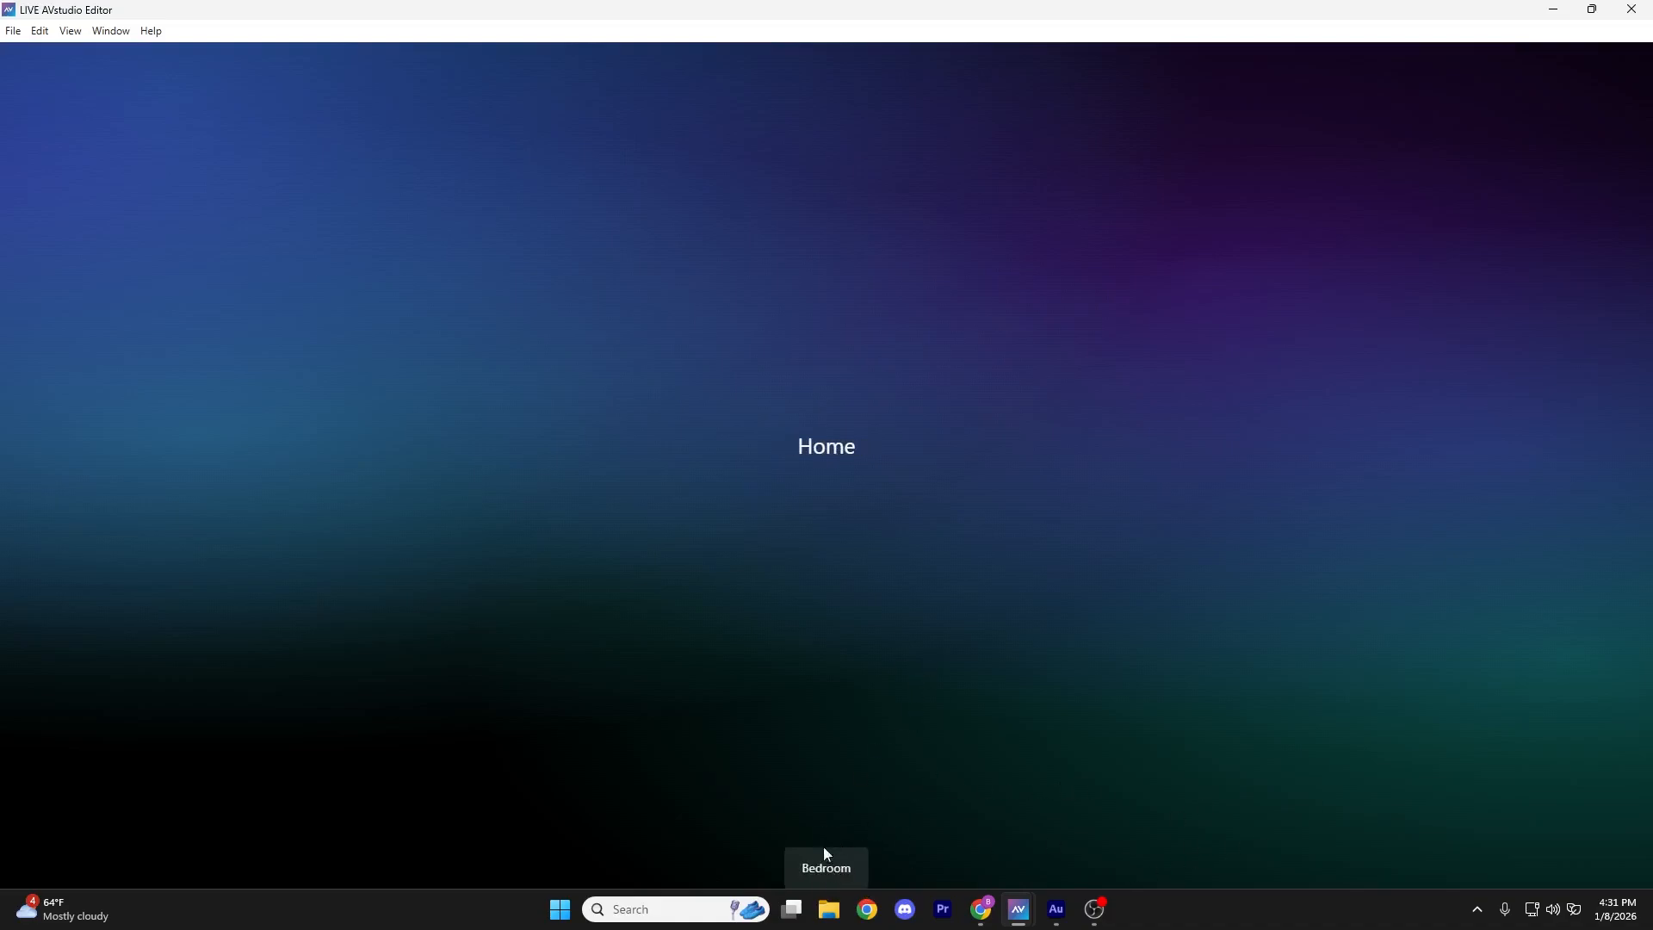
click(826, 865)
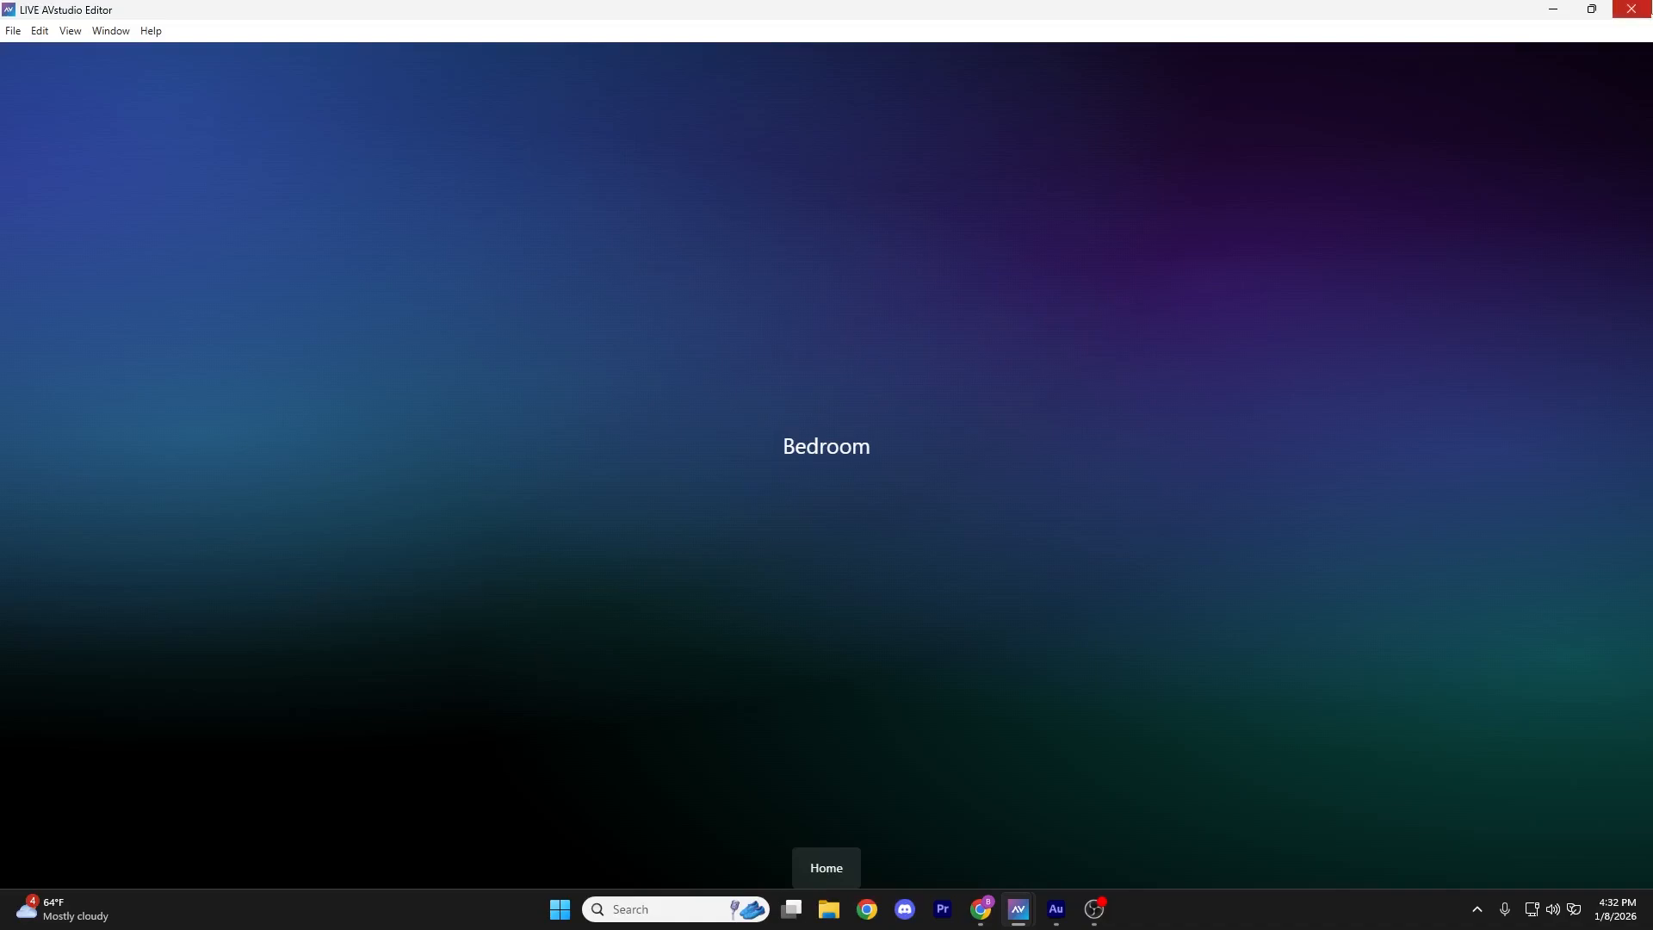
click(1632, 8)
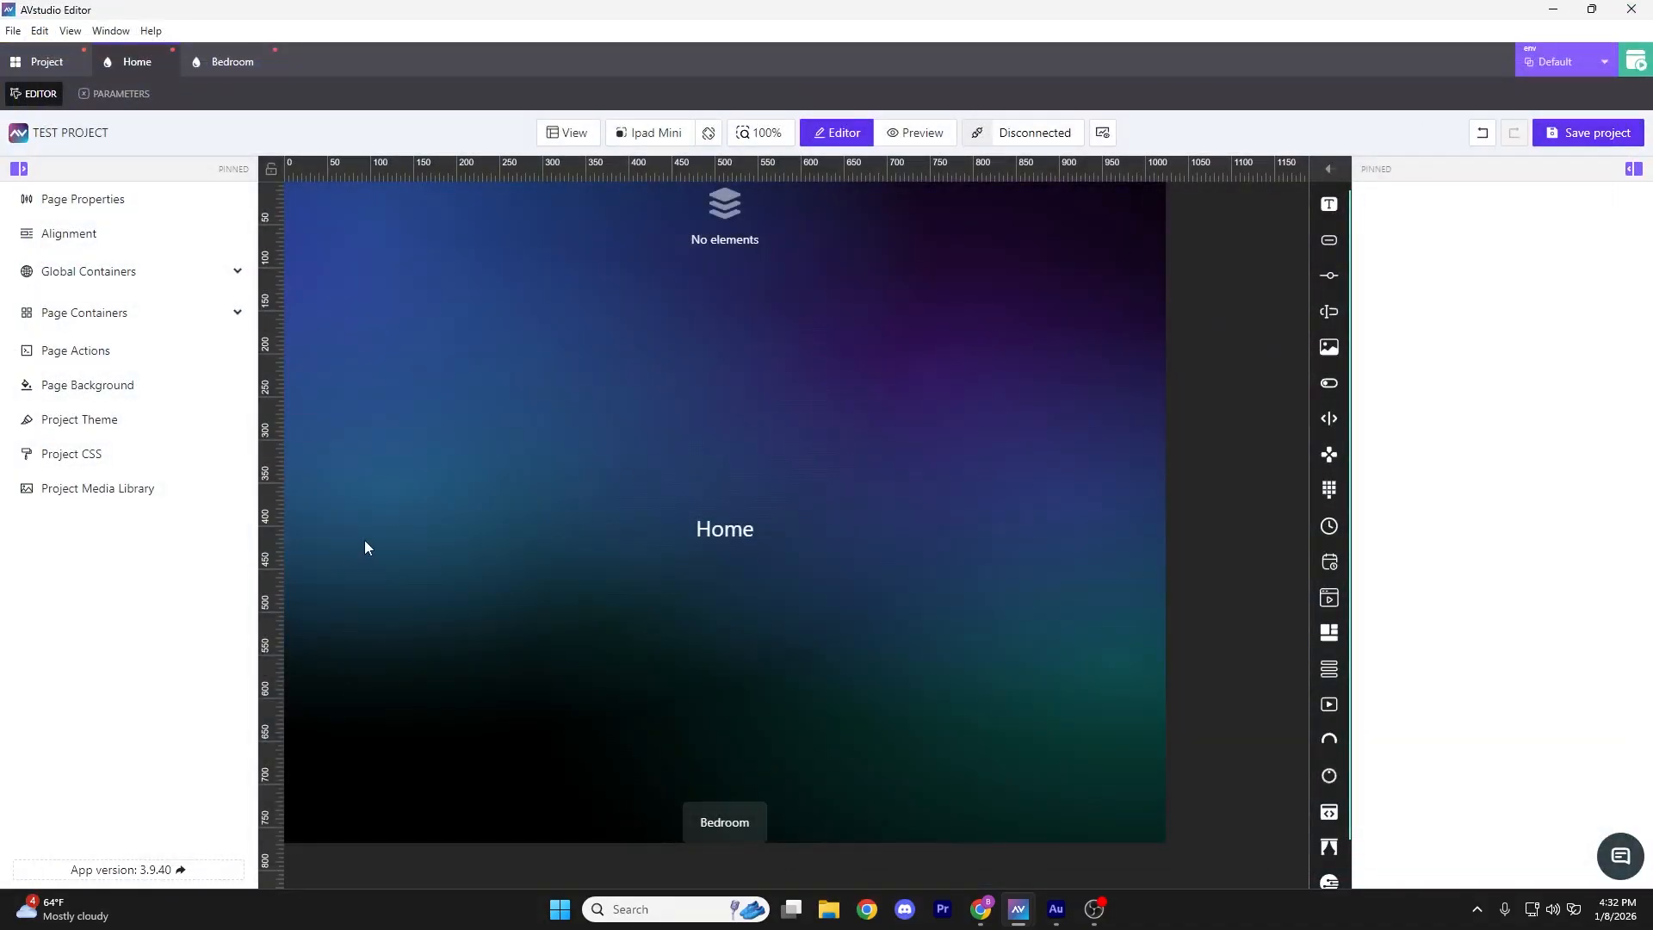
Set the Footer's landscape position to Right and launch a live preview of the project
click(37, 64)
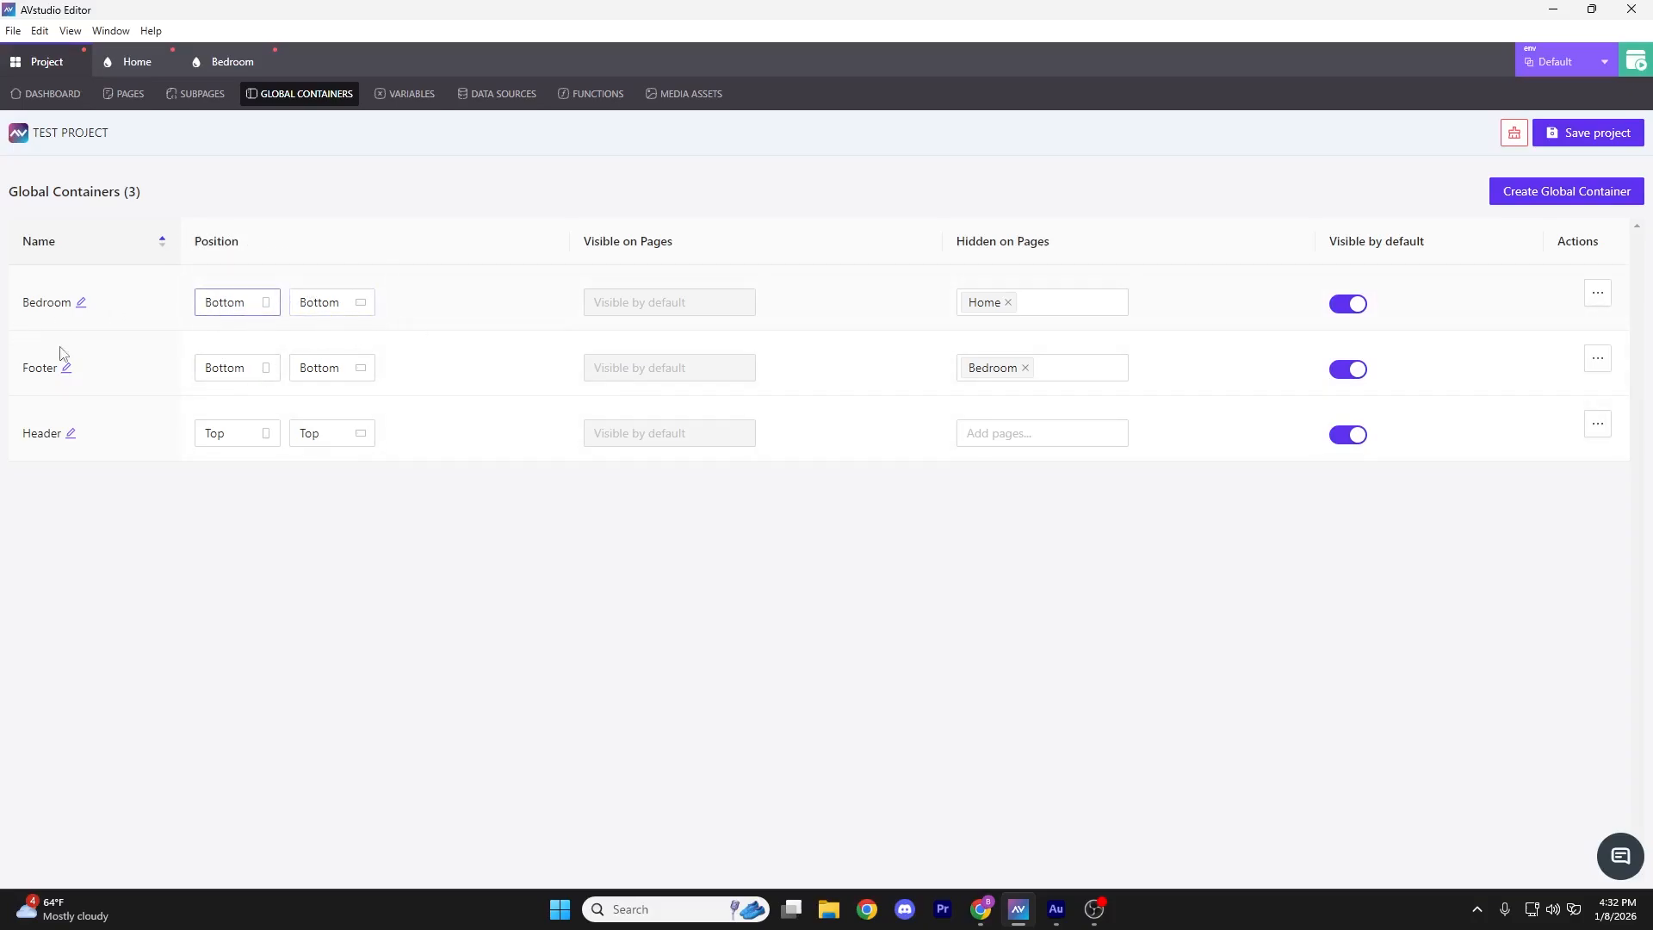
click(340, 370)
click(345, 431)
click(1644, 61)
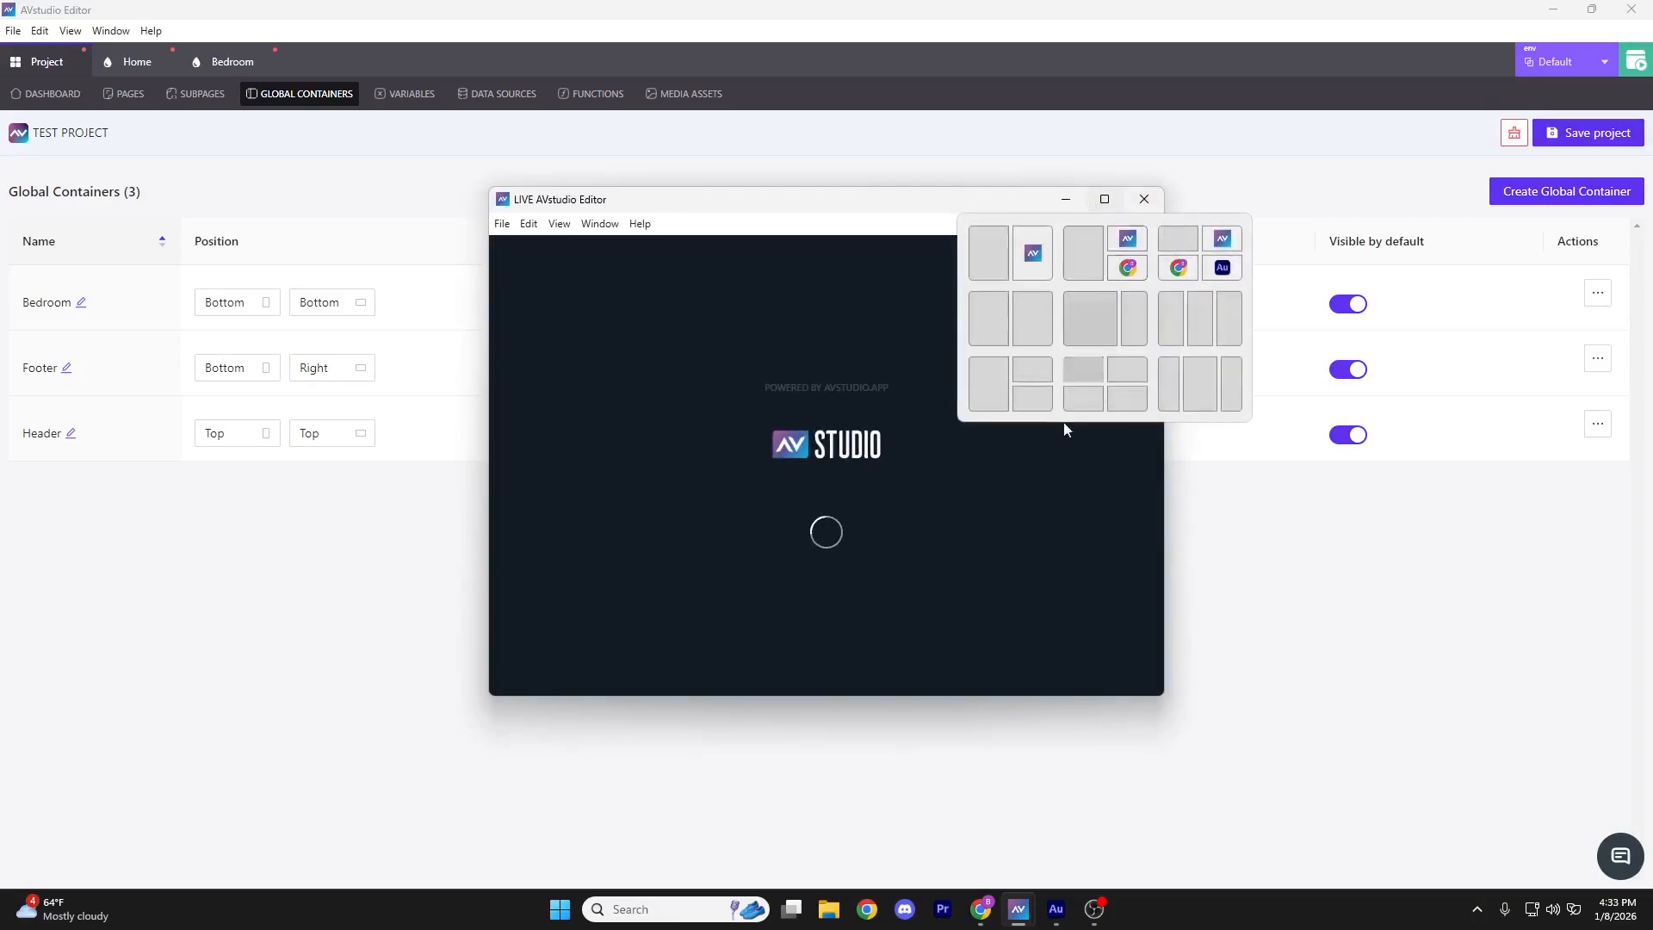
Set the Footer's portrait position to Right and its landscape position to Bottom
drag(1163, 693, 769, 793)
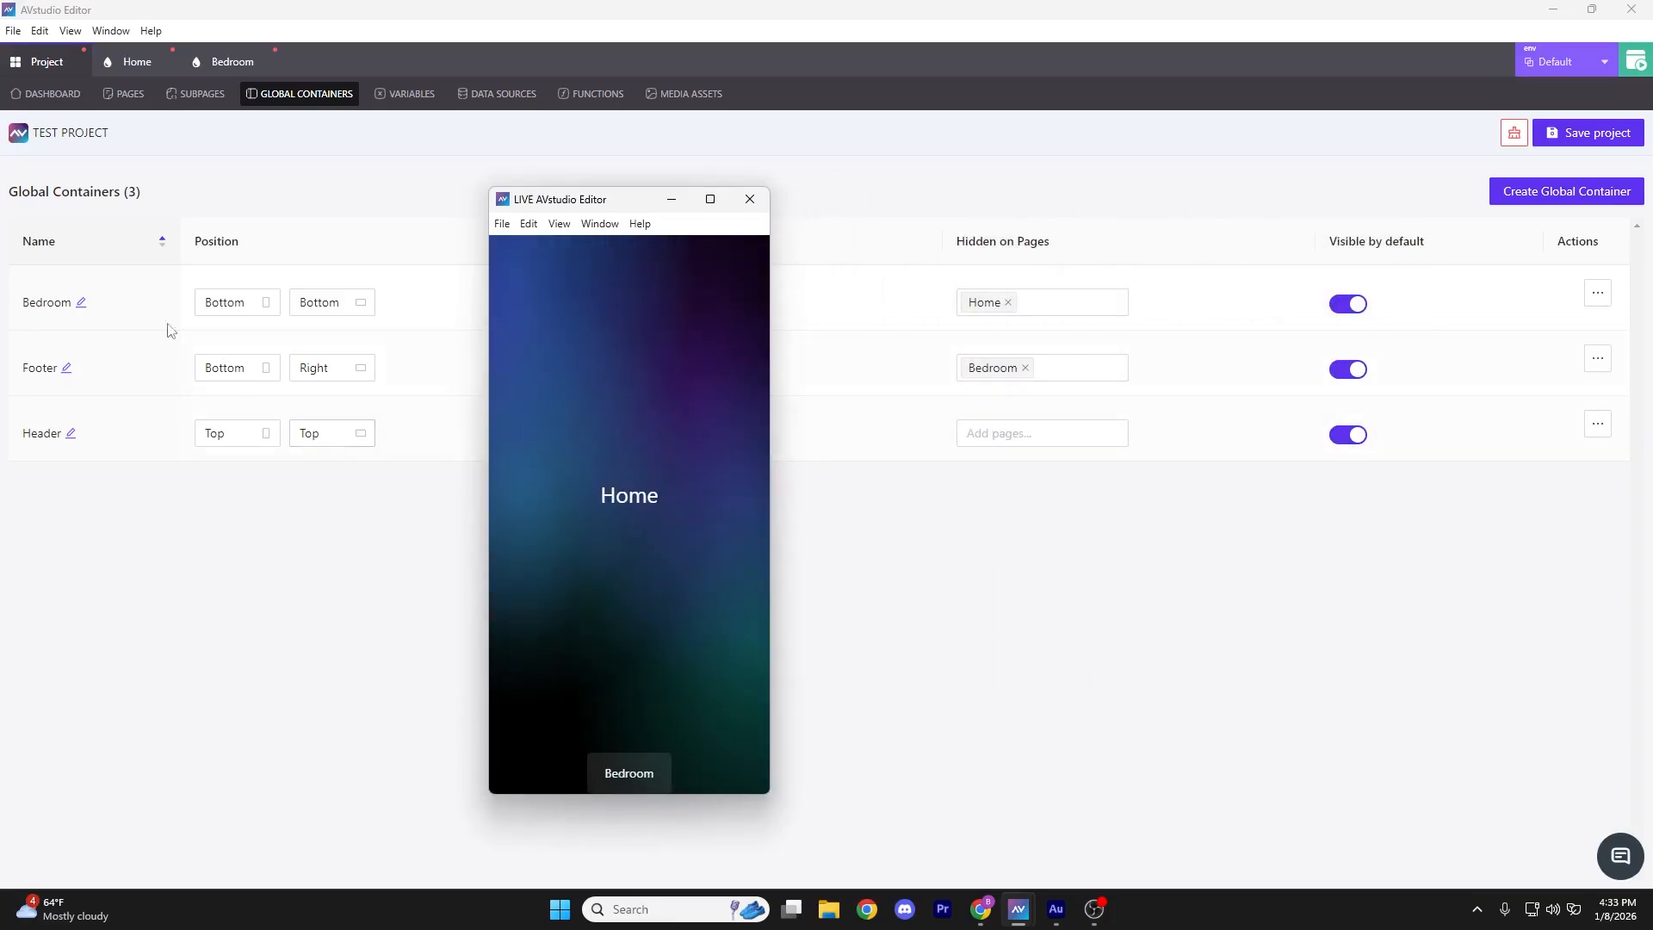
click(279, 374)
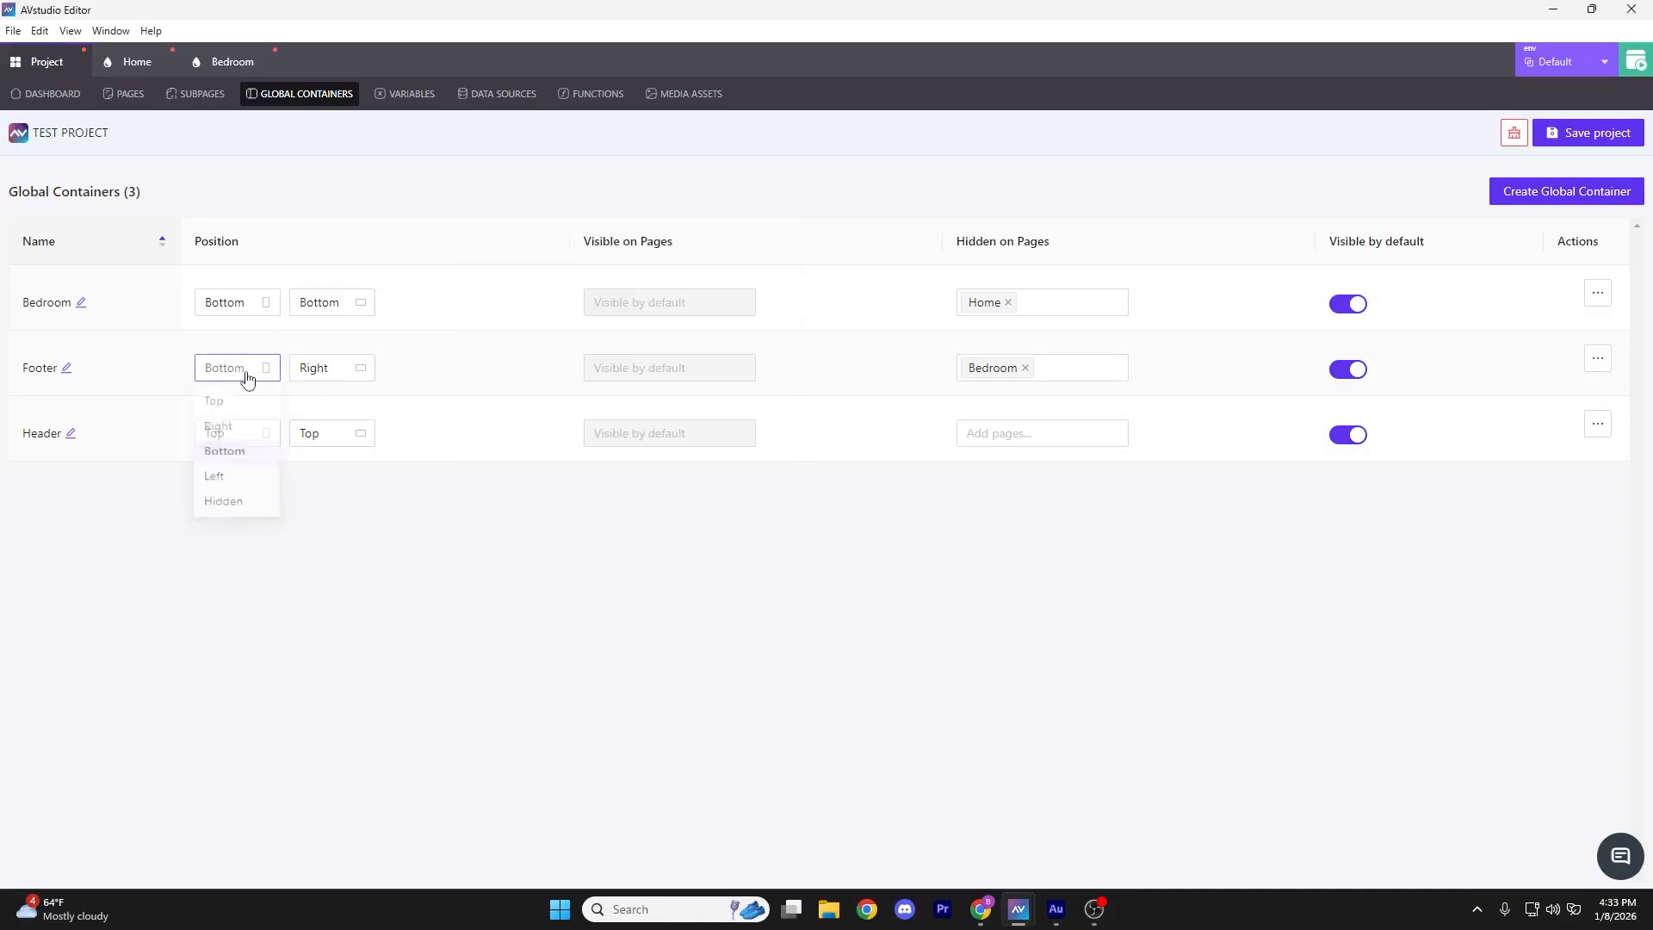
click(242, 429)
click(349, 372)
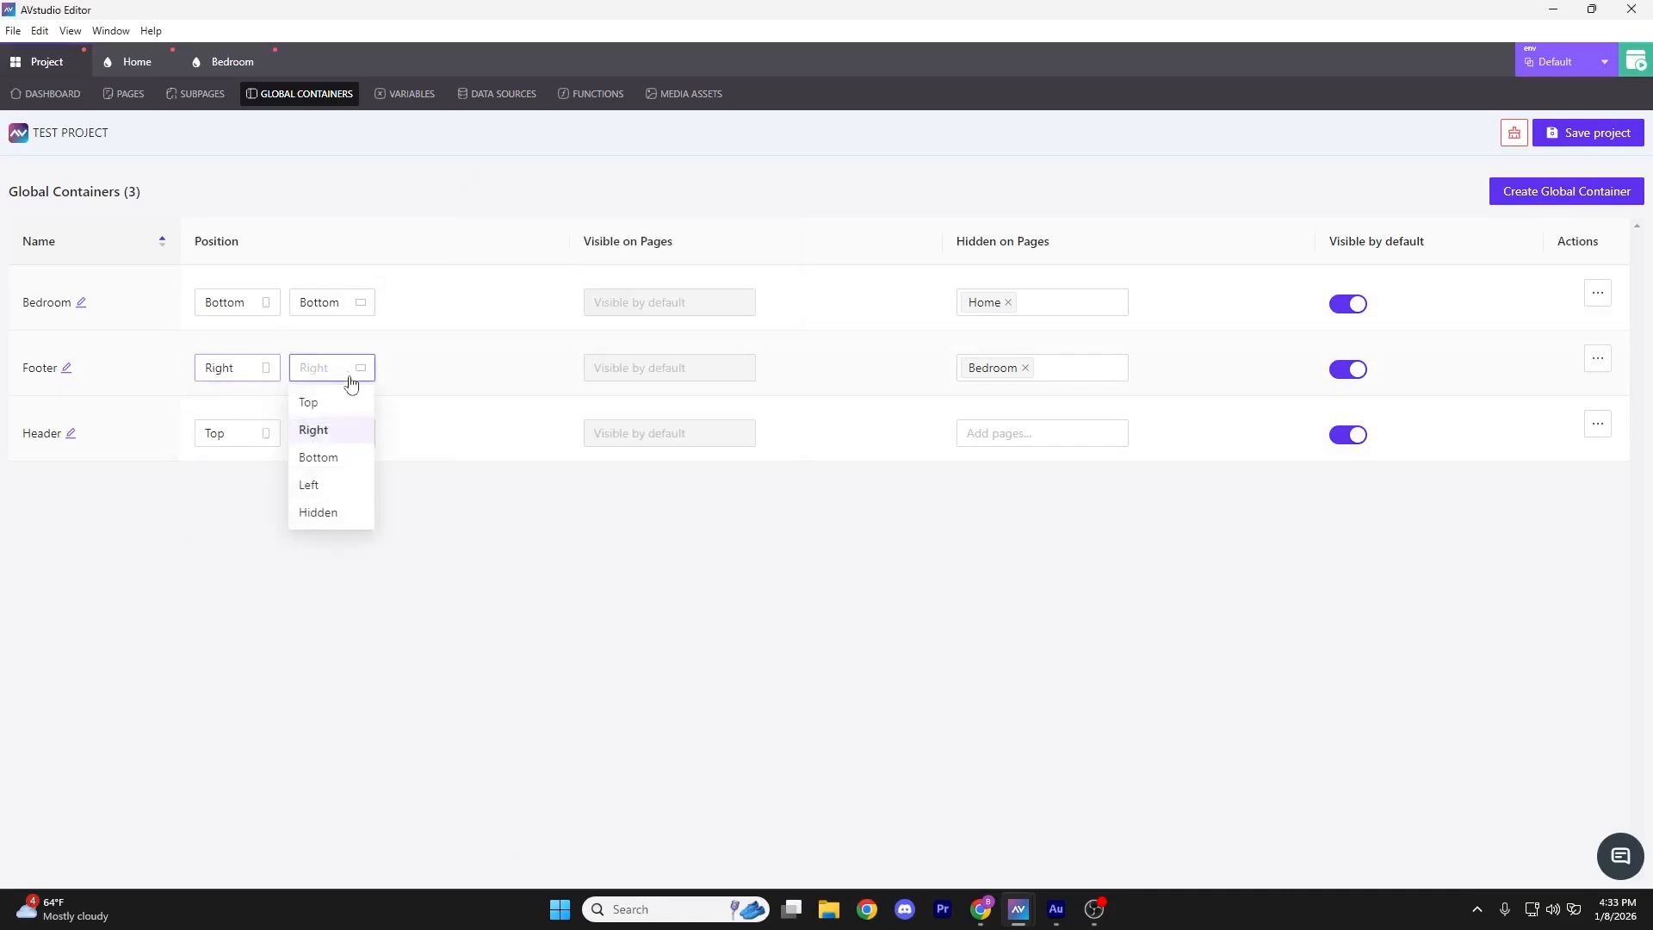
click(319, 457)
Resize the live preview into a landscape shape and show it full screen
click(1106, 907)
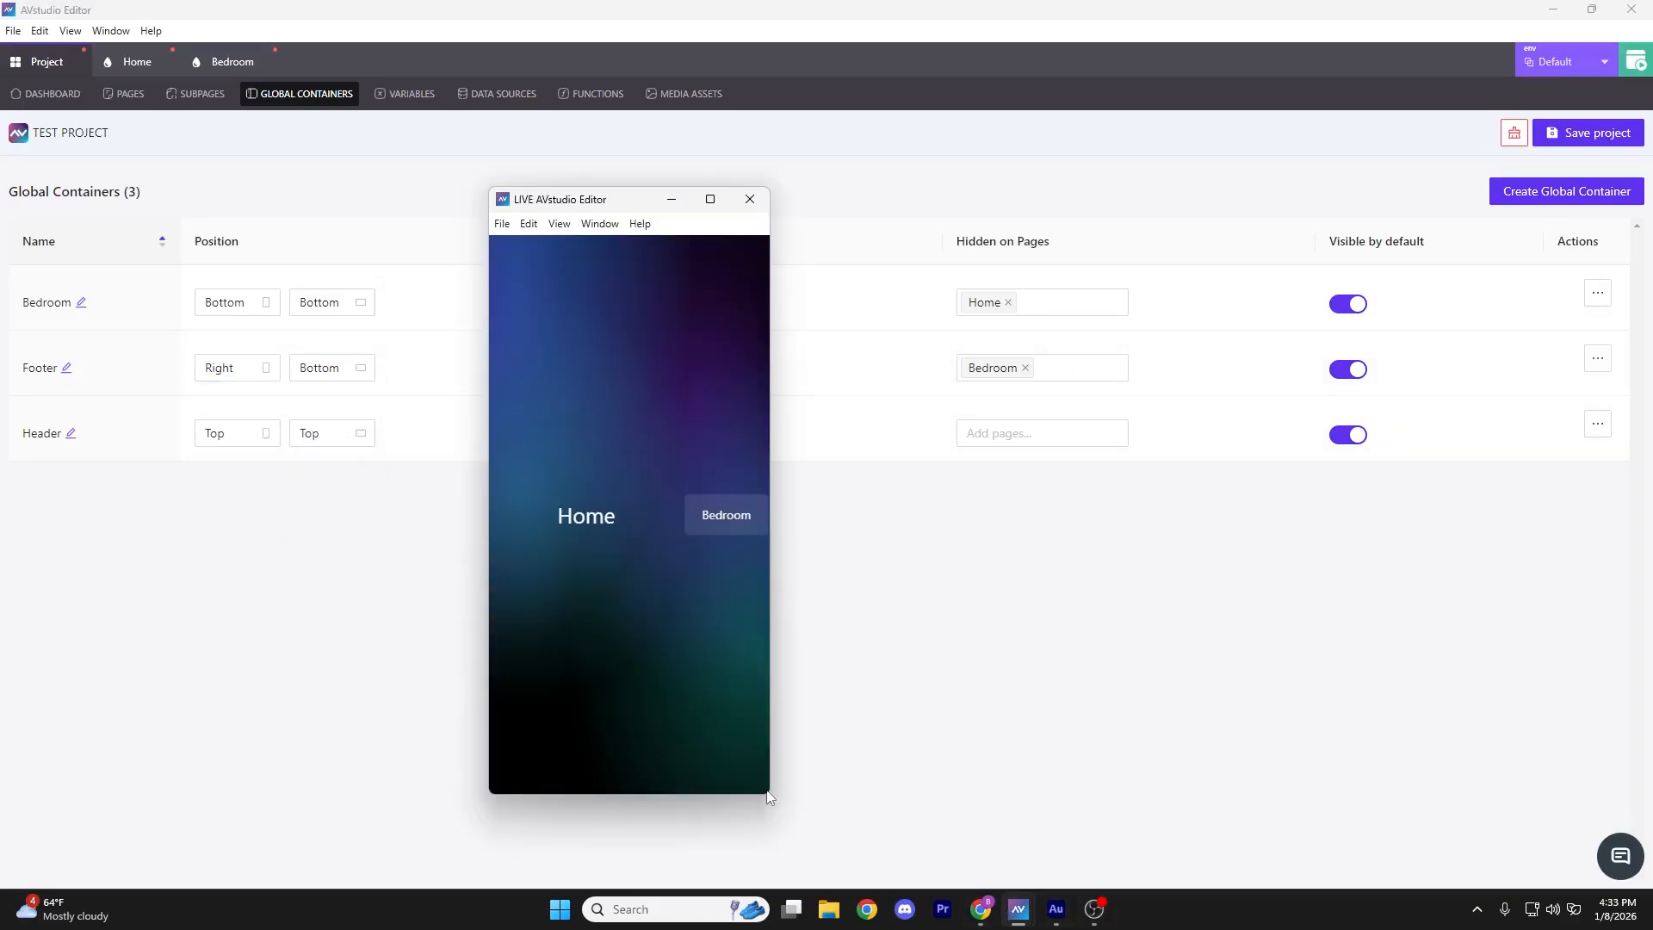
drag(770, 792, 1325, 750)
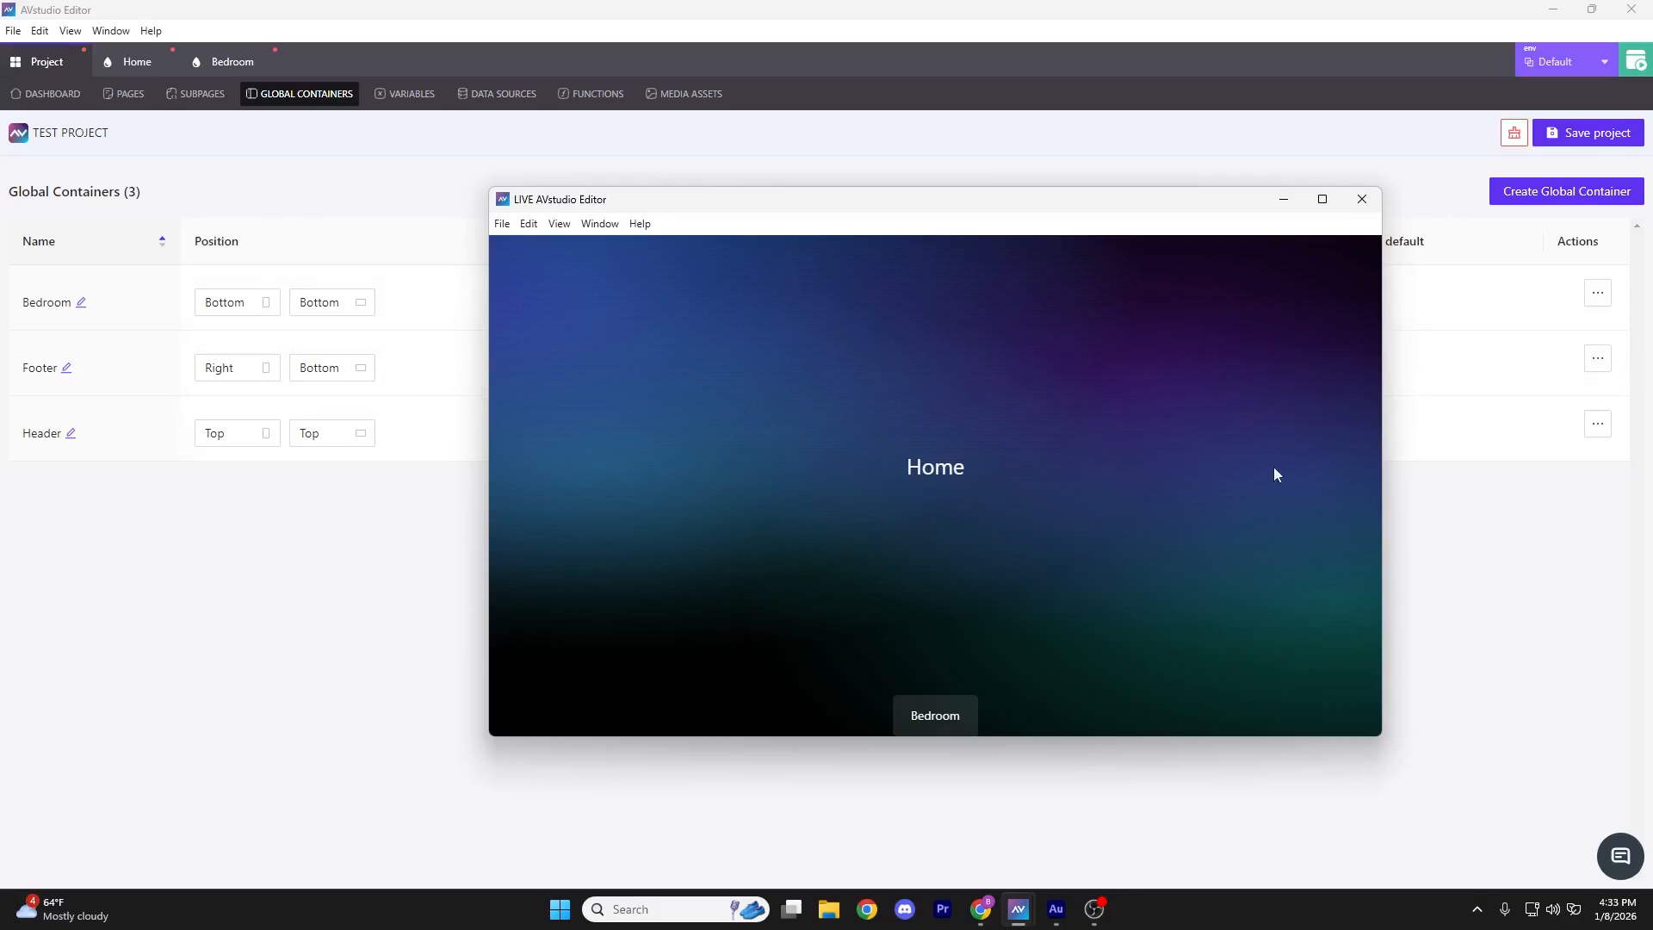
click(1321, 201)
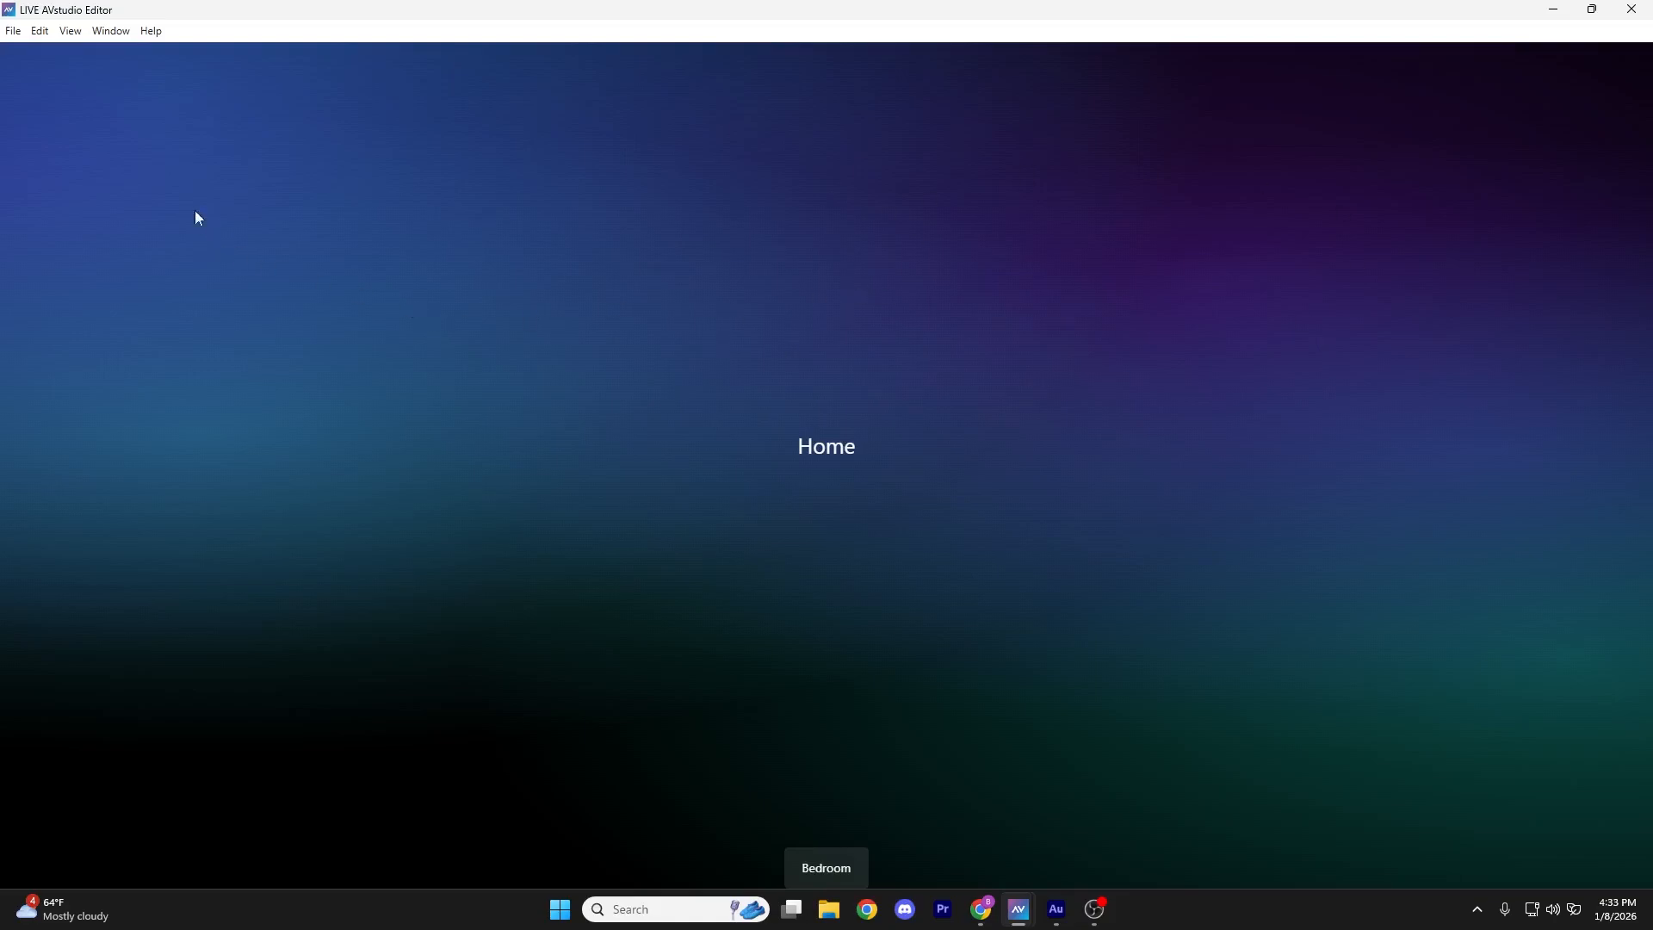
click(70, 31)
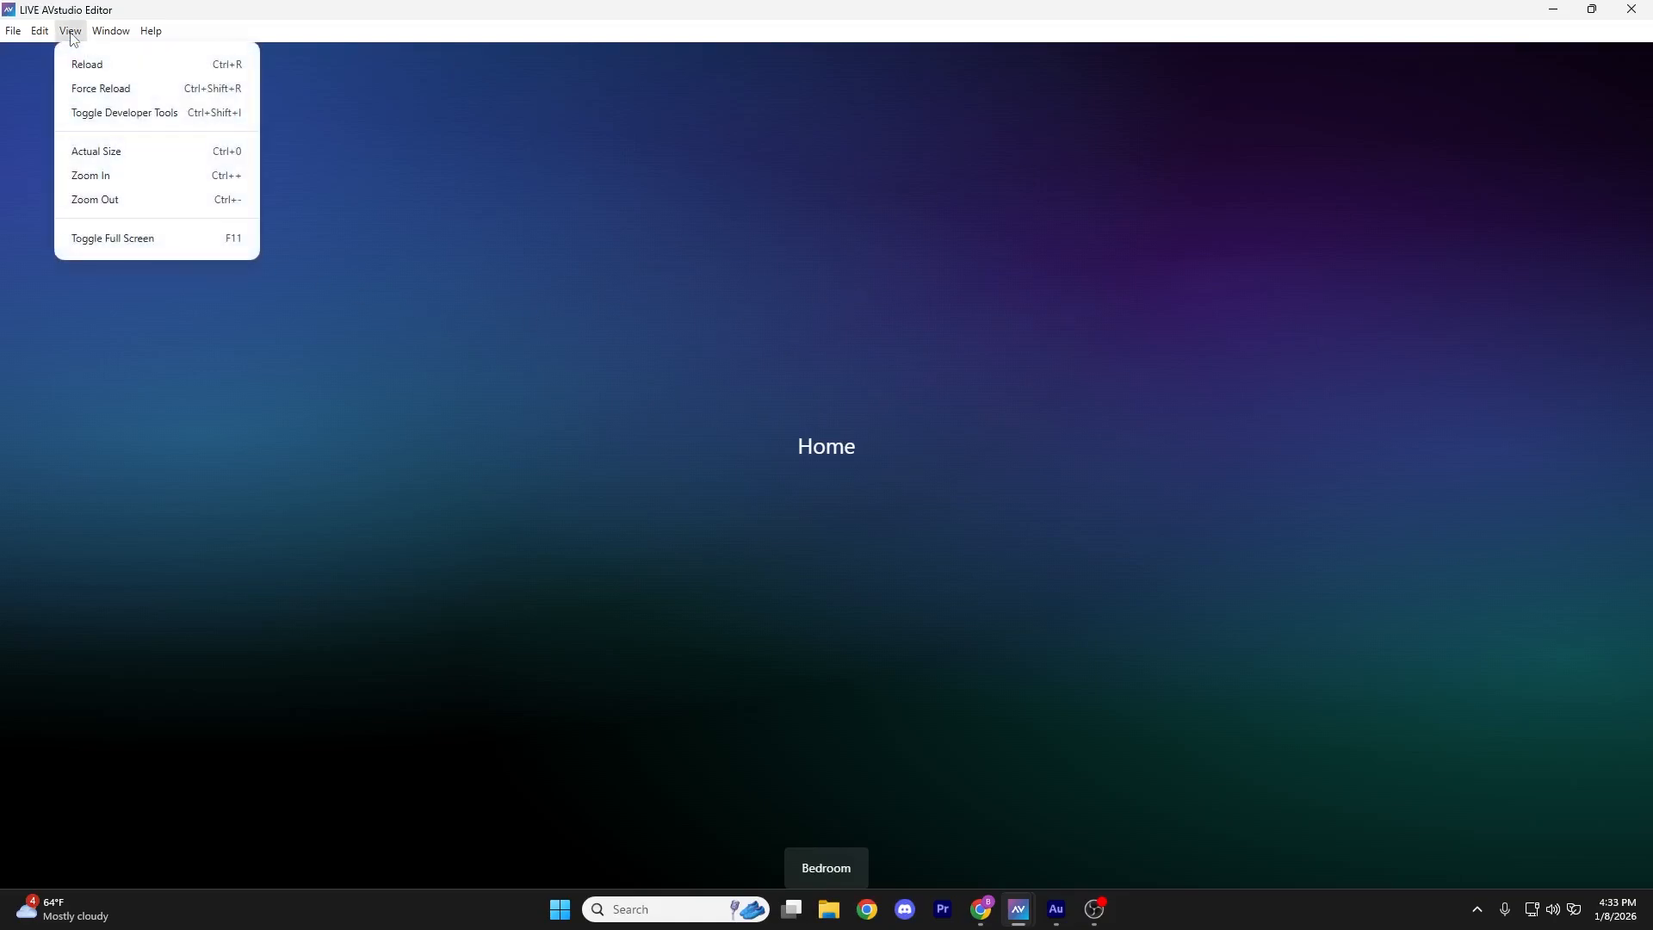
Turn on developer tools with device emulation and review the emulated device settings
click(122, 114)
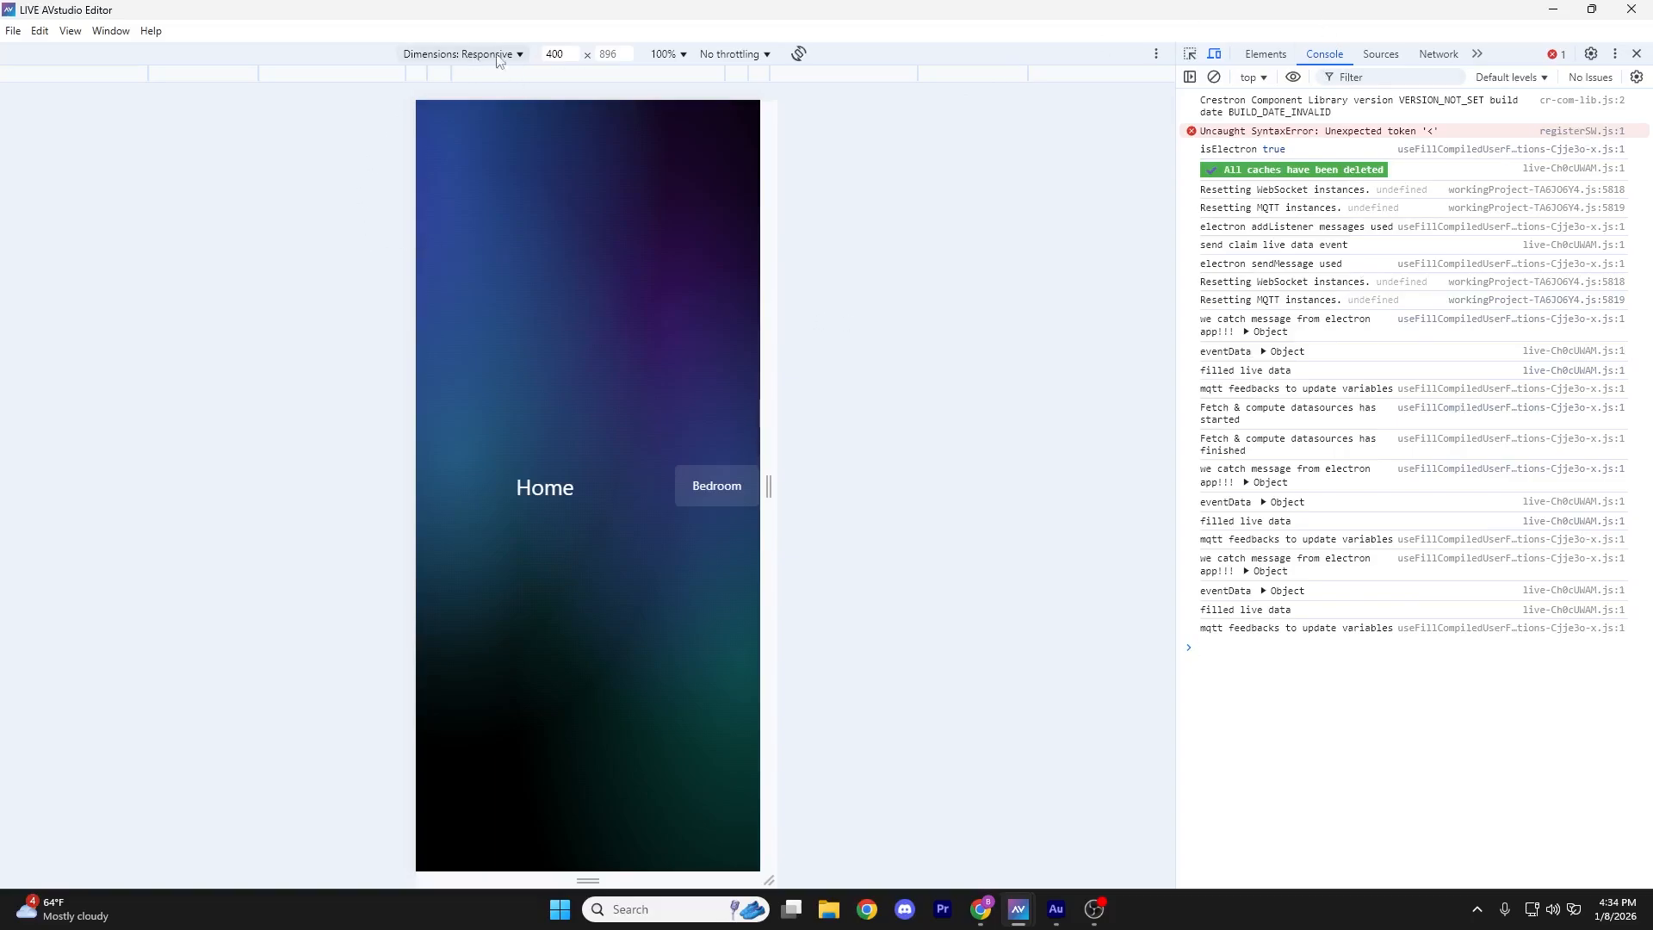
click(500, 55)
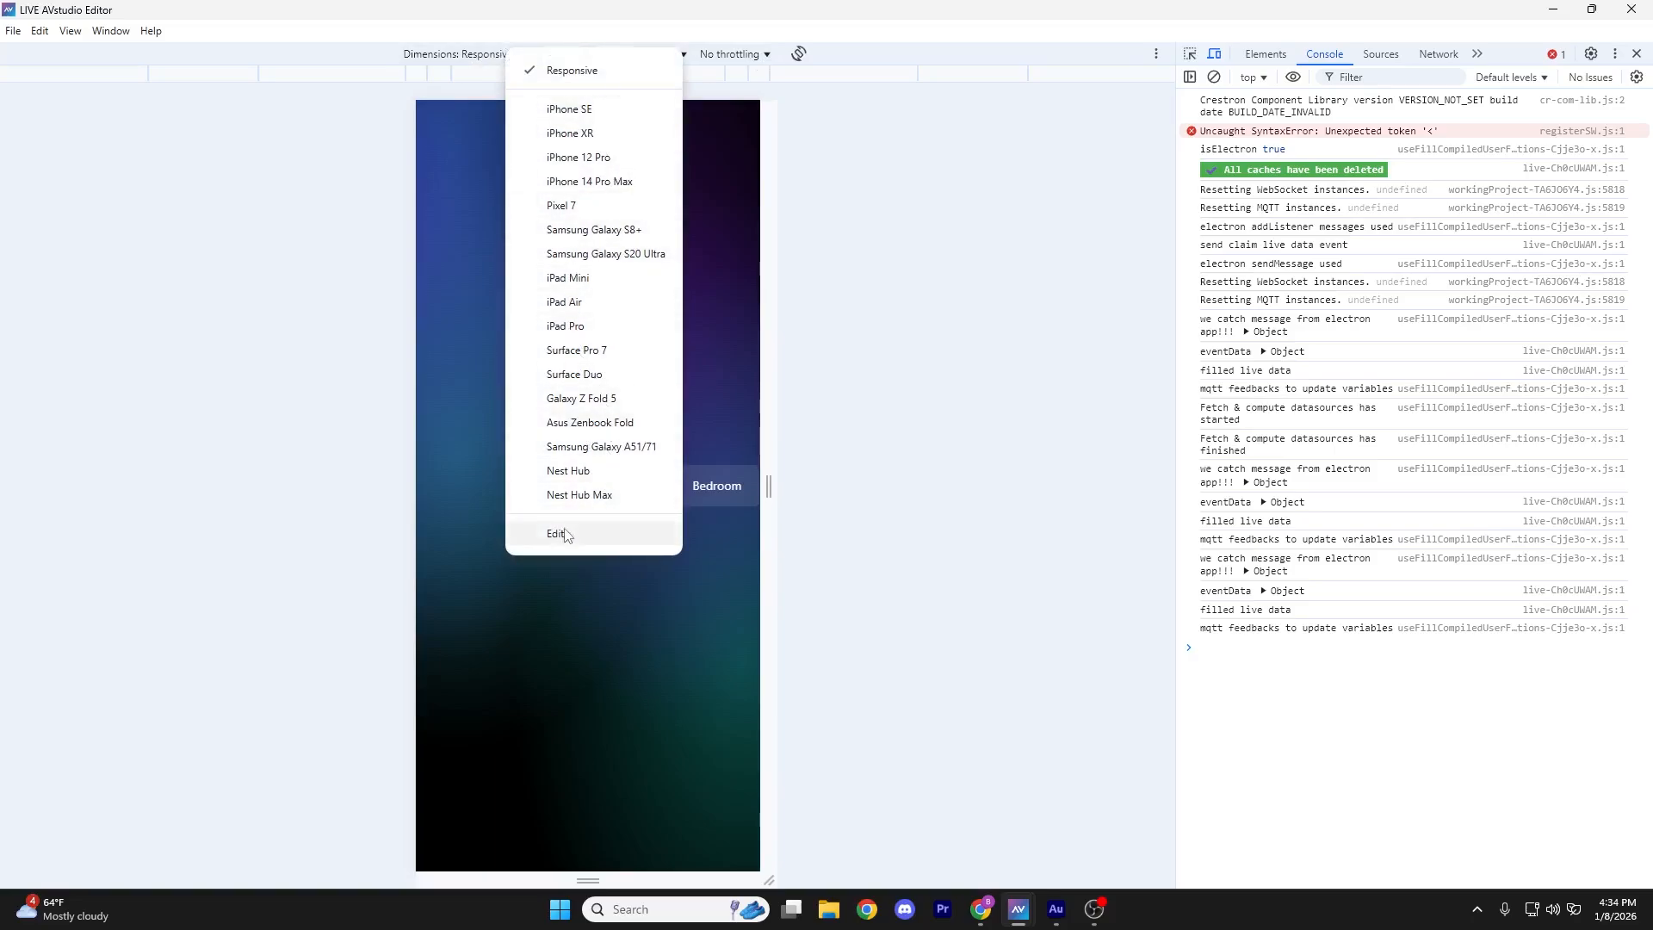
click(561, 534)
scroll(1400, 494, down, 4)
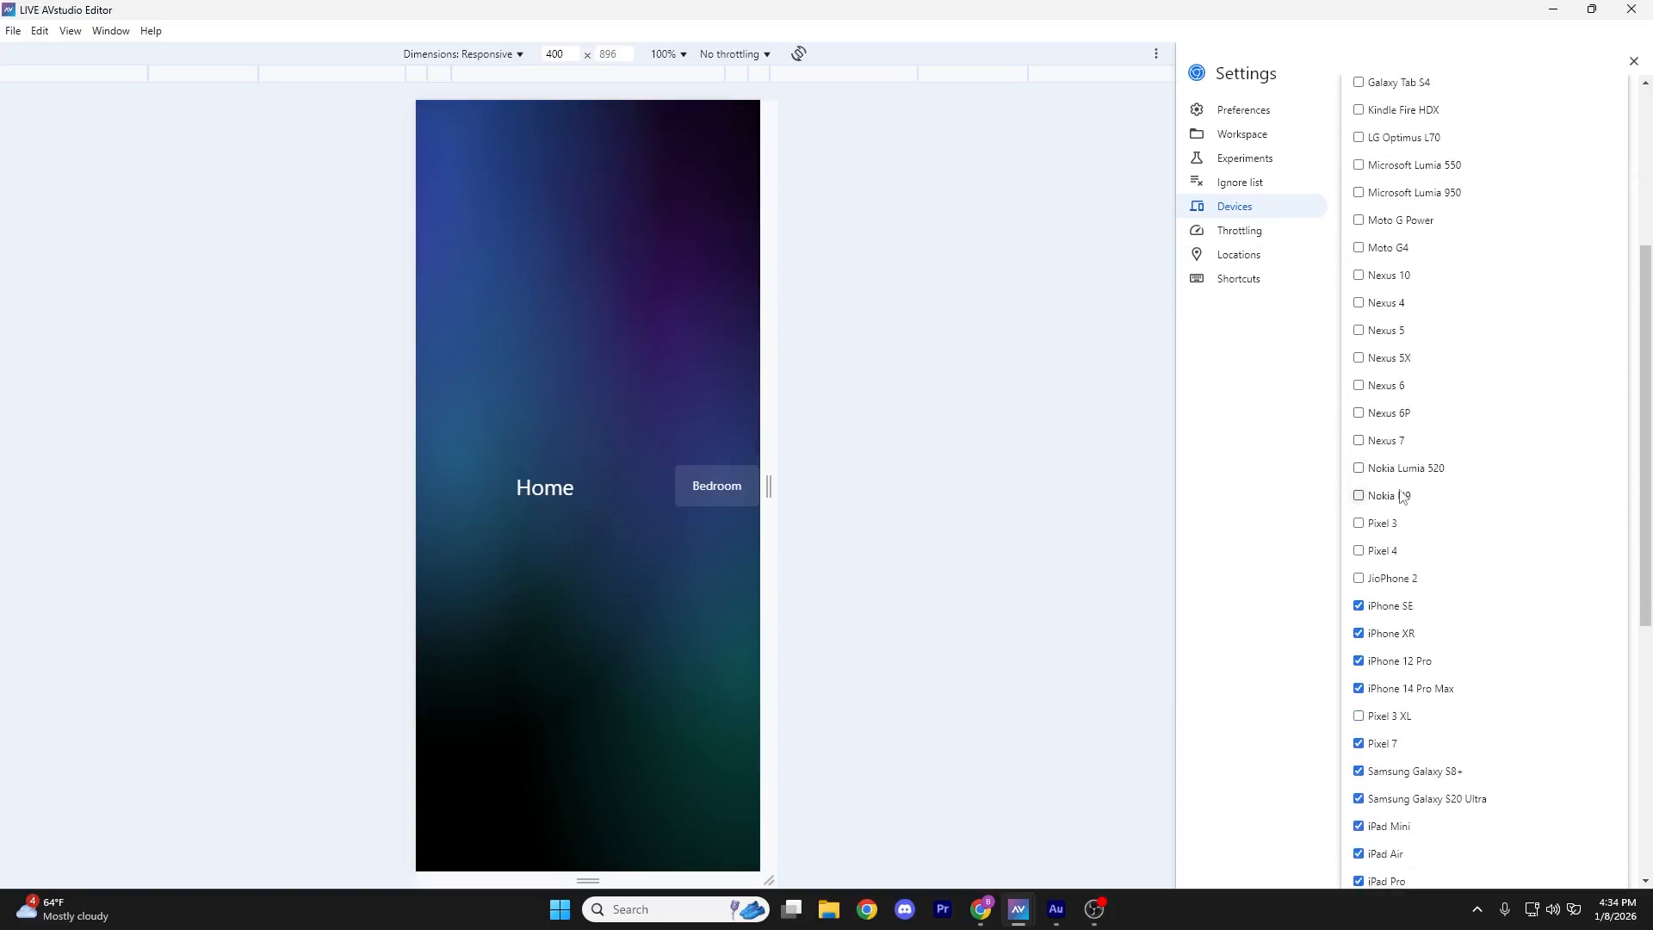
scroll(1401, 495, up, 5)
click(1633, 61)
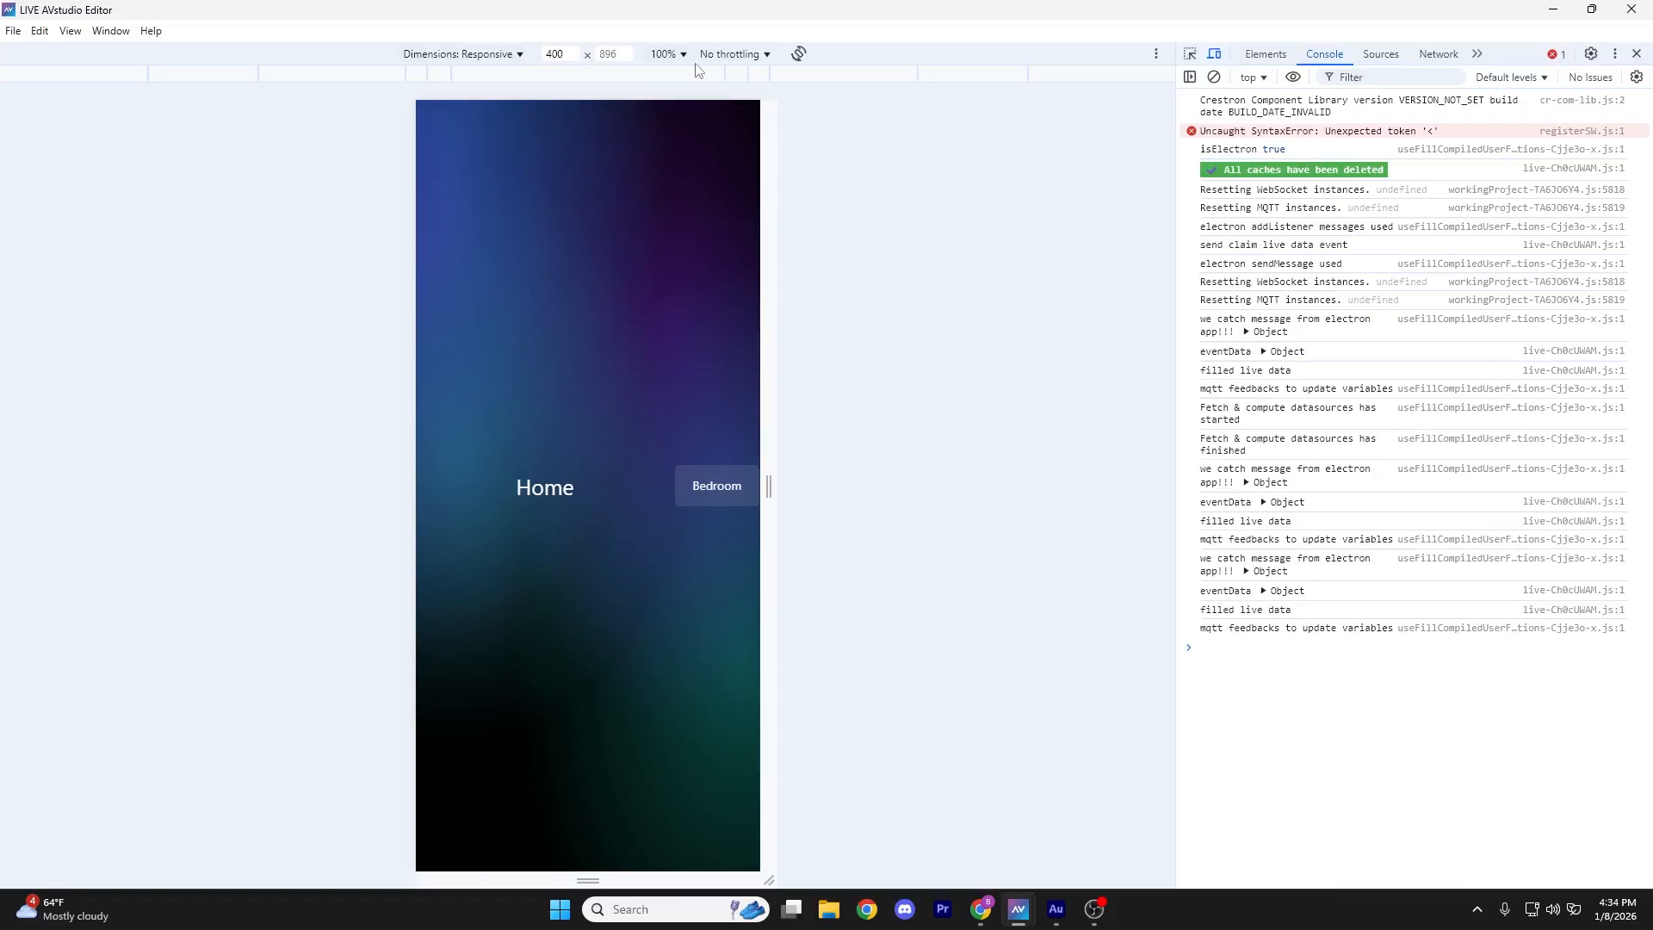
Rotate the emulated screen between landscape and portrait twice, ending in portrait
click(799, 55)
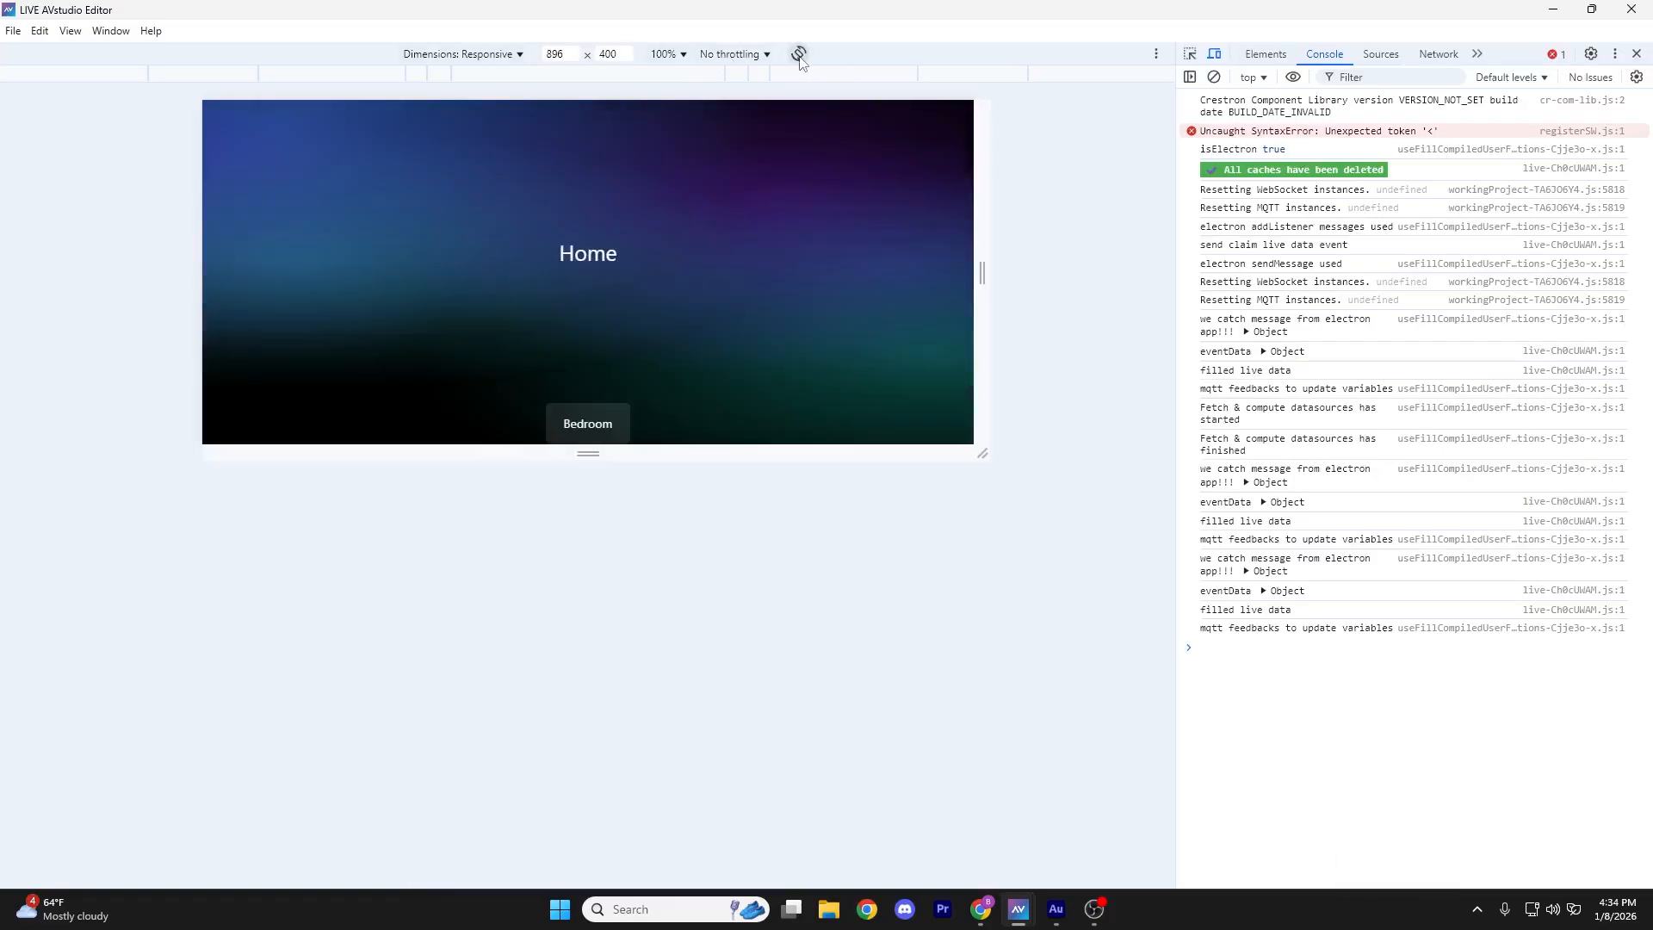
click(799, 55)
click(799, 55)
click(799, 57)
Emulate an iPad Pro and rotate it repeatedly, ending at 1024 × 1366 portrait
click(463, 54)
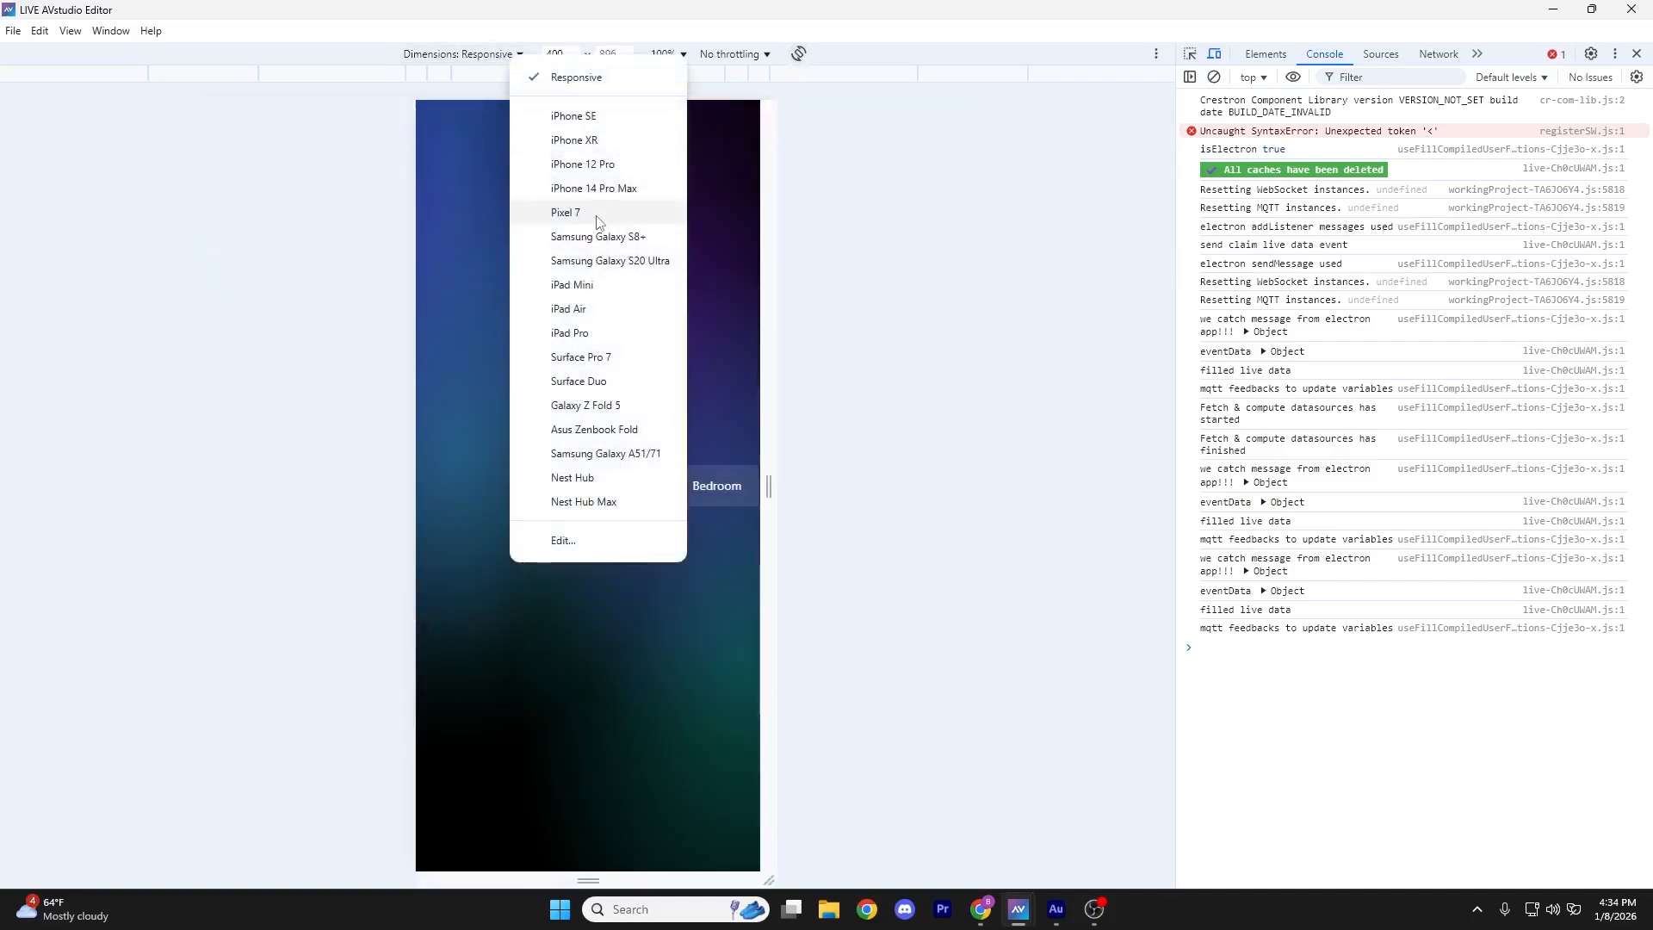
click(607, 333)
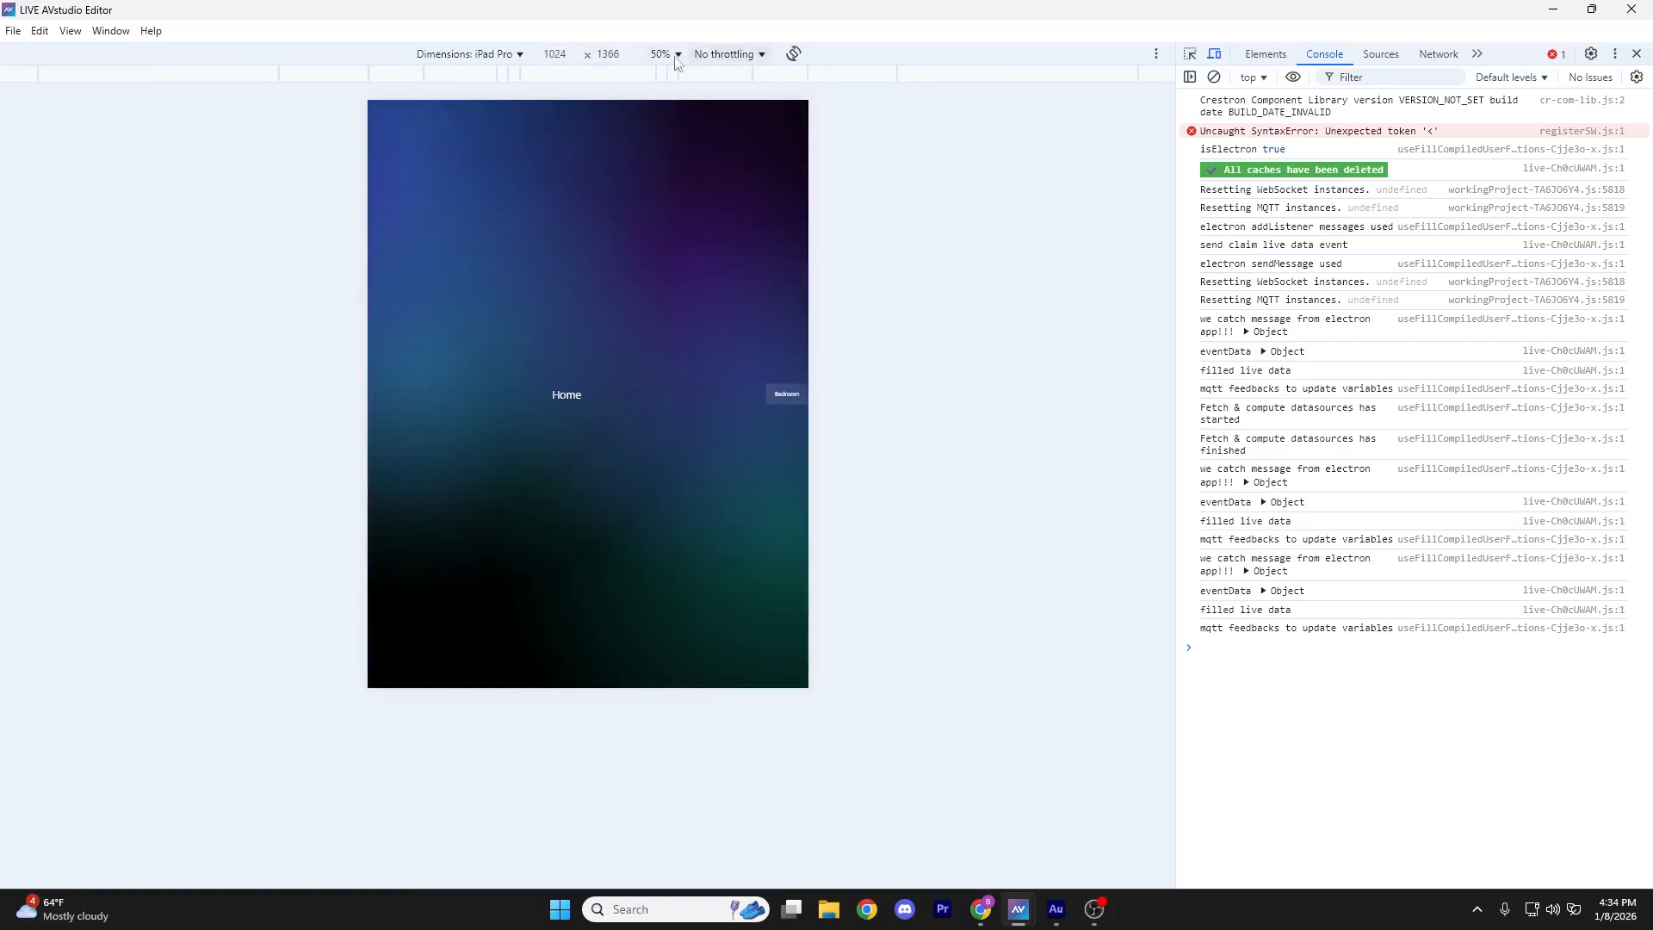
click(794, 55)
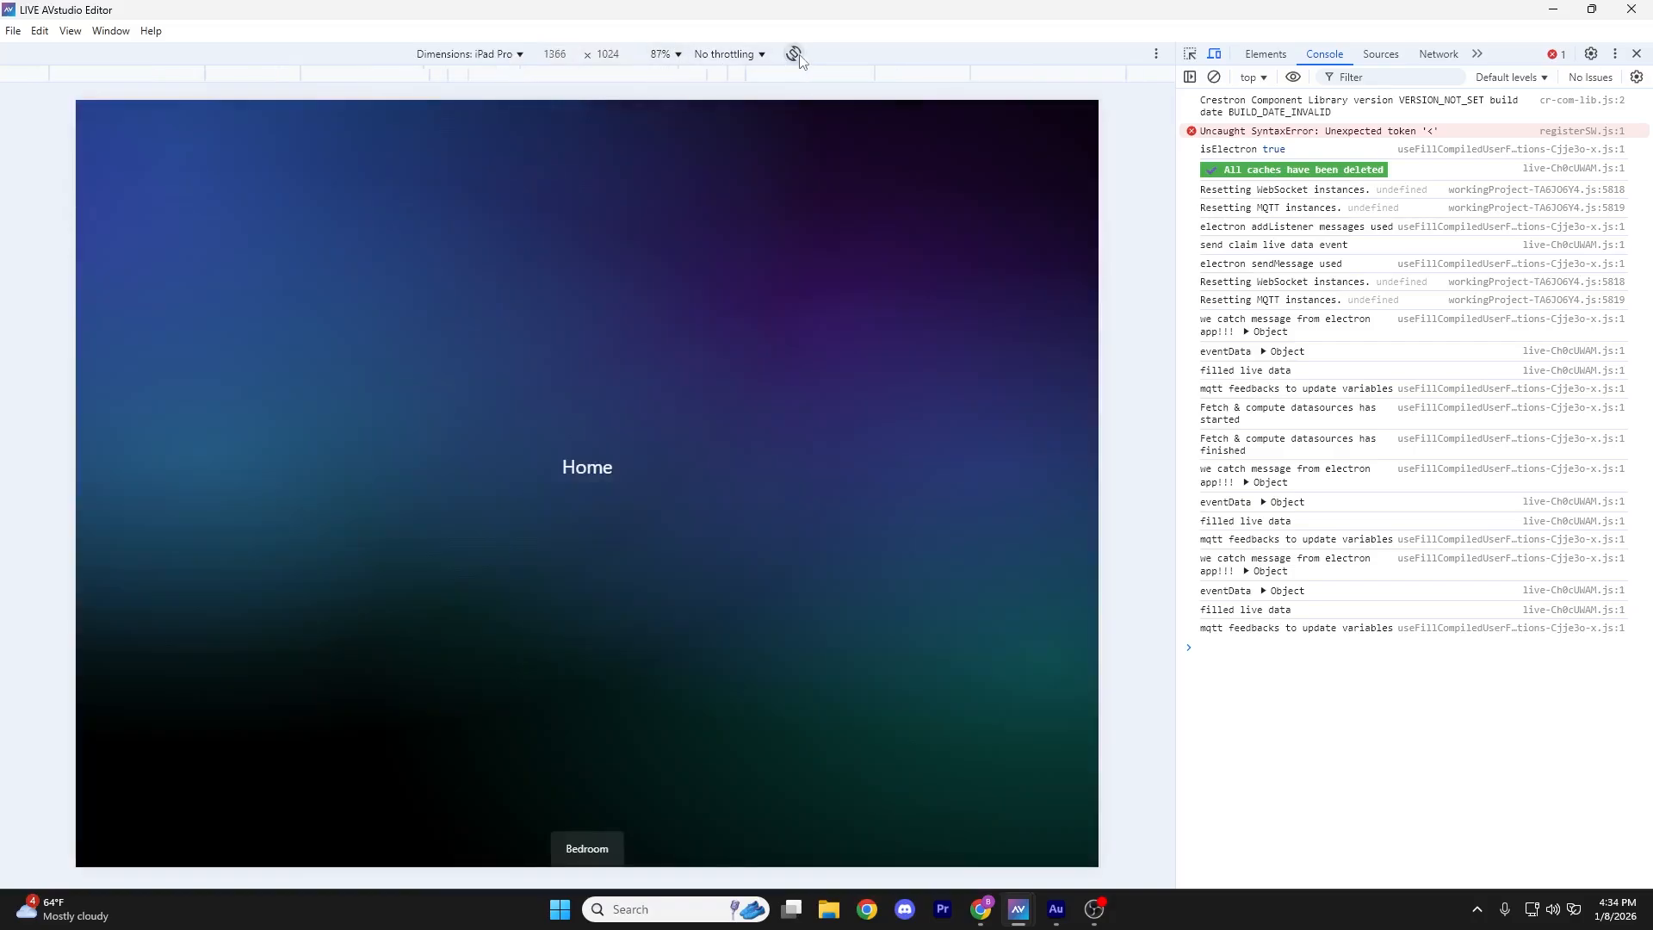
click(794, 54)
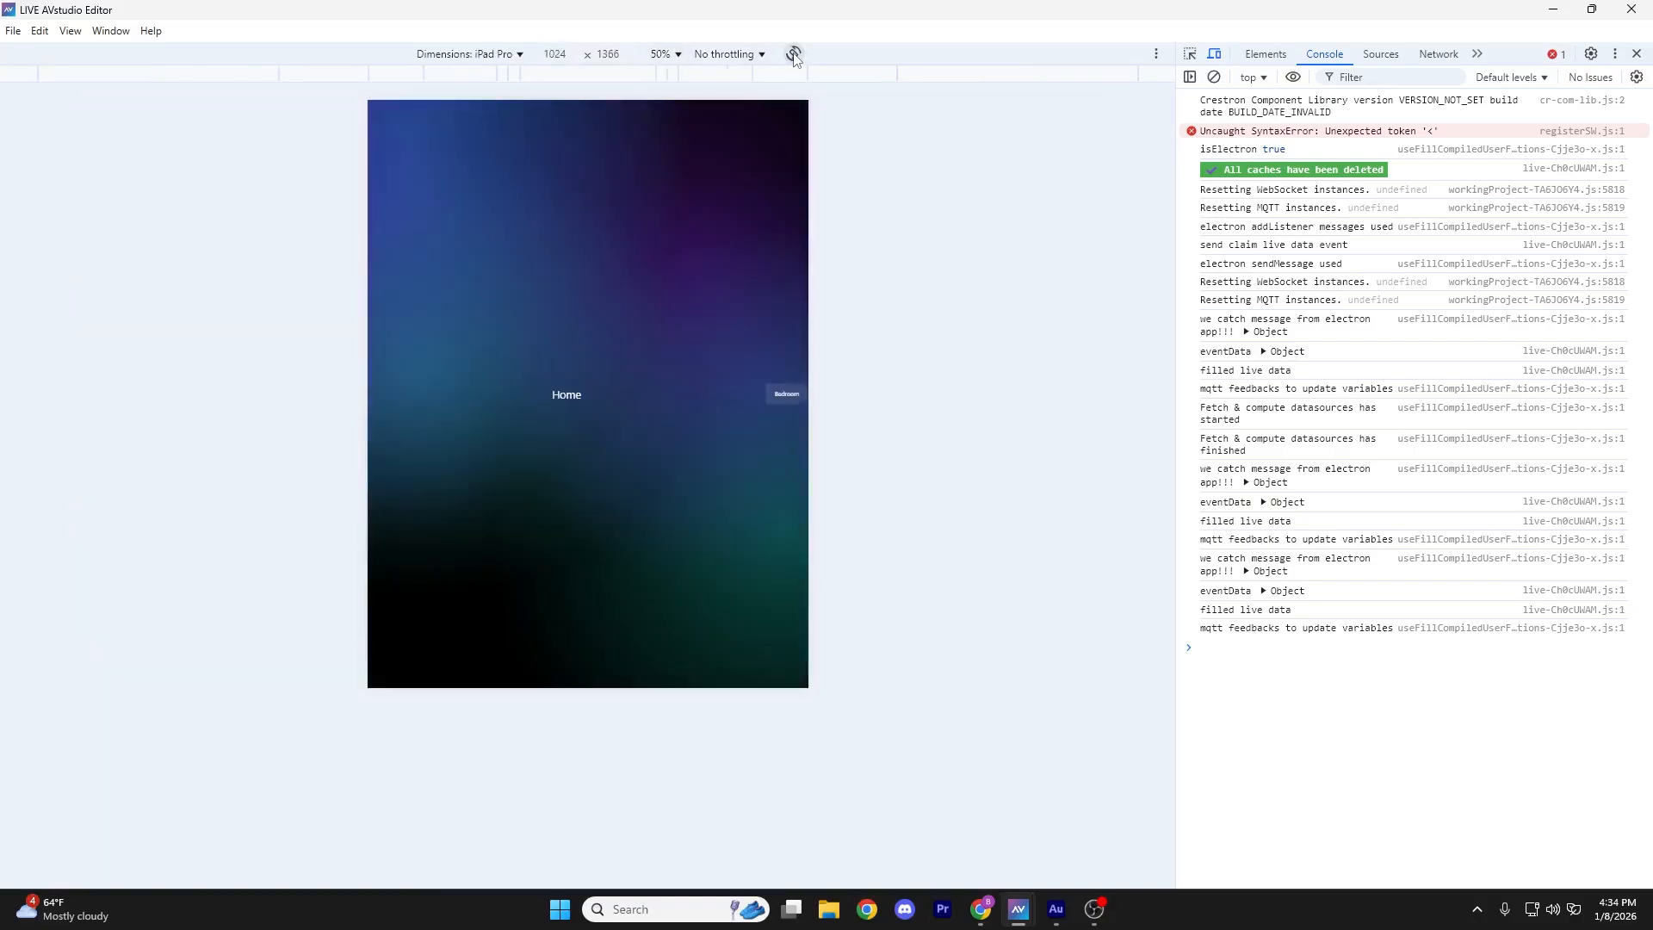
click(794, 54)
click(794, 55)
click(794, 54)
click(794, 55)
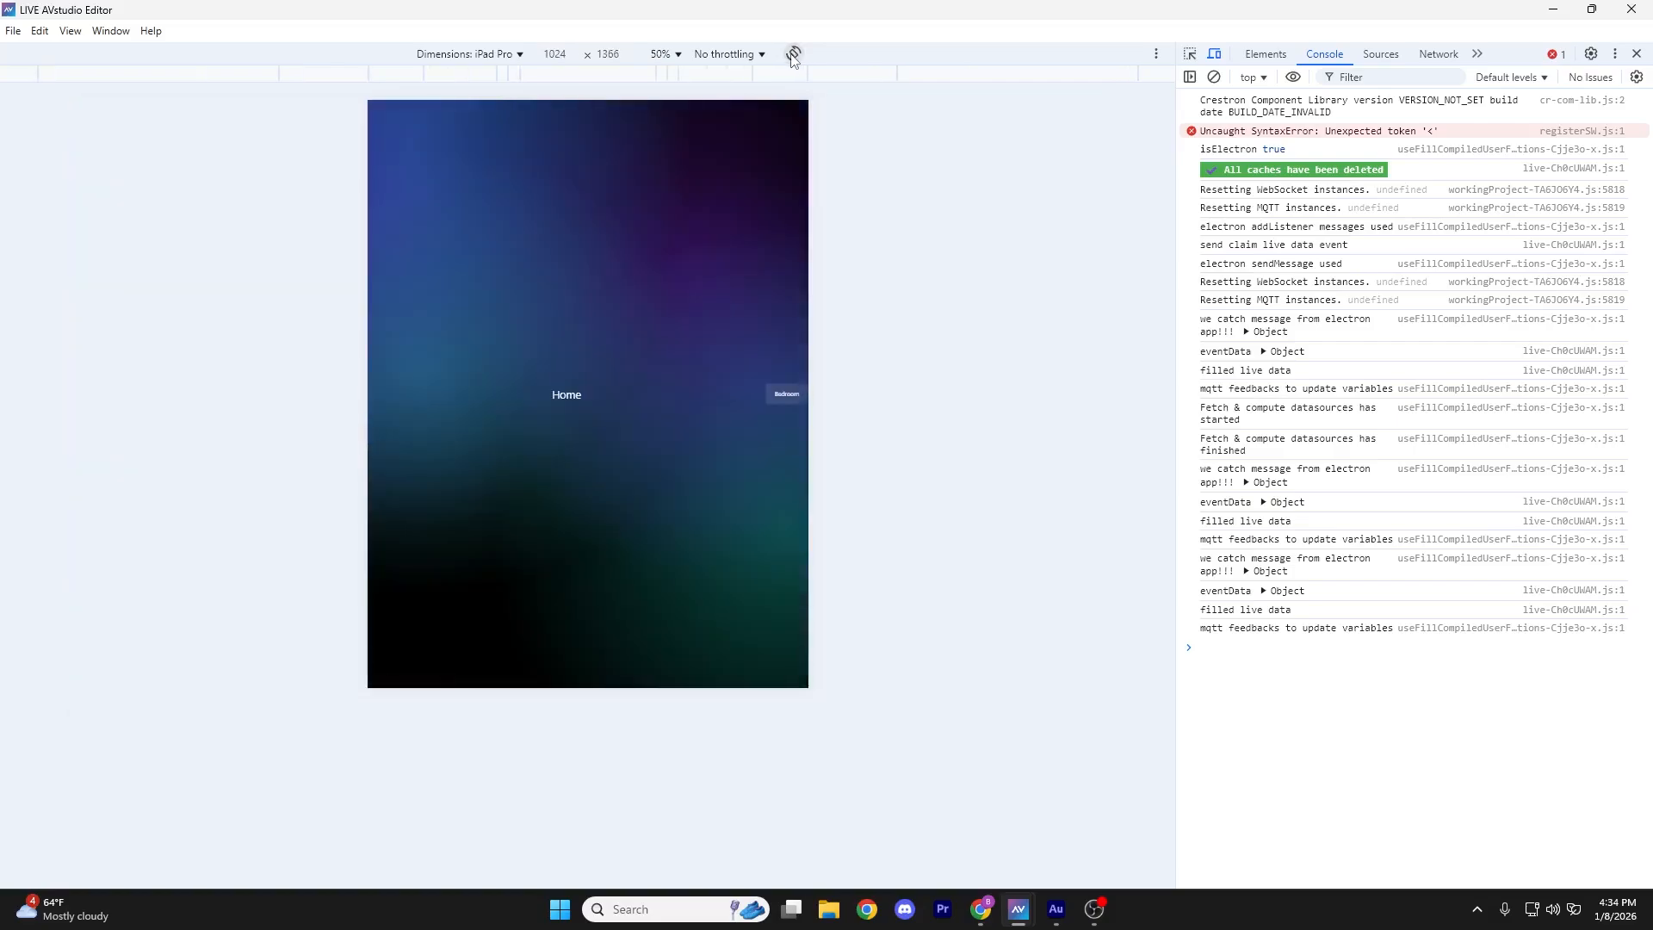